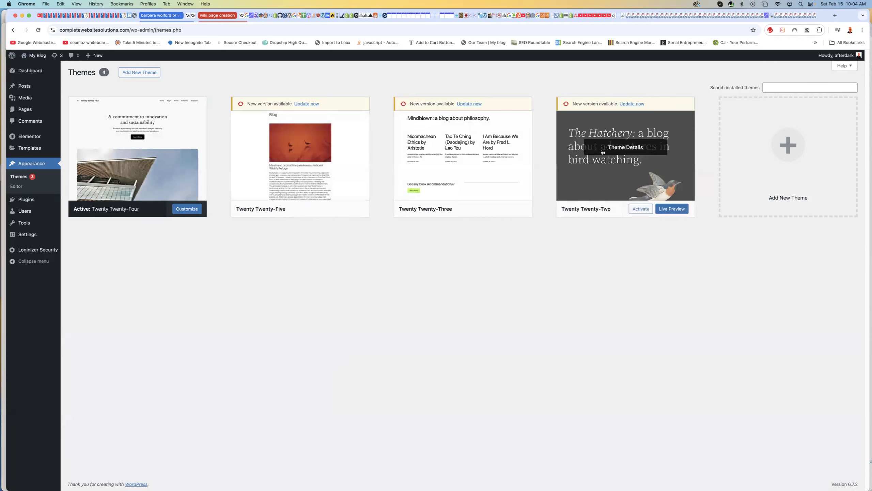
# Step: Update the Twenty Twenty-Five theme to its new version and activate it
pyautogui.click(308, 105)
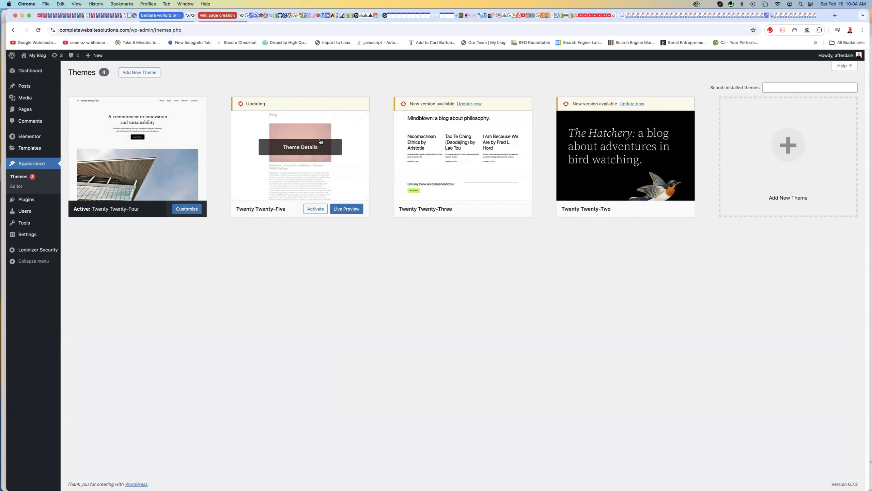
pyautogui.click(315, 209)
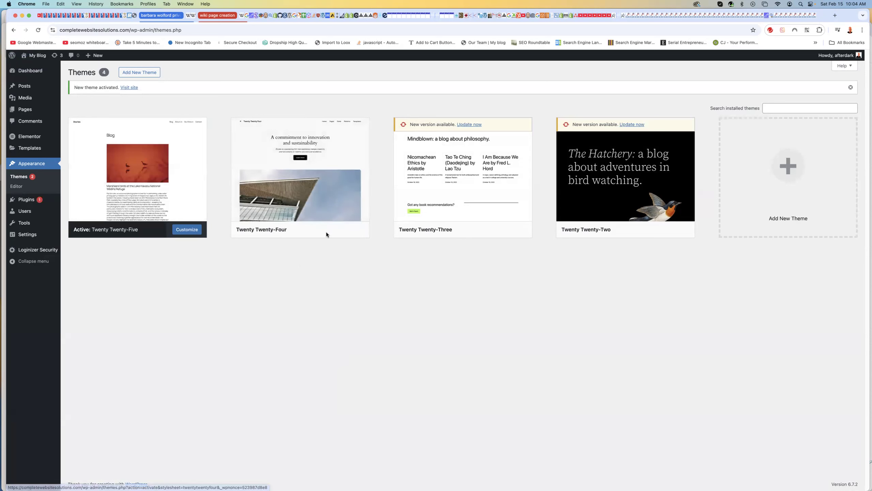
# Step: Delete the inactive themes Twenty Twenty-Four, Twenty Twenty-Three and Twenty Twenty-Two
pyautogui.click(312, 169)
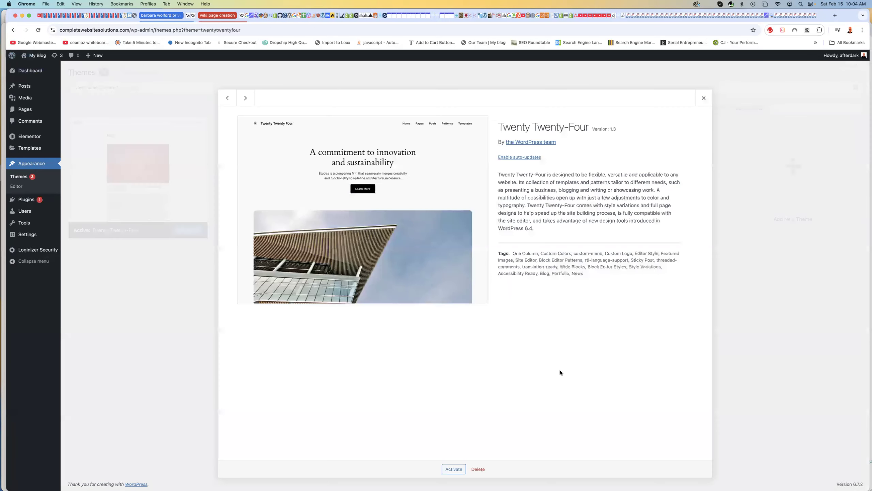
pyautogui.click(478, 469)
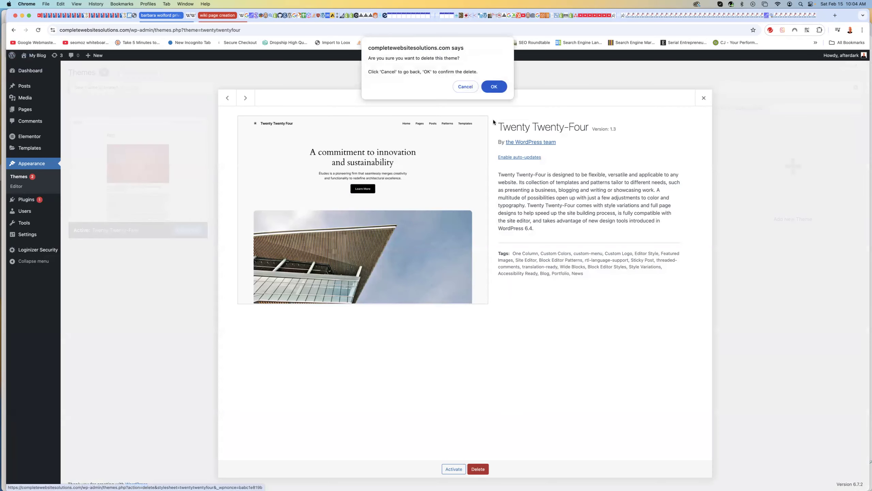
pyautogui.click(494, 86)
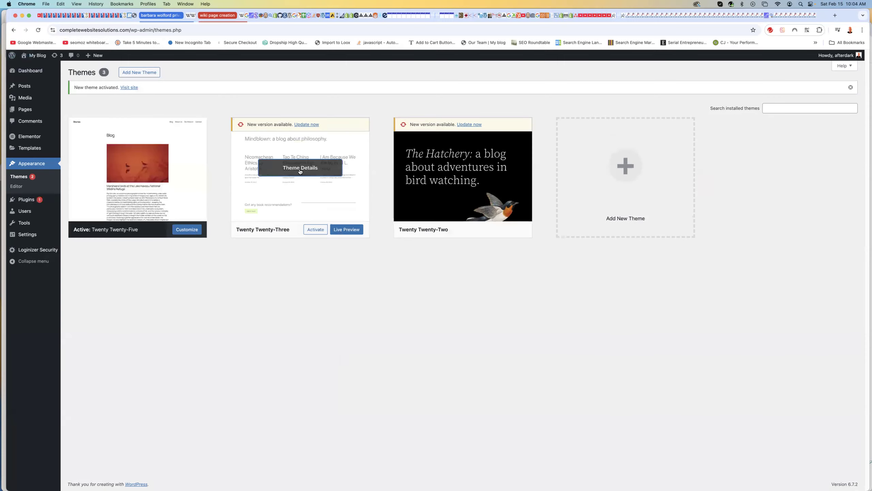
pyautogui.click(299, 168)
pyautogui.click(478, 471)
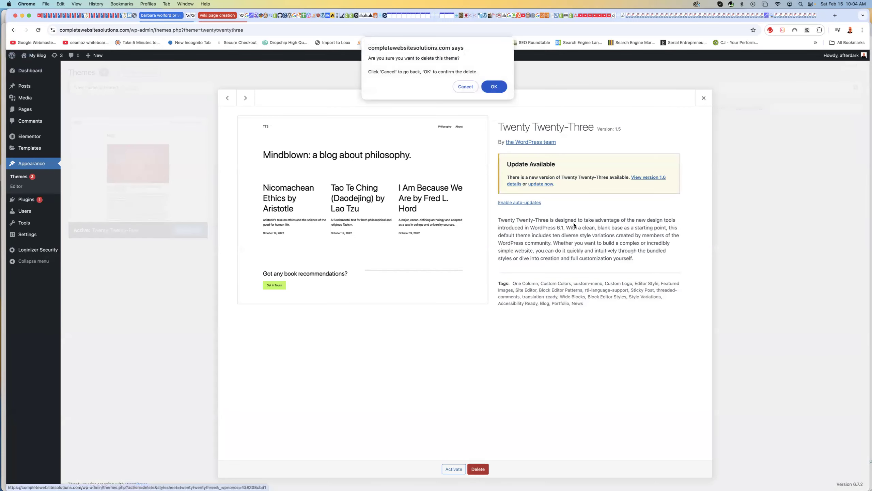
pyautogui.click(489, 87)
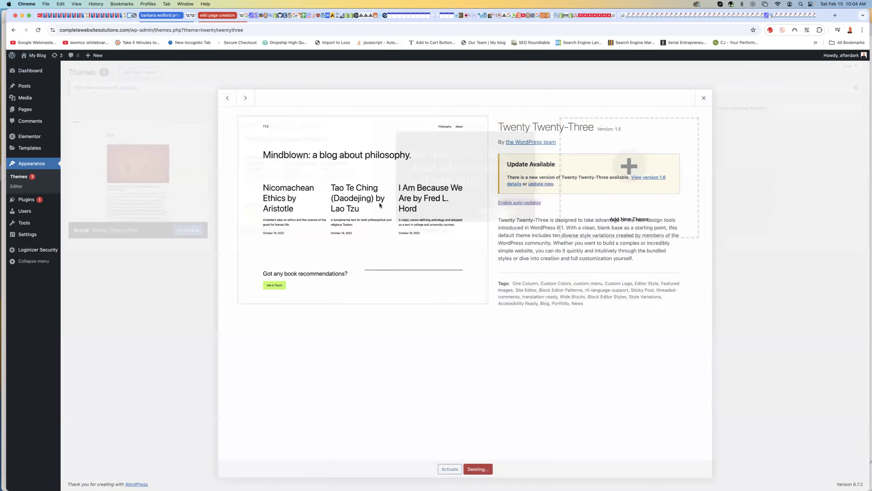
pyautogui.click(298, 168)
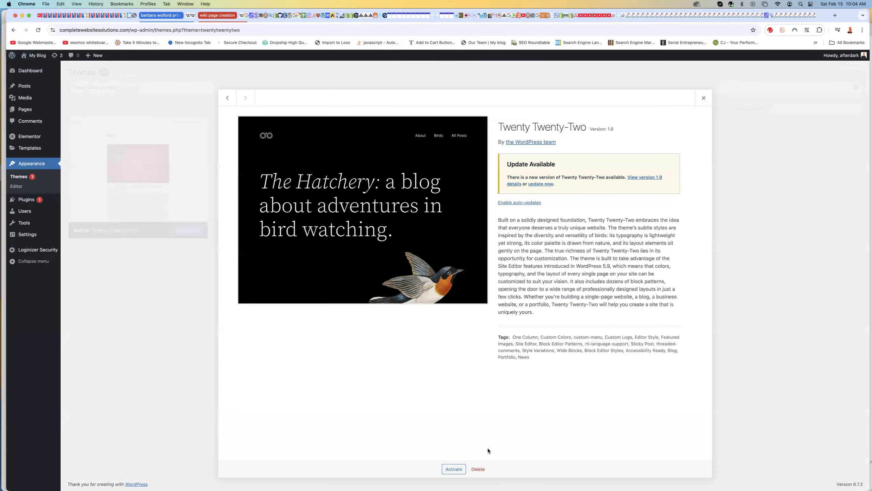
pyautogui.click(475, 471)
pyautogui.click(498, 90)
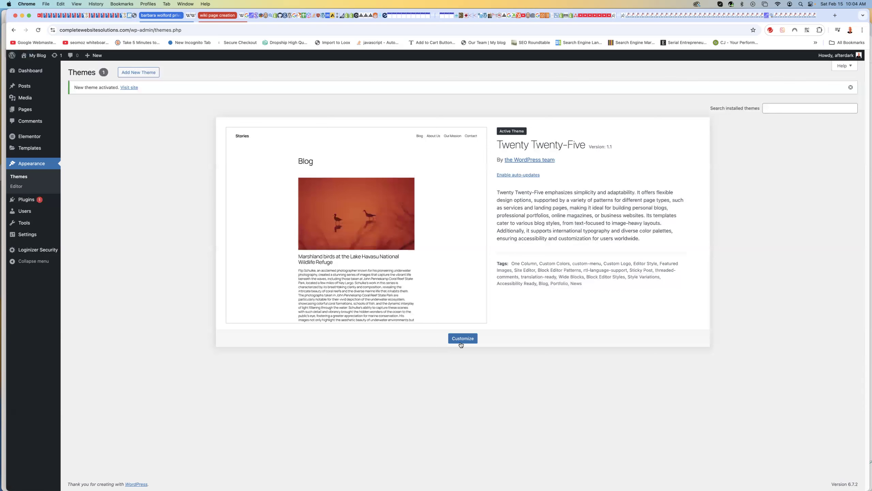
# Step: Search for "backup" among the new plugins, install and activate UpdraftPlus, and dismiss its welcome pop-up
pyautogui.moveTo(26, 203)
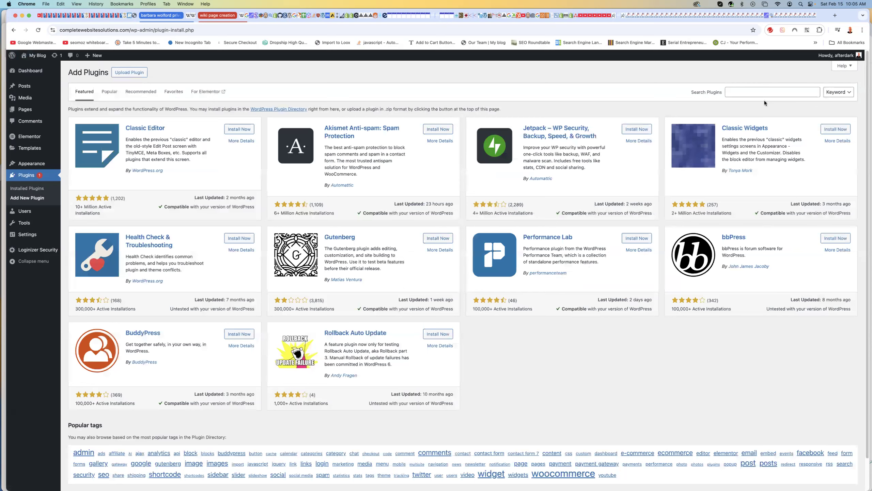
pyautogui.click(737, 92)
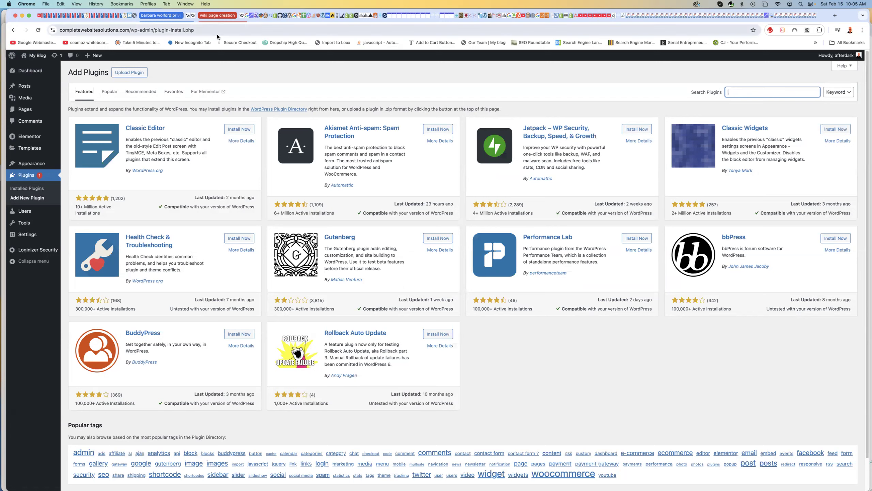
pyautogui.write('backup')
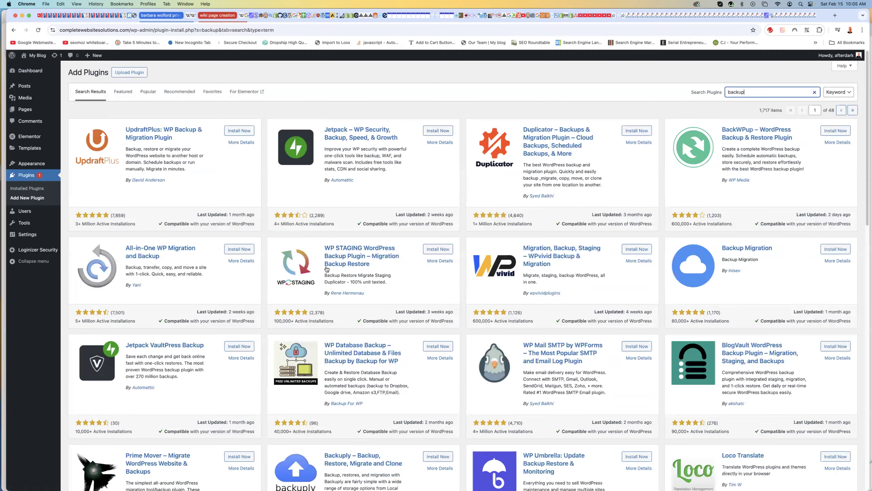
pyautogui.click(239, 131)
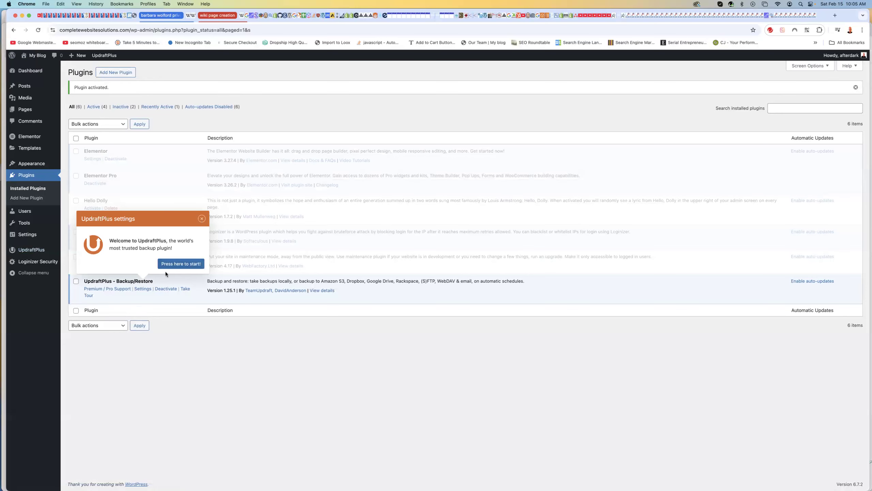
pyautogui.click(203, 218)
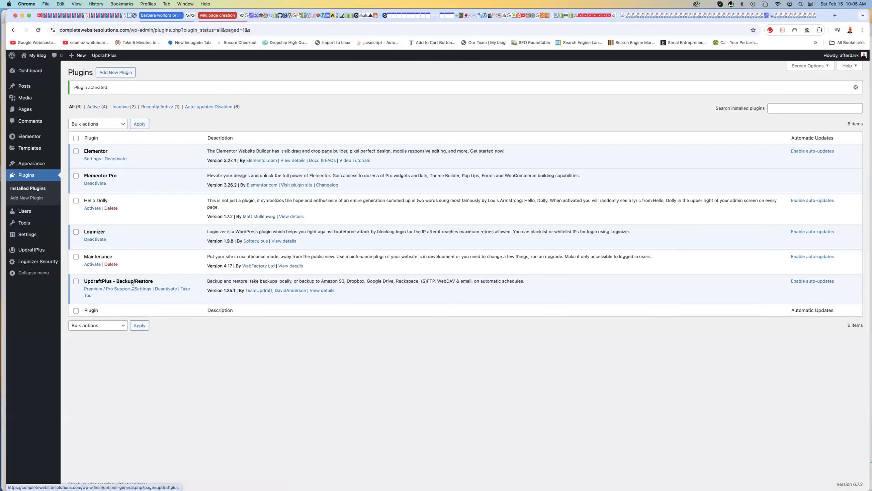
# Step: Run an UpdraftPlus backup of the database and files, including plugins, themes, uploads and other wp-content directories
pyautogui.click(137, 291)
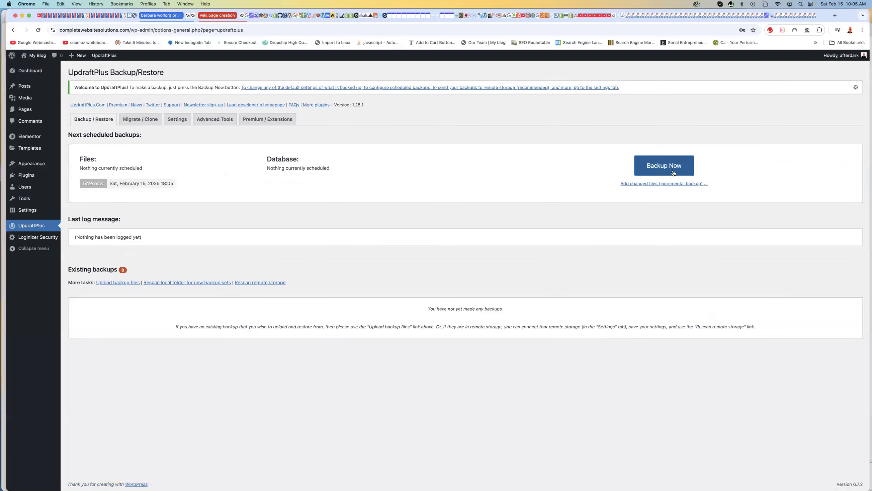
pyautogui.click(672, 173)
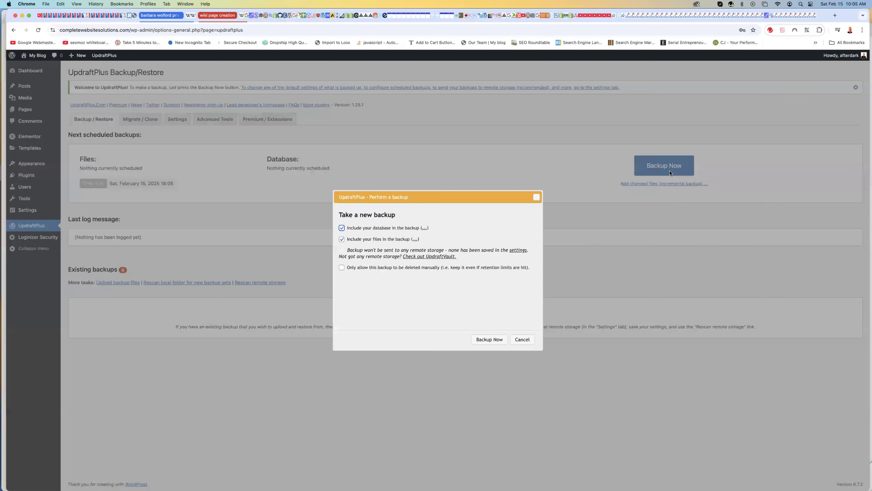
pyautogui.click(425, 229)
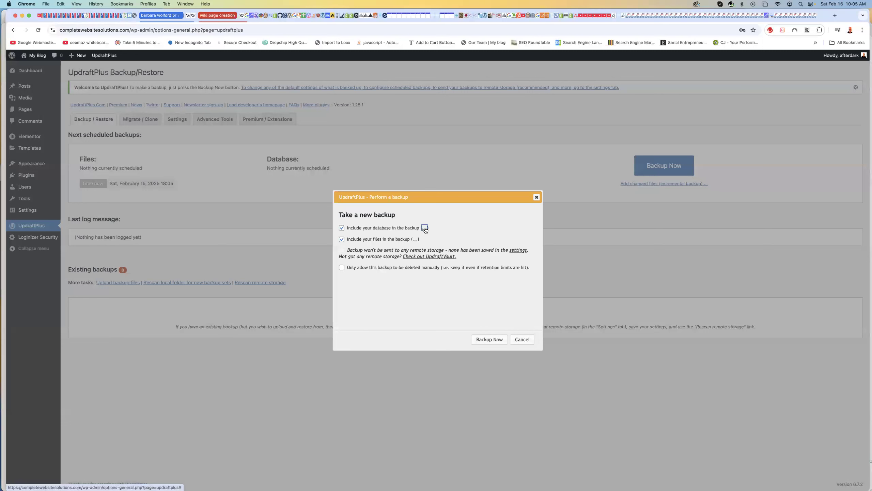
pyautogui.click(415, 239)
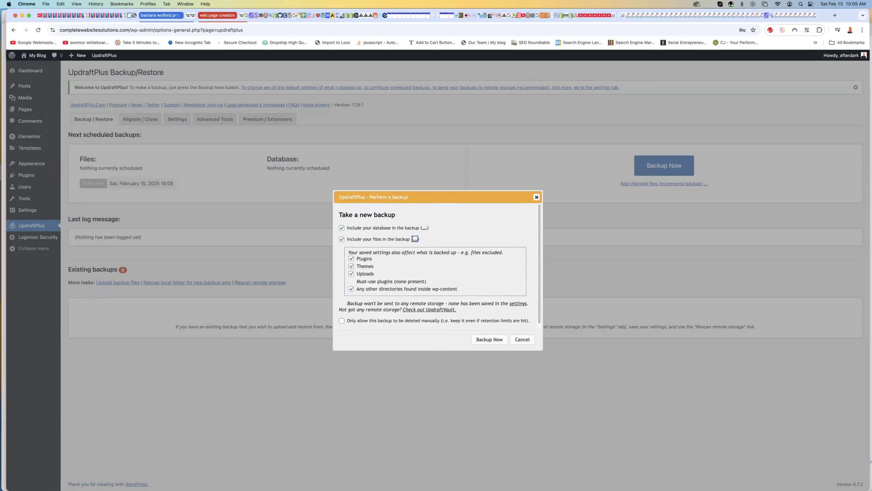
pyautogui.click(489, 340)
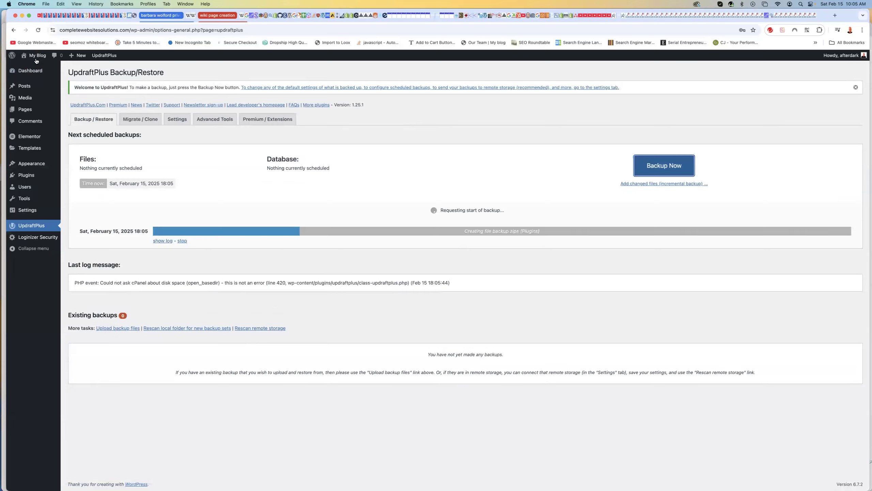
# Step: Switch to the live site's front page, reload it and look over its layout under the new theme
pyautogui.rightClick(32, 66)
pyautogui.click(225, 173)
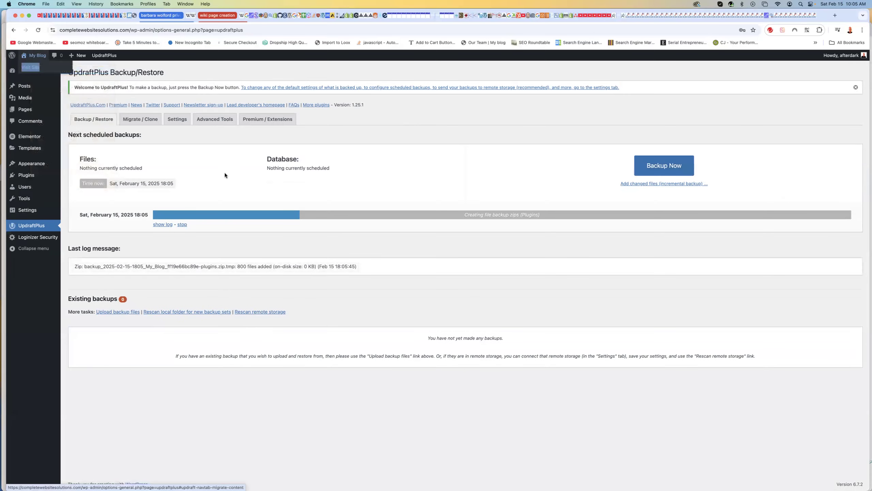
pyautogui.press('super+alt+Right')
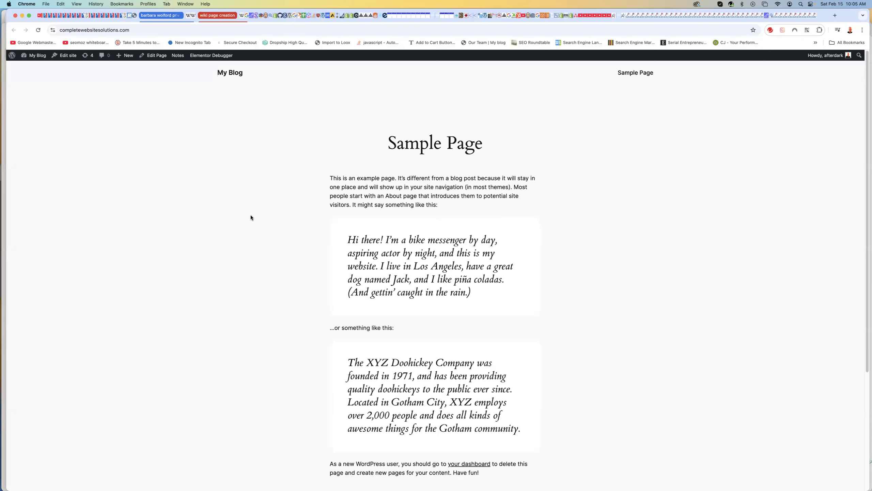
pyautogui.press('super+r')
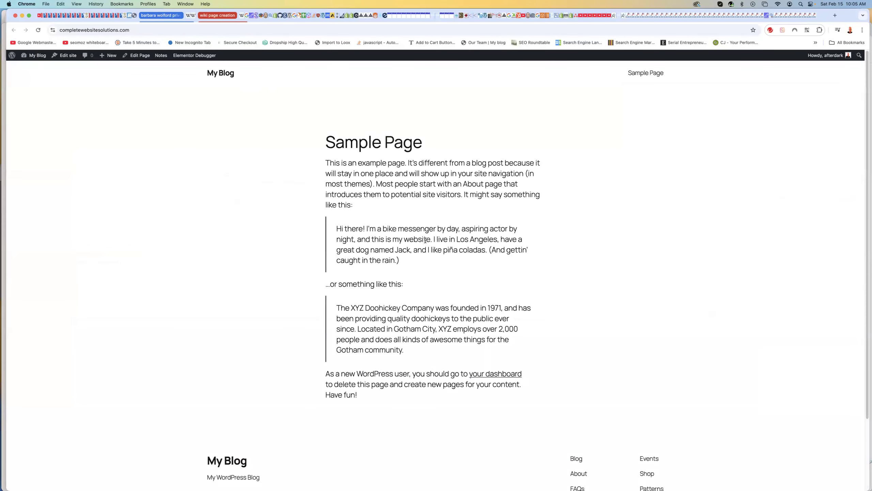
pyautogui.scroll(-3, 426, 244)
pyautogui.scroll(3, 427, 253)
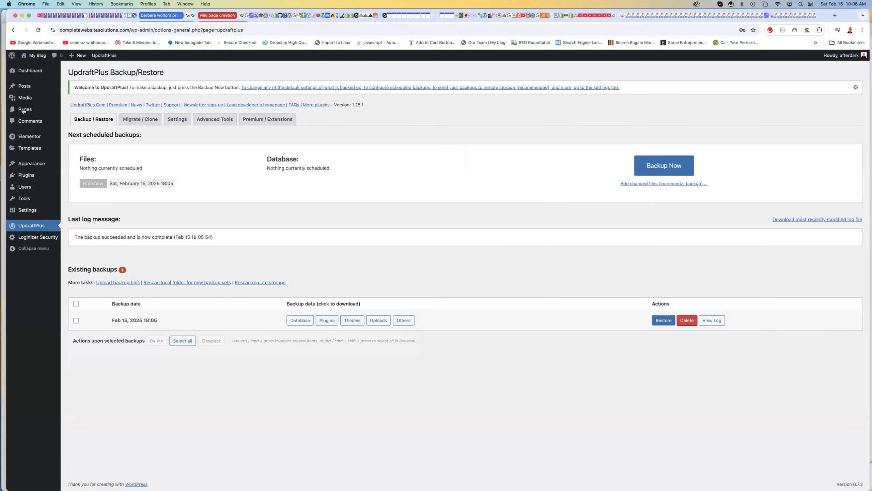
# Step: Create a new page without a pattern, title it "Test Elementor Page", publish it and return to the pages list
pyautogui.moveTo(23, 110)
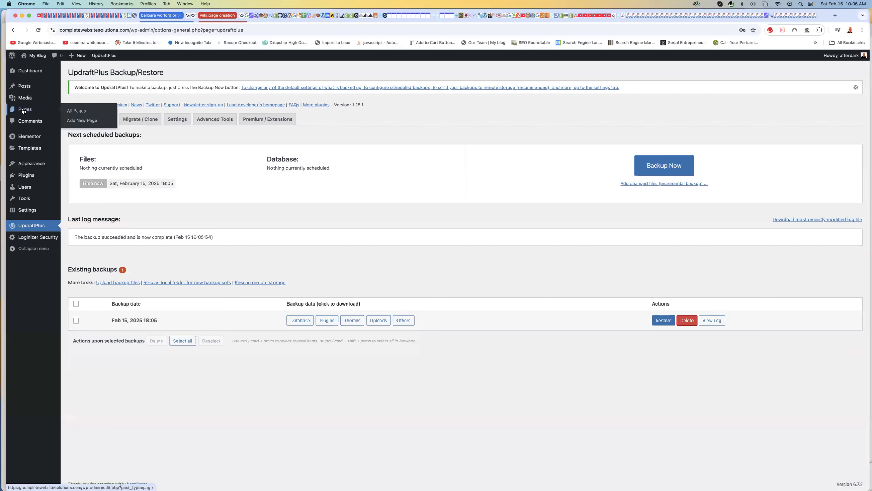
pyautogui.click(23, 110)
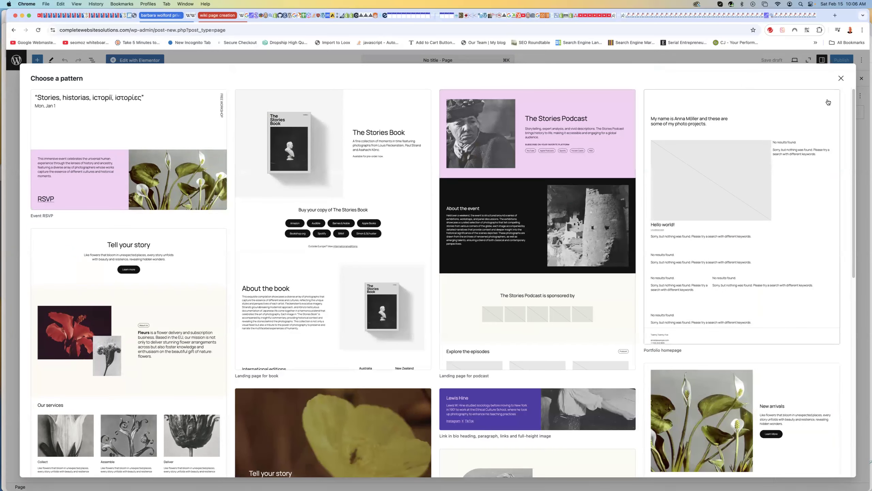
pyautogui.click(842, 78)
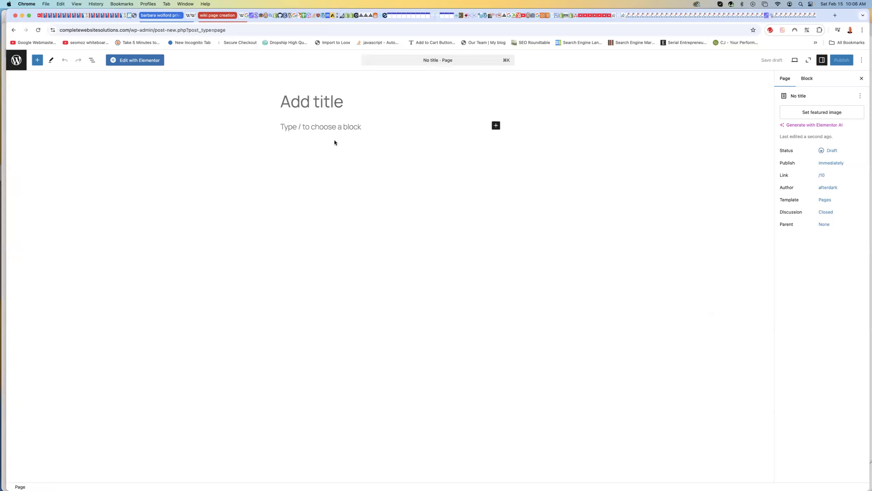
pyautogui.write('Test')
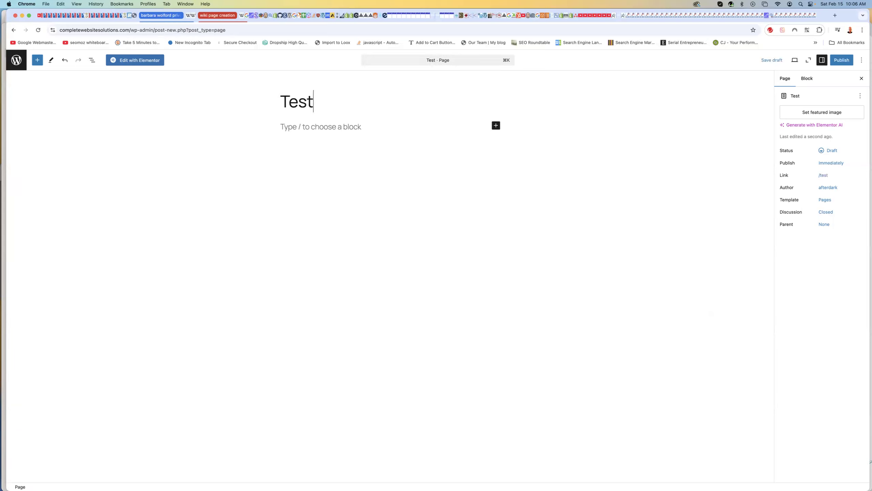
pyautogui.write(' Elementor Page')
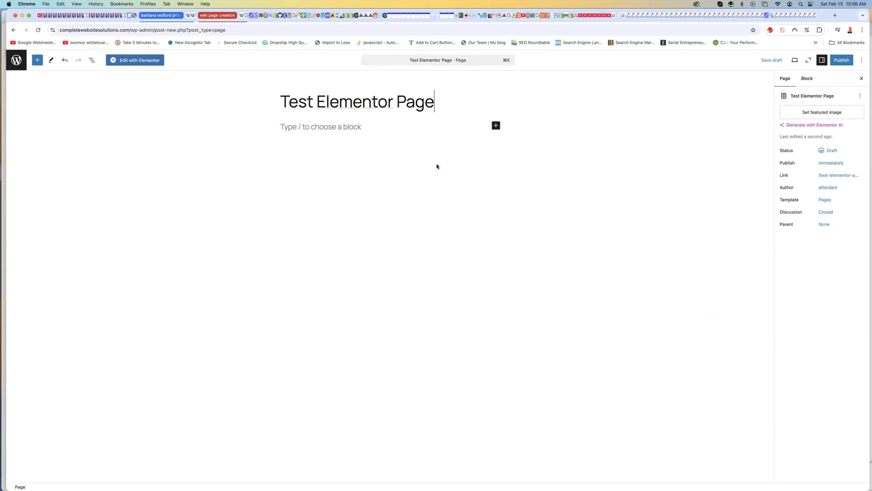
pyautogui.click(842, 61)
pyautogui.click(843, 62)
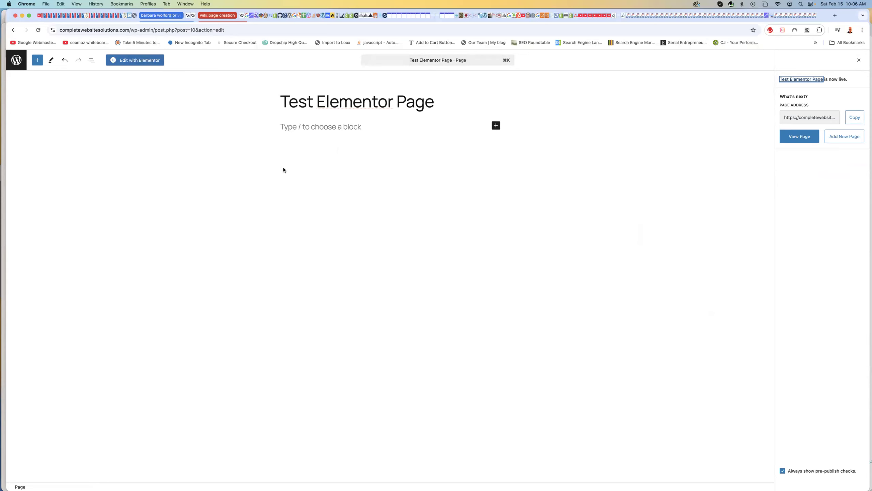
pyautogui.click(16, 60)
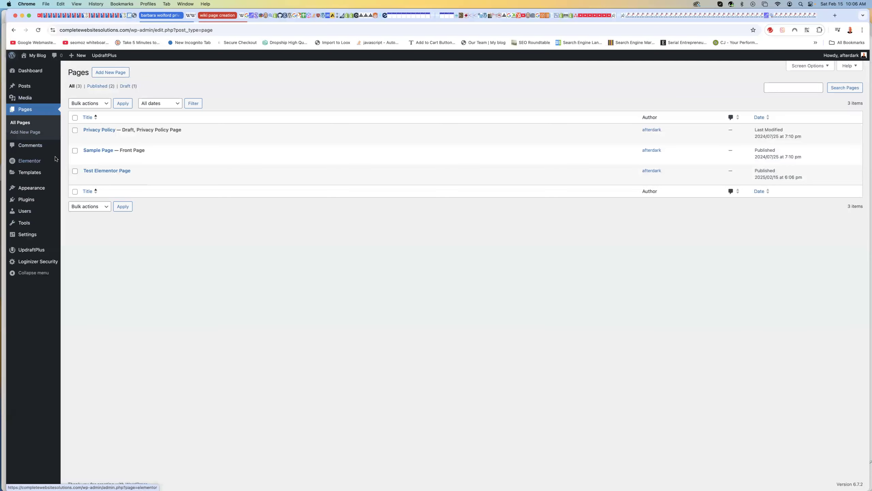
# Step: Install and activate the Classic Editor plugin, and go back to the list of all pages
pyautogui.moveTo(19, 199)
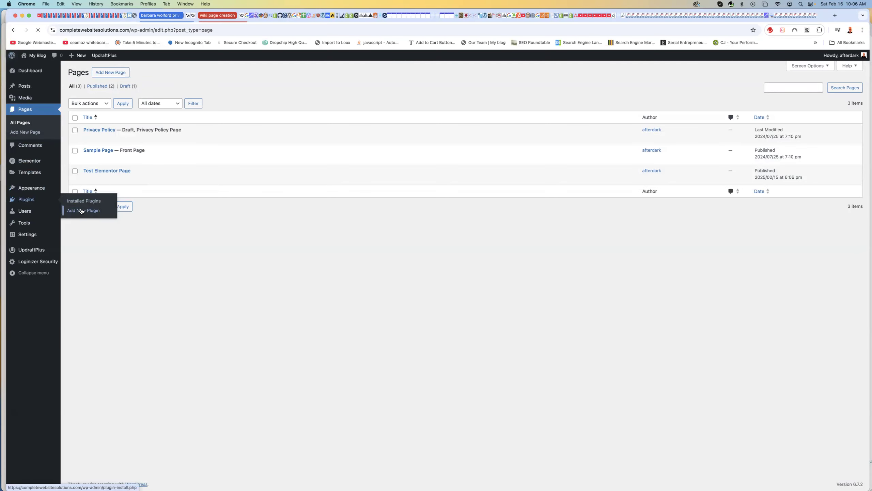
pyautogui.click(81, 211)
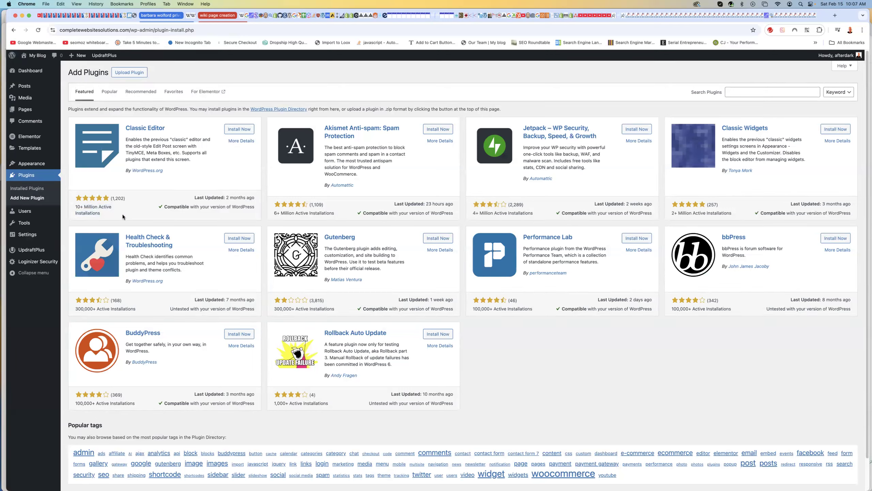
pyautogui.click(238, 129)
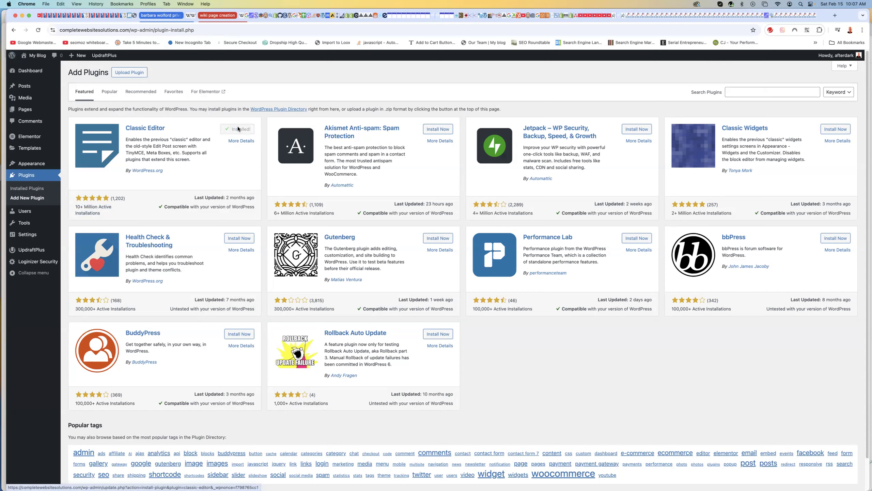
pyautogui.click(238, 129)
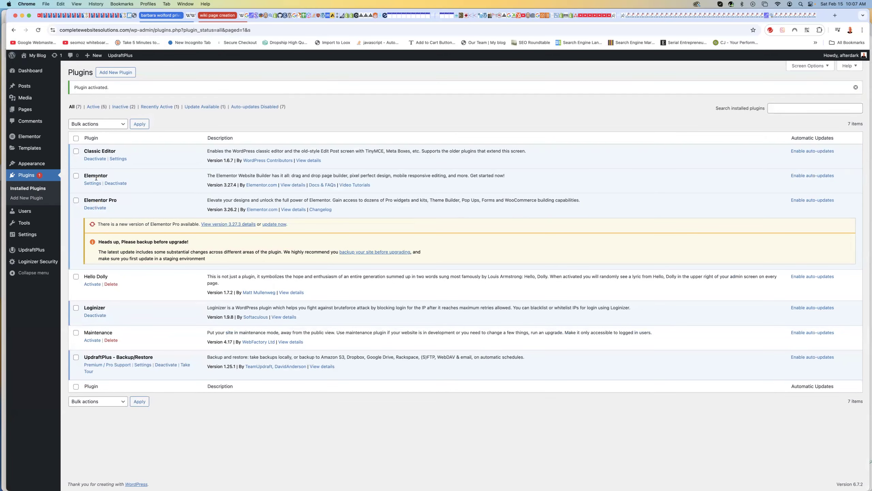
pyautogui.moveTo(24, 112)
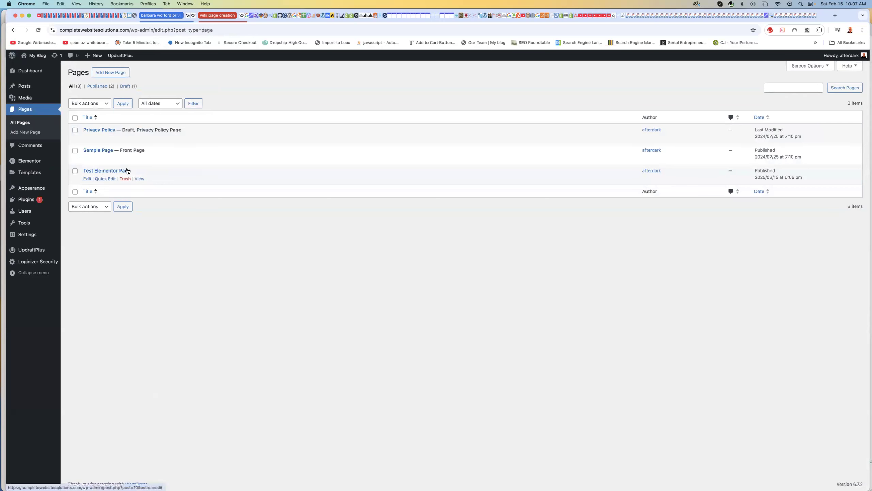
# Step: Open Test Elementor Page for editing, view its live version through the permalink and return to the editor
pyautogui.click(115, 172)
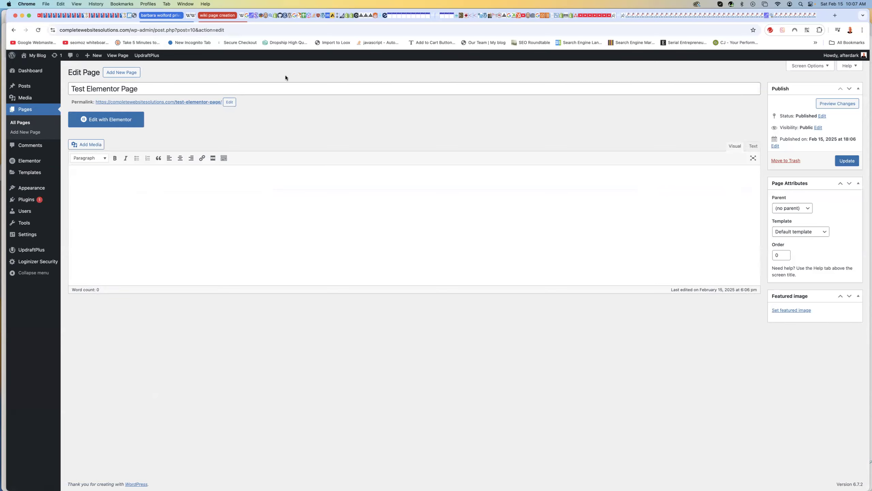
pyautogui.click(217, 192)
pyautogui.click(171, 102)
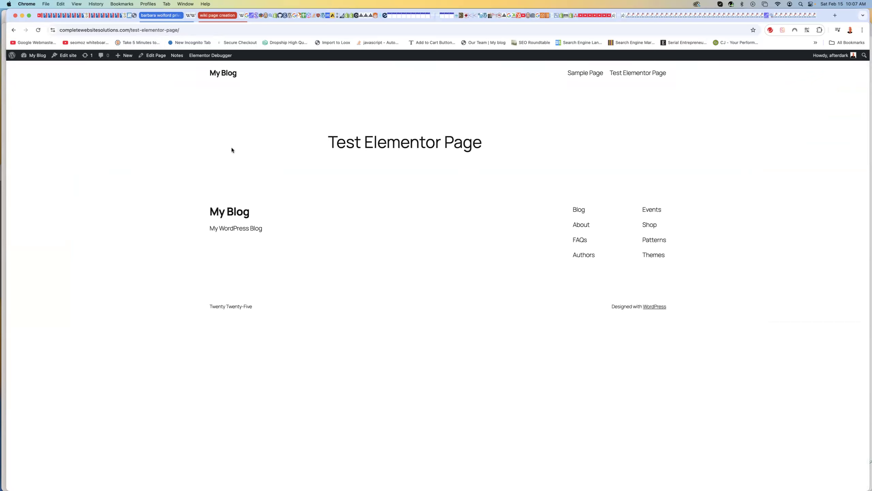
pyautogui.click(13, 30)
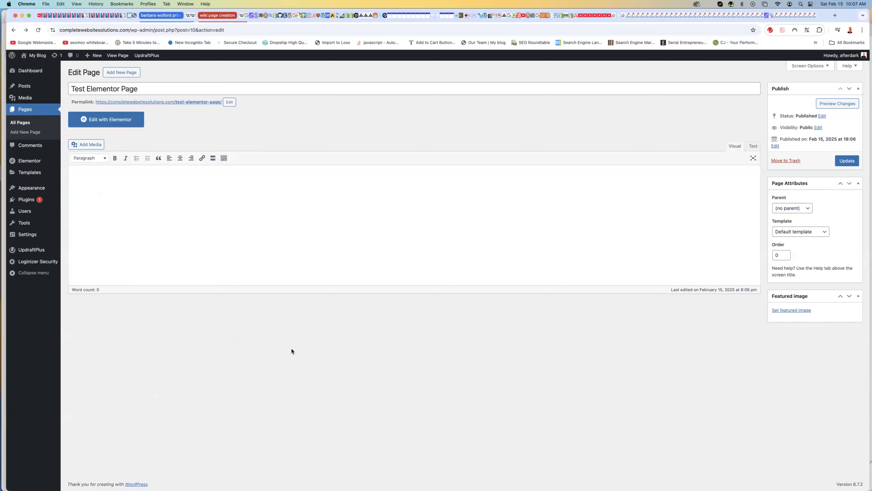
# Step: Go to the site's themes and install and activate the Hello Elementor theme
pyautogui.moveTo(34, 202)
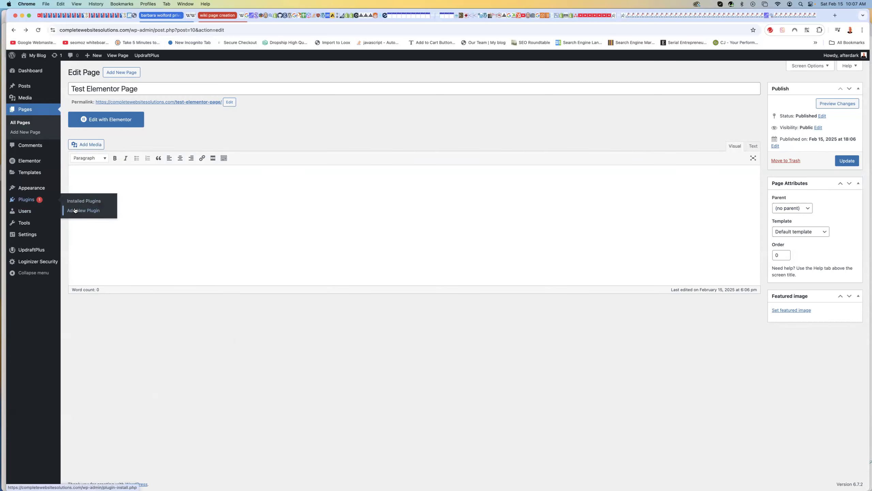
pyautogui.click(74, 189)
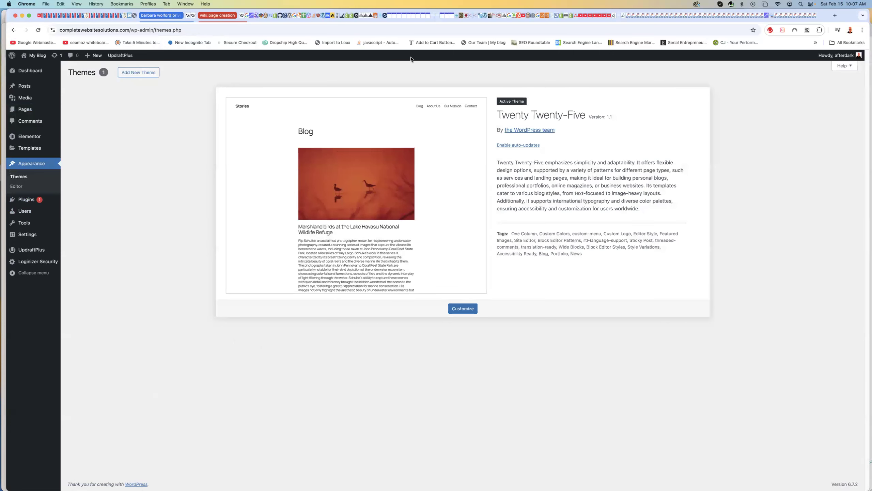
pyautogui.click(471, 313)
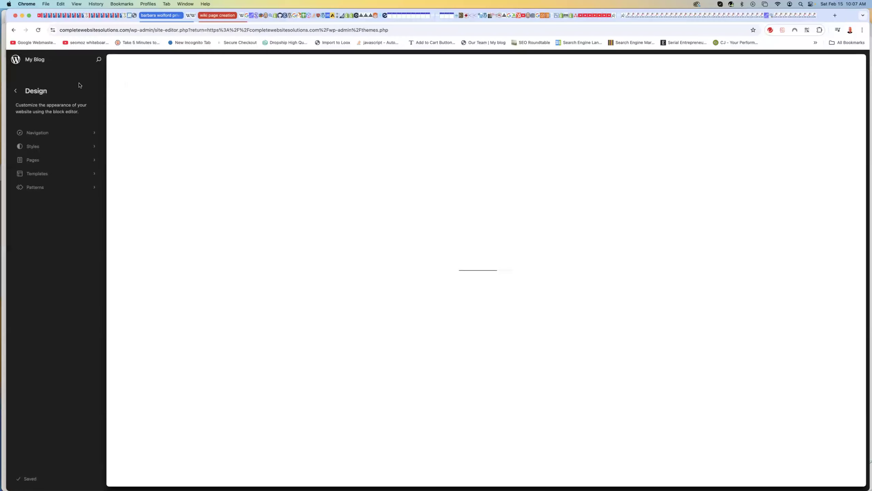
pyautogui.click(14, 30)
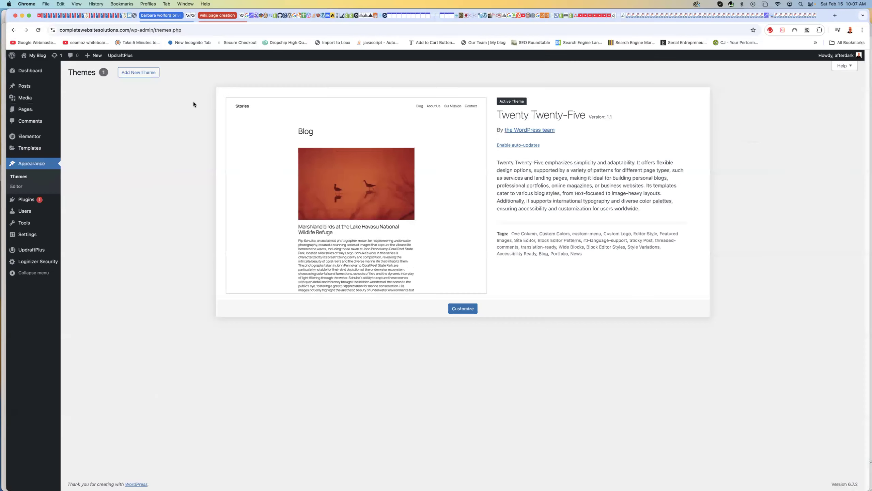
pyautogui.click(138, 74)
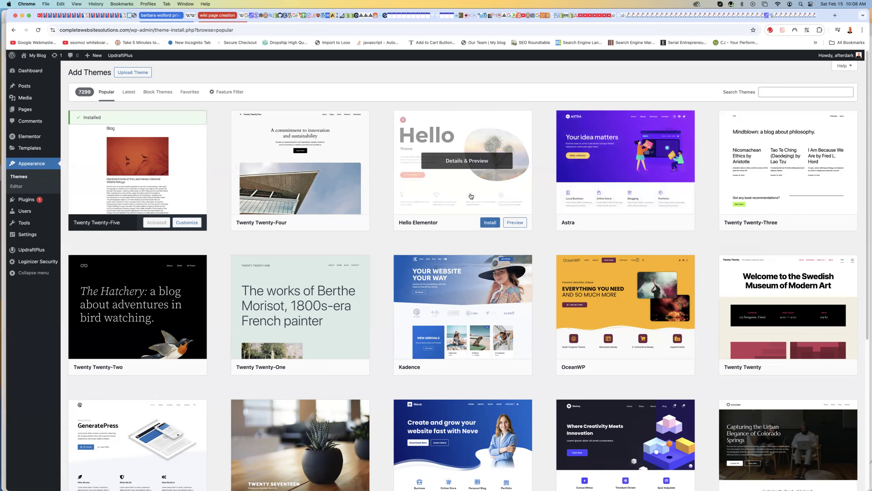
pyautogui.click(491, 223)
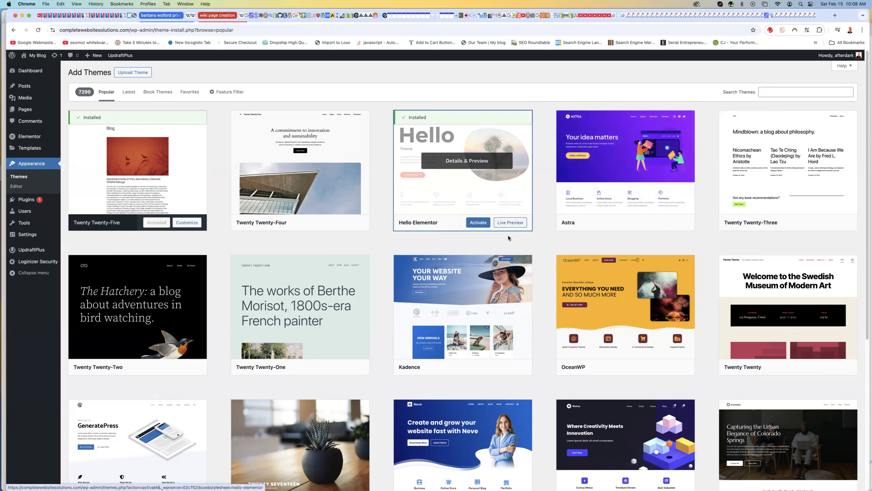
pyautogui.click(478, 223)
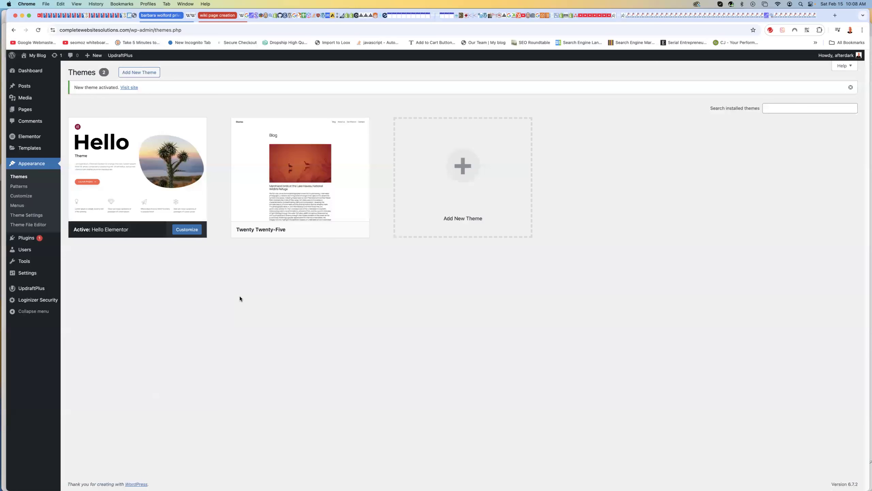
# Step: Search for new plugins with "child theme", and install and activate Child Theme Configurator
pyautogui.moveTo(173, 163)
pyautogui.moveTo(151, 179)
pyautogui.click(92, 249)
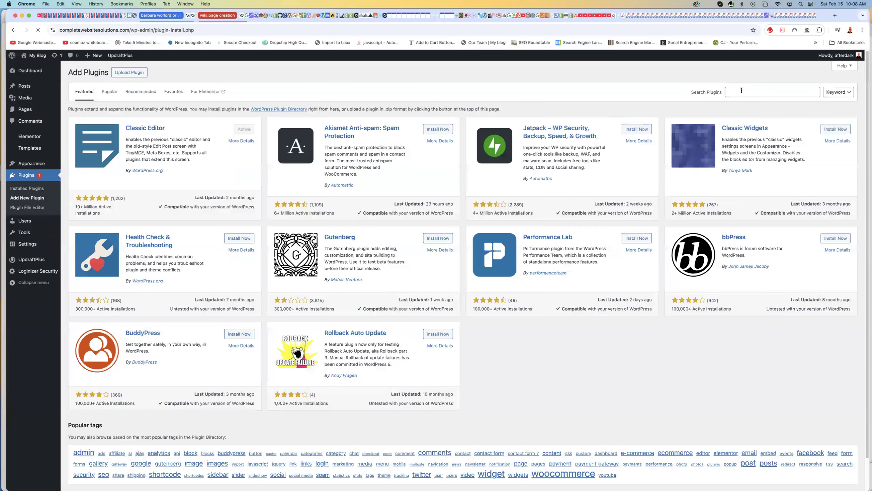
pyautogui.click(741, 90)
pyautogui.write('child theme')
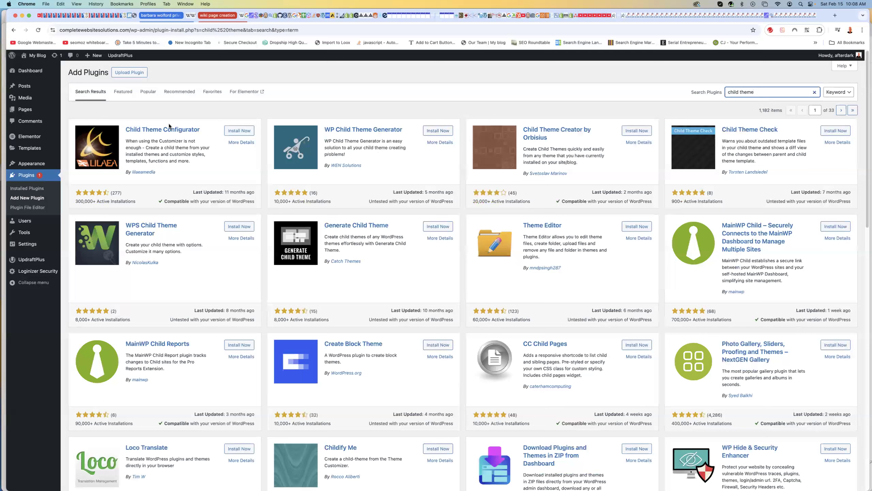
pyautogui.click(229, 133)
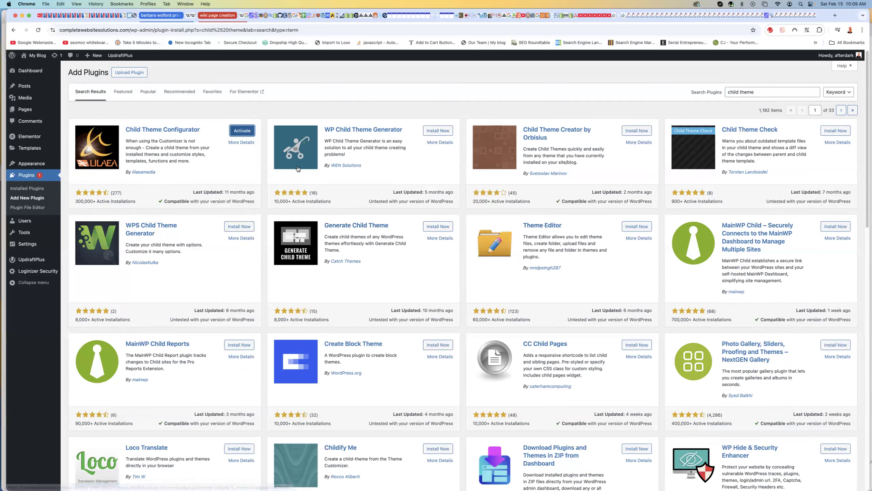
pyautogui.click(242, 130)
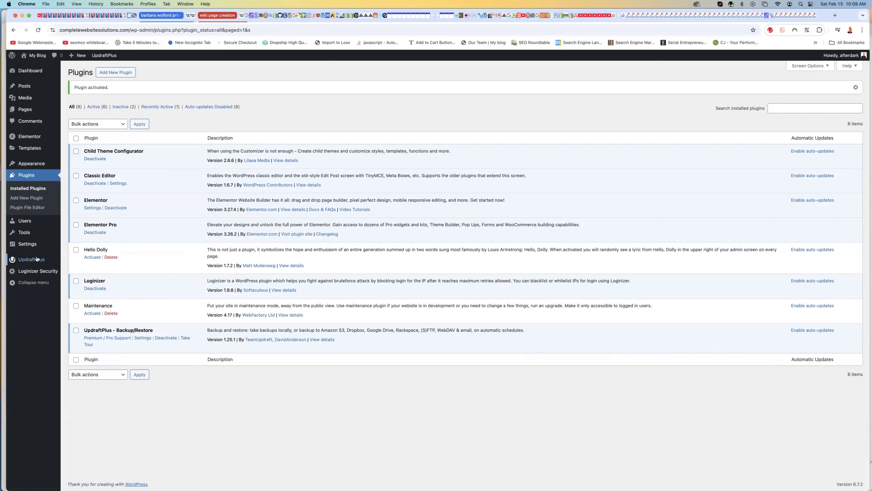
# Step: Open the Child Themes tool and analyze Hello Elementor as the parent of a new child theme
pyautogui.moveTo(29, 248)
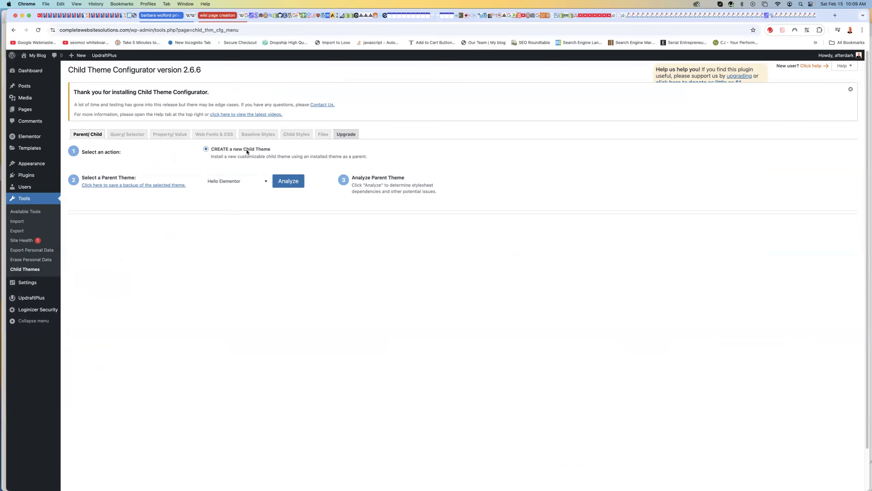
pyautogui.click(235, 182)
pyautogui.click(241, 181)
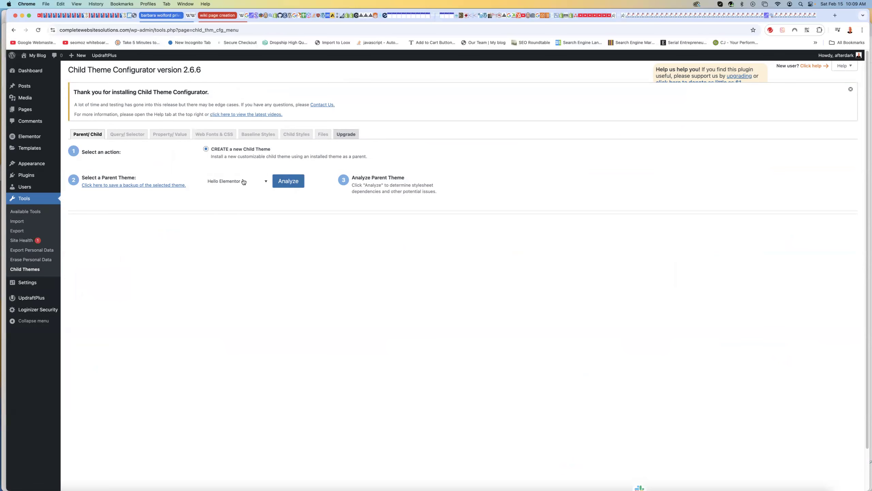
pyautogui.click(293, 183)
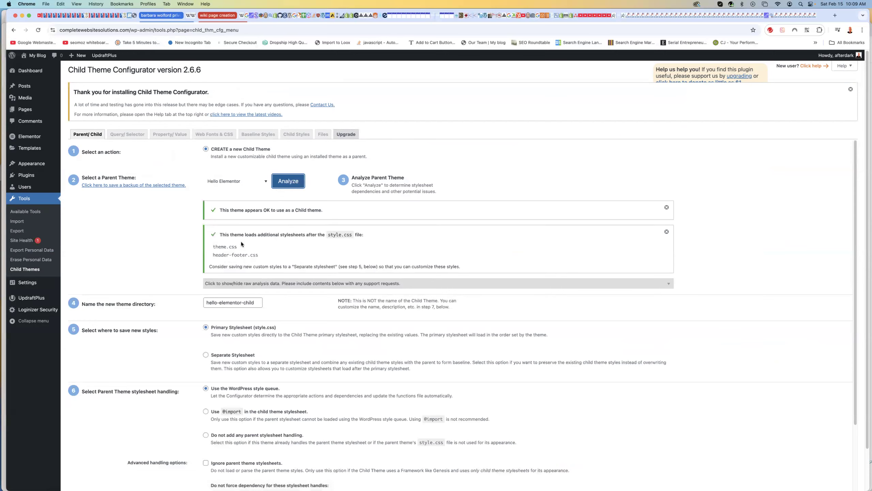
# Step: Create the child theme in the directory hello-elementor-child, using the primary stylesheet and the WordPress style queue
pyautogui.scroll(-3, 213, 235)
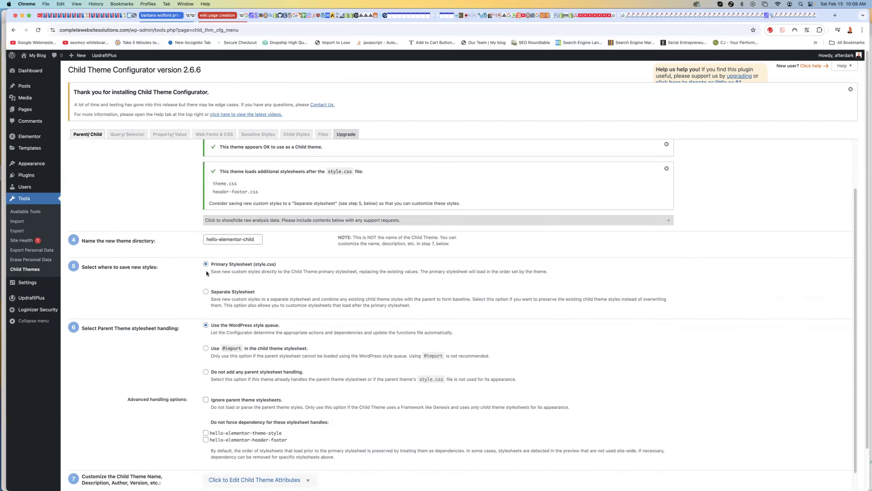
pyautogui.scroll(-2, 188, 271)
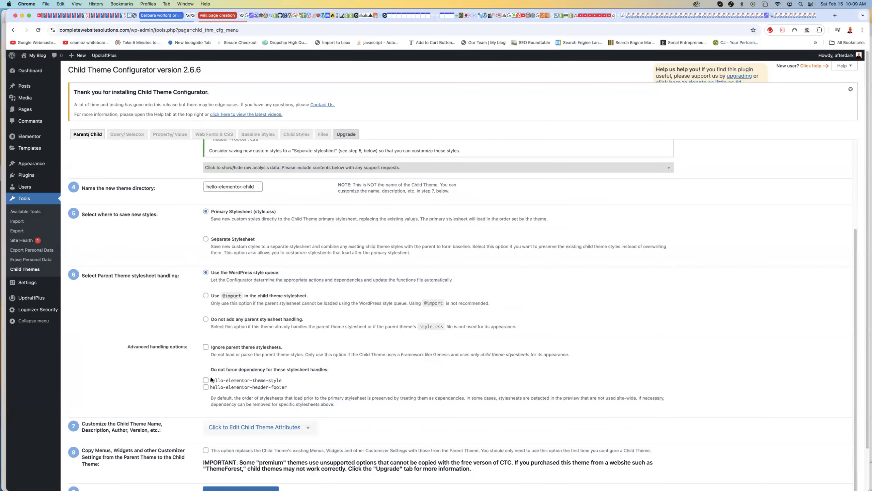
pyautogui.click(236, 432)
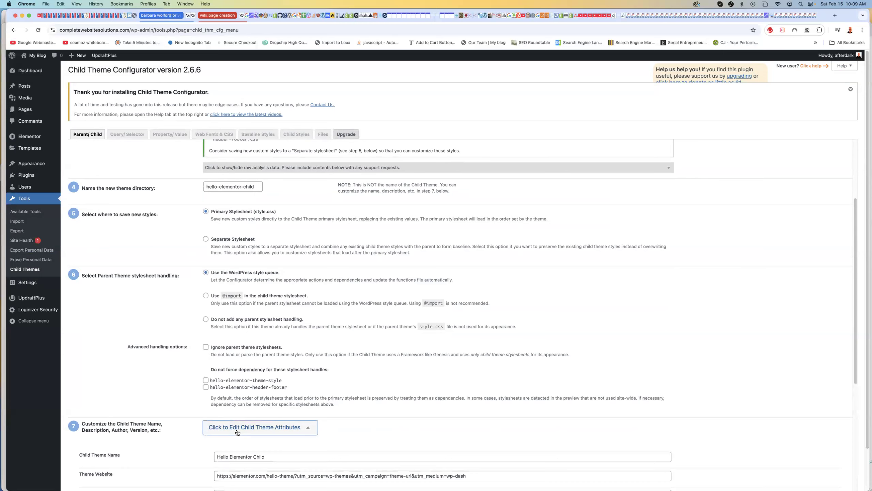
pyautogui.click(237, 432)
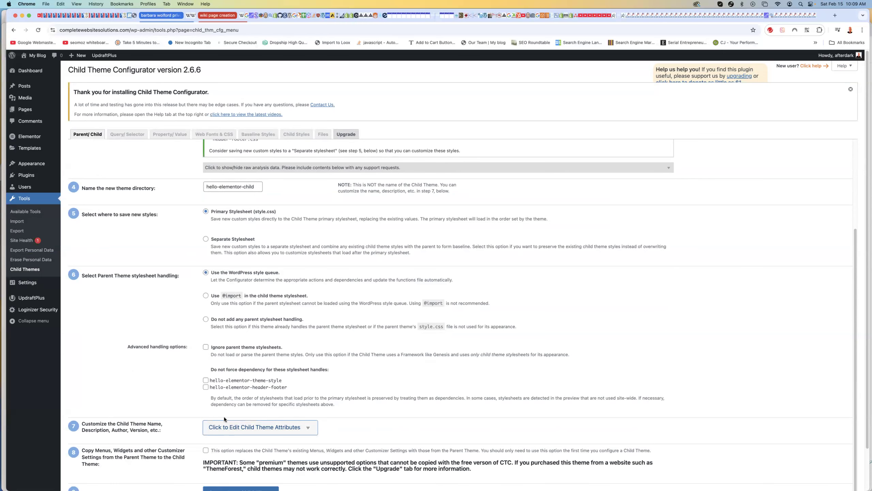
pyautogui.scroll(-2, 240, 395)
pyautogui.click(250, 448)
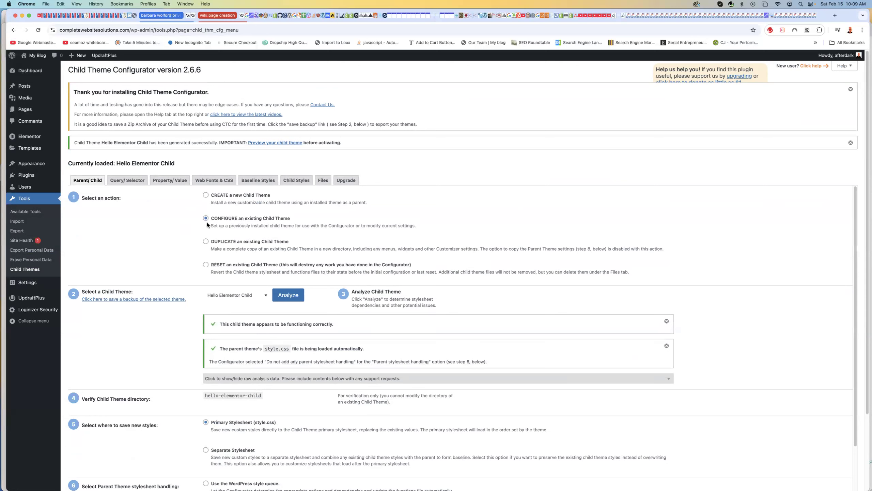
# Step: Configure the existing Hello Elementor Child theme with the primary stylesheet and no added parent stylesheet handling
pyautogui.scroll(-5, 177, 349)
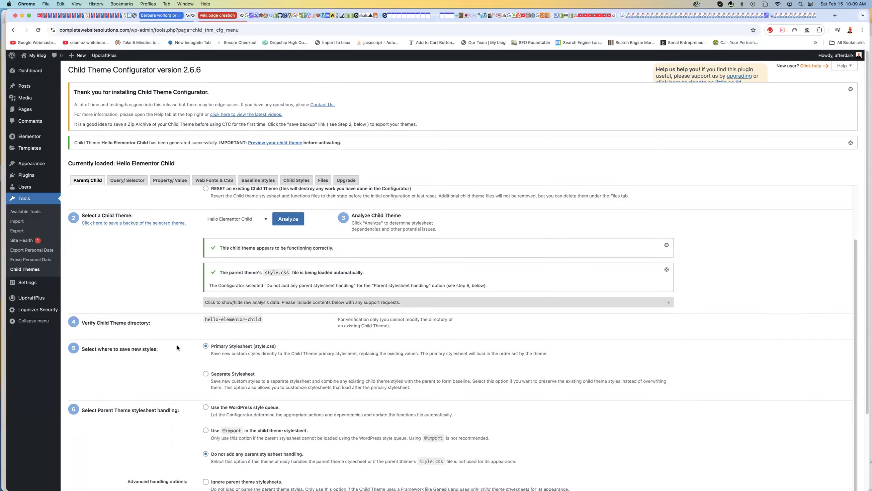
pyautogui.scroll(-2, 235, 329)
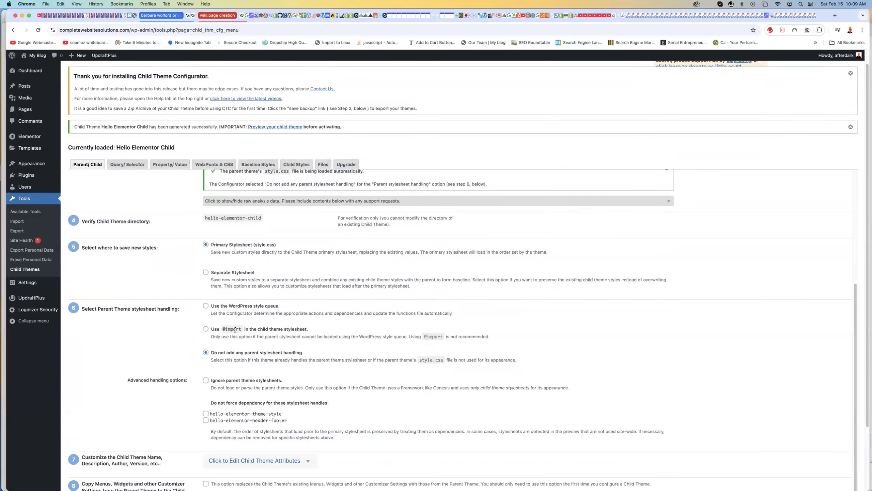
pyautogui.scroll(-1, 213, 340)
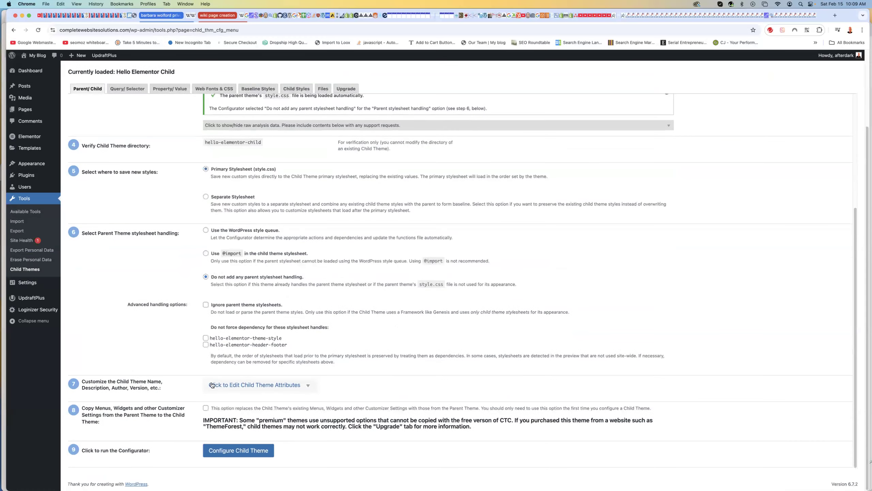
pyautogui.click(237, 450)
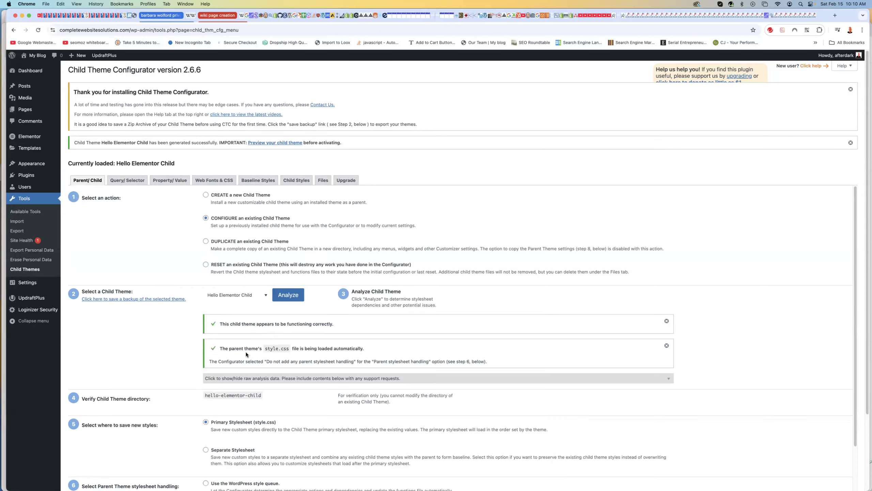
pyautogui.scroll(-5, 245, 351)
pyautogui.scroll(5, 244, 351)
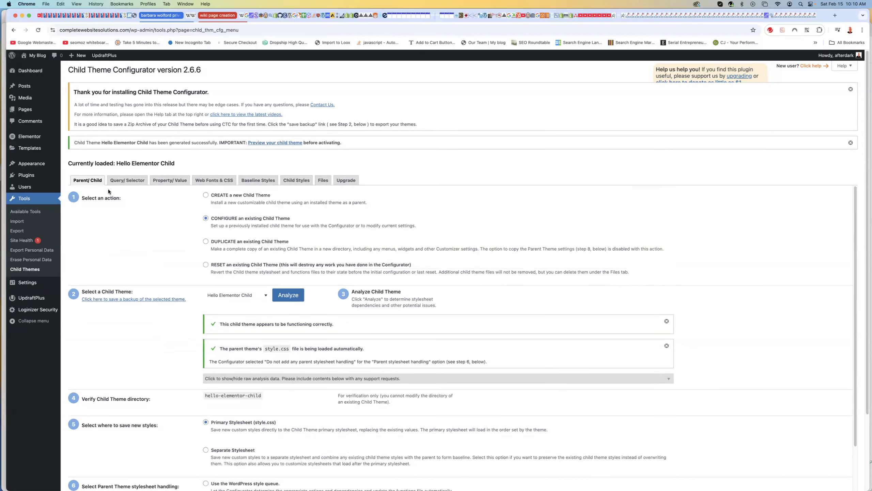
# Step: Return to the installed themes and activate Hello Elementor Child
pyautogui.moveTo(25, 164)
pyautogui.click(69, 165)
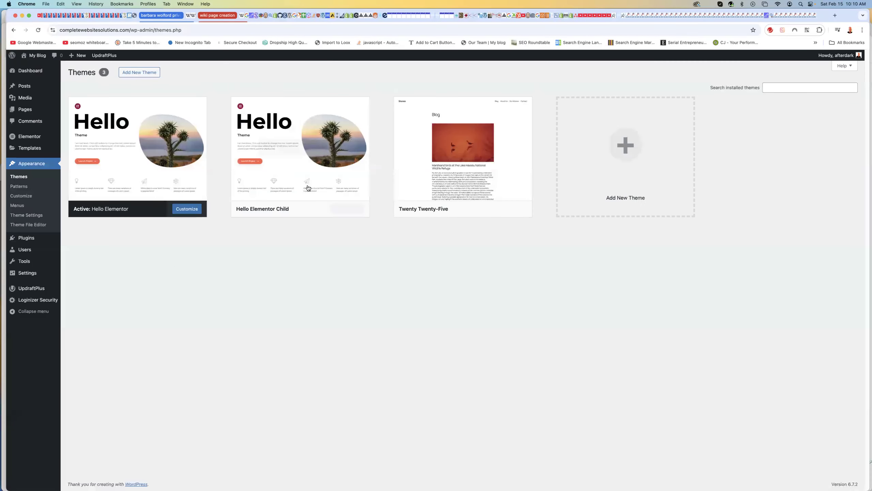
pyautogui.moveTo(327, 159)
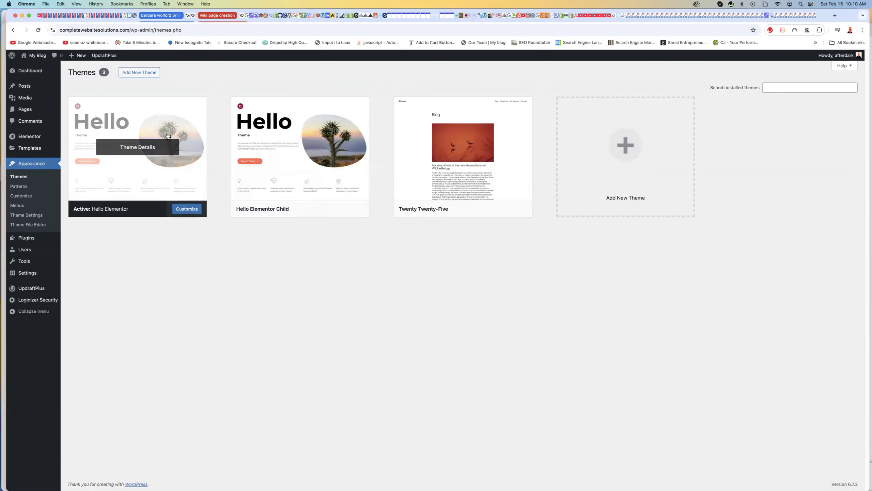
pyautogui.click(314, 208)
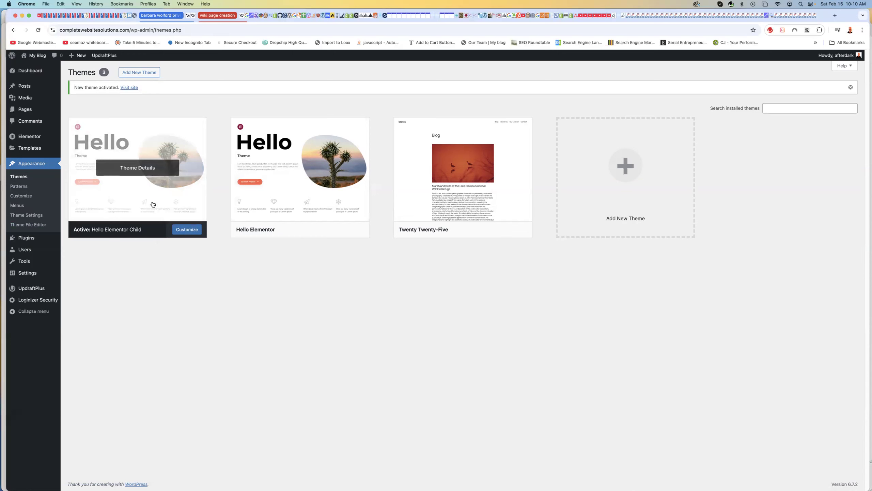
# Step: Switch to FileZilla and reposition its window over the browser
pyautogui.press('super+Tab')
pyautogui.press('Tab')
pyautogui.press('Tab')
pyautogui.press('Tab')
pyautogui.press('Tab')
pyautogui.press('Tab')
pyautogui.press('Tab')
pyautogui.press('Tab')
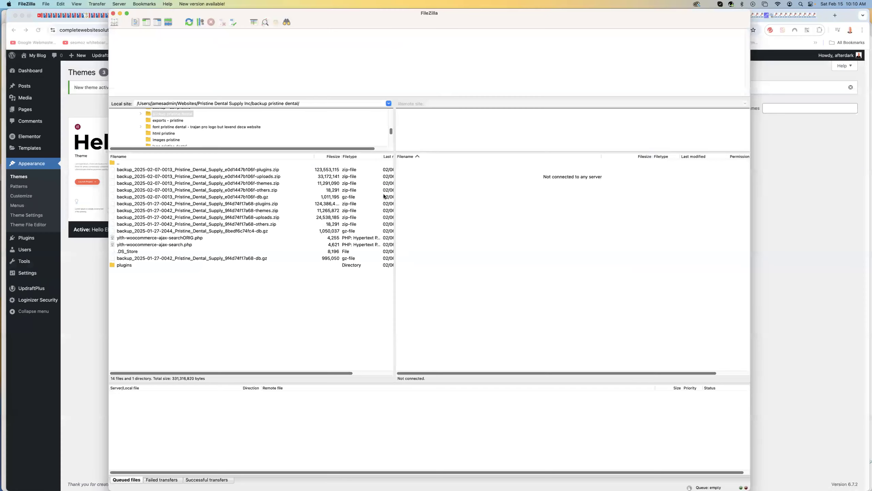
pyautogui.moveTo(265, 14); pyautogui.dragTo(215, 23)
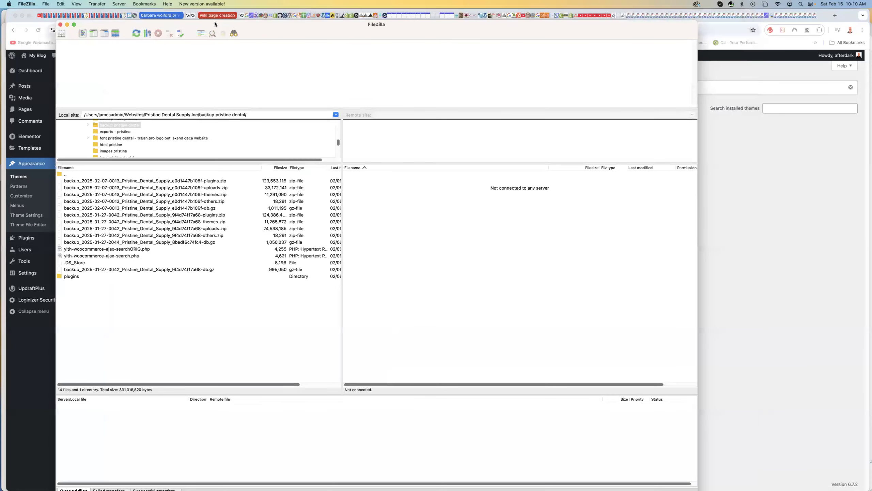
# Step: Connect to the saved completewebsitesolutions.com site from the Site Manager and trust the server's certificate
pyautogui.click(46, 3)
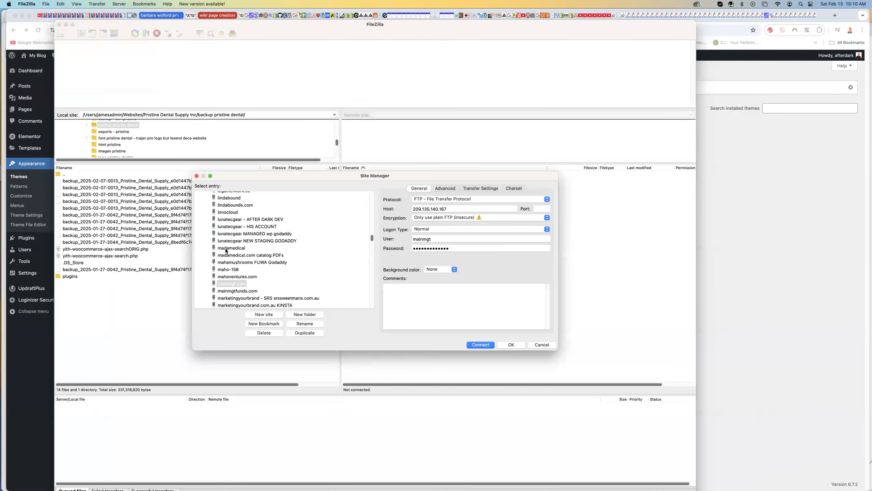
pyautogui.click(239, 264)
pyautogui.write('co')
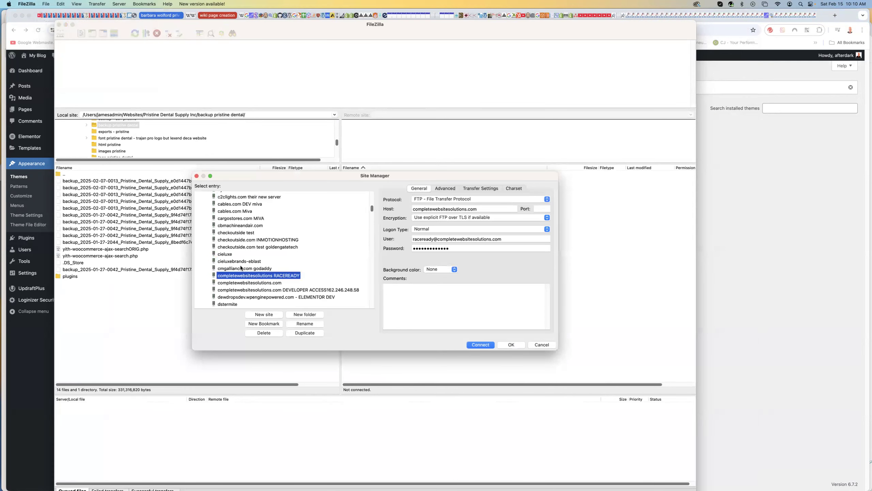
pyautogui.press('Down')
pyautogui.press('Return')
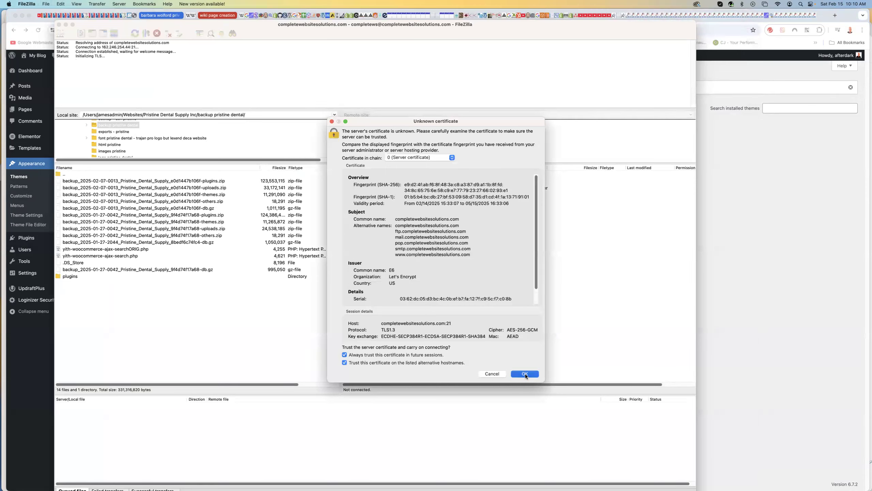
pyautogui.click(525, 373)
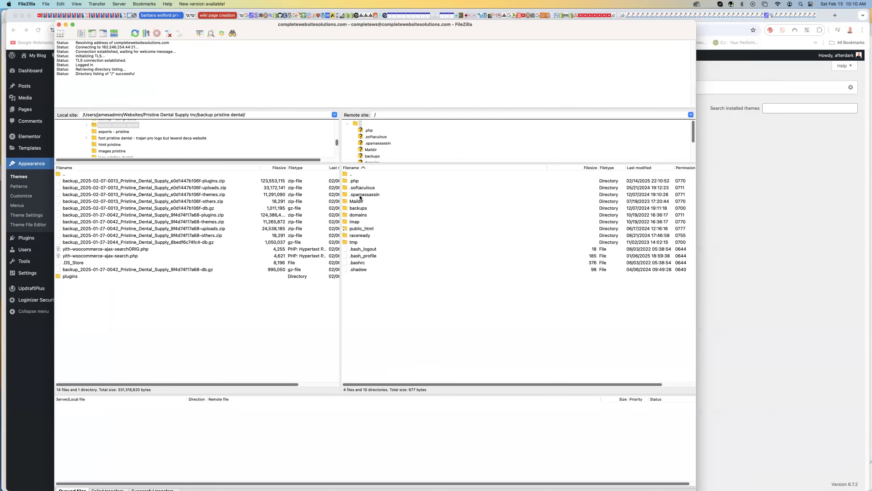
# Step: Open the remote folder public_html/wp-content/themes/hello-elementor-child and select functions.php
pyautogui.click(366, 231)
pyautogui.doubleClick(365, 230)
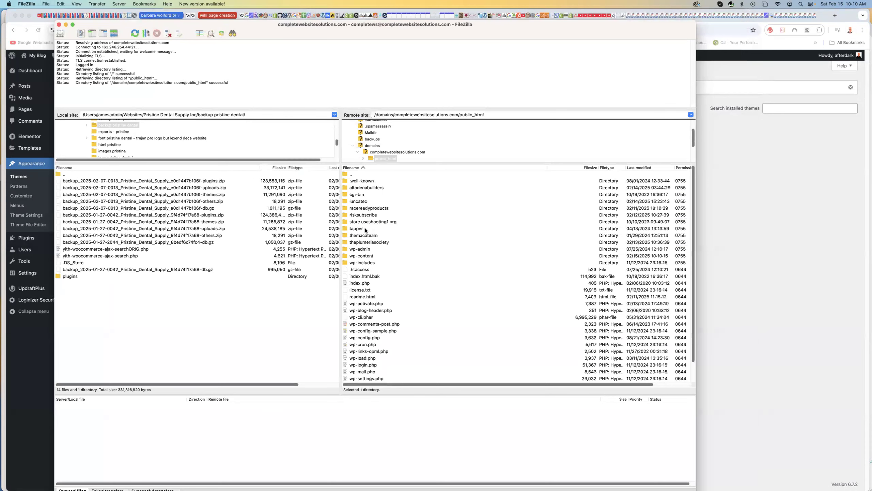
pyautogui.doubleClick(363, 256)
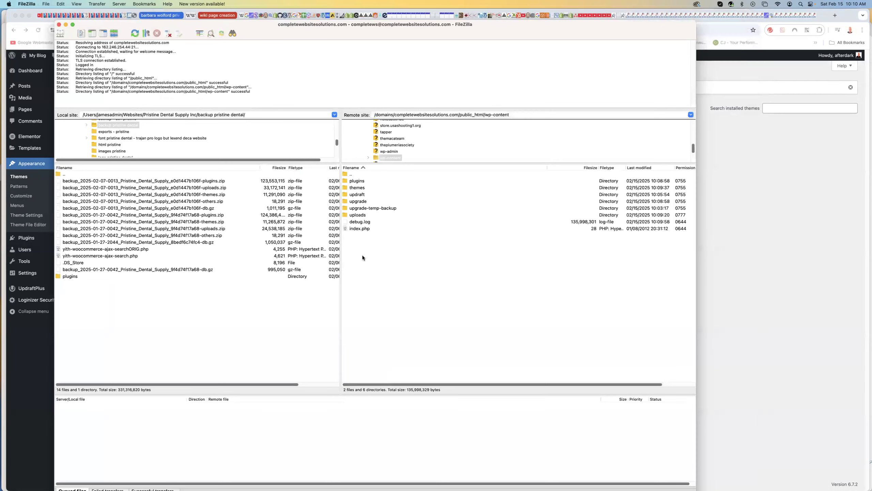
pyautogui.doubleClick(356, 188)
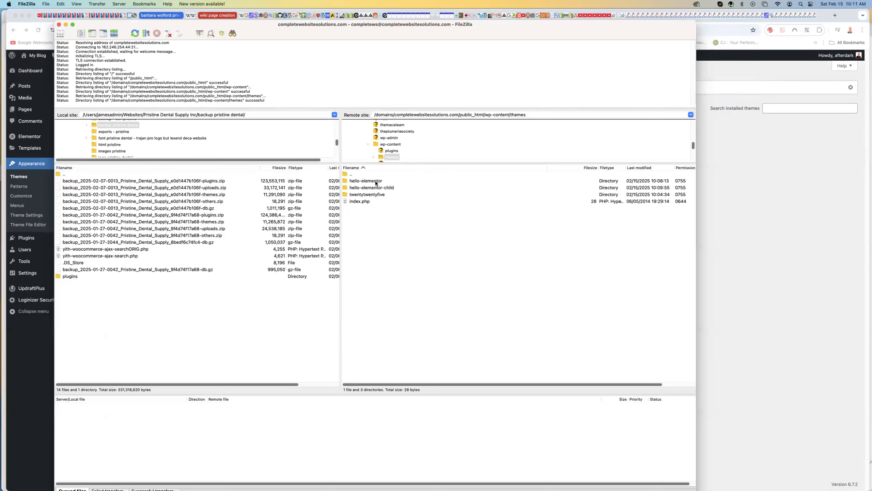
pyautogui.doubleClick(362, 189)
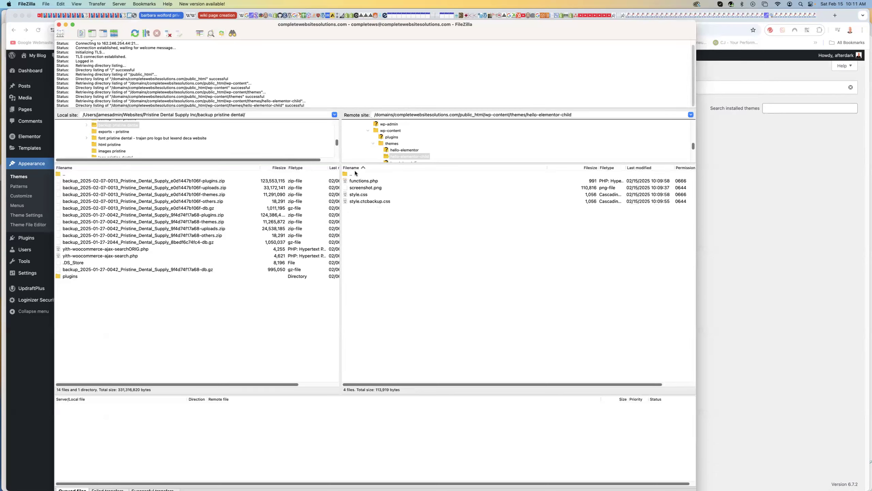
pyautogui.click(352, 182)
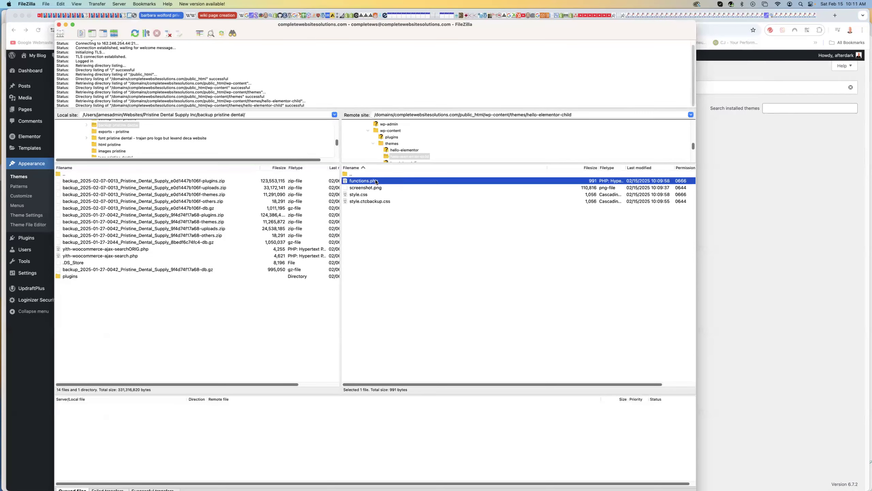
# Step: Go back up to the remote themes folder and open hello-elementor to view the parent theme's files
pyautogui.click(355, 175)
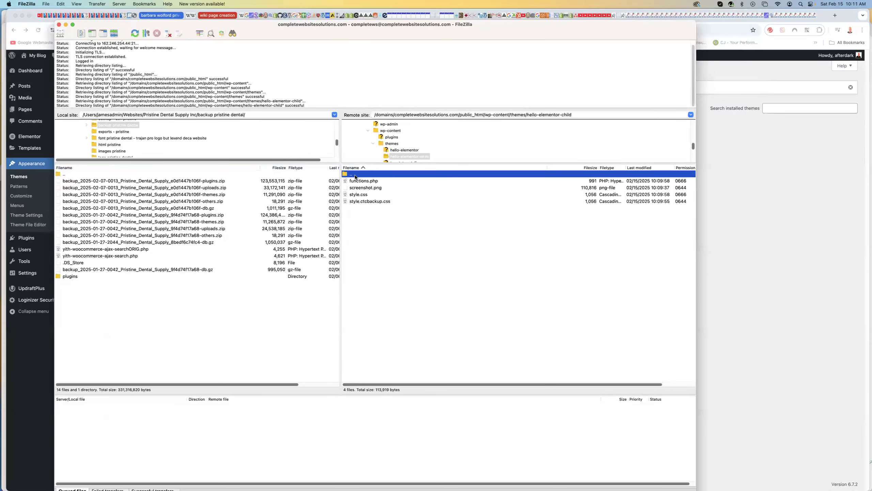
pyautogui.doubleClick(355, 175)
pyautogui.doubleClick(364, 181)
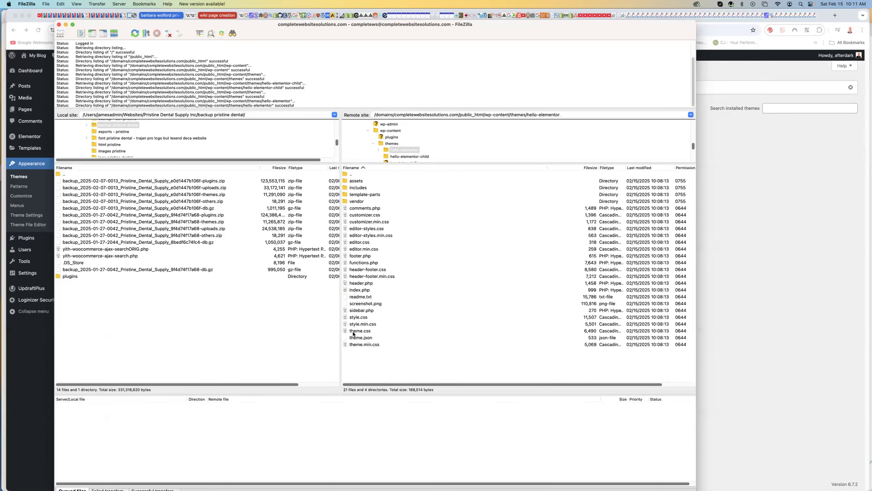
# Step: Return to the hello-elementor-child folder and point out its style.css file
pyautogui.doubleClick(357, 175)
pyautogui.doubleClick(359, 188)
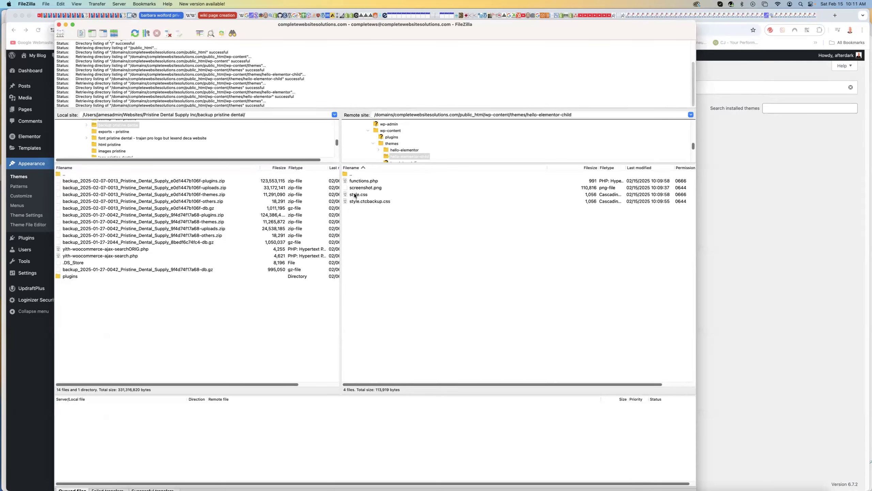
pyautogui.click(355, 194)
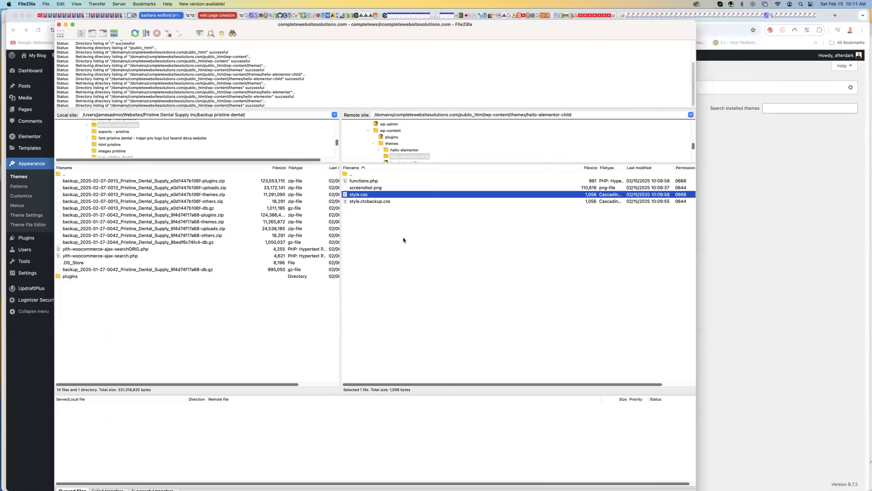
pyautogui.click(385, 229)
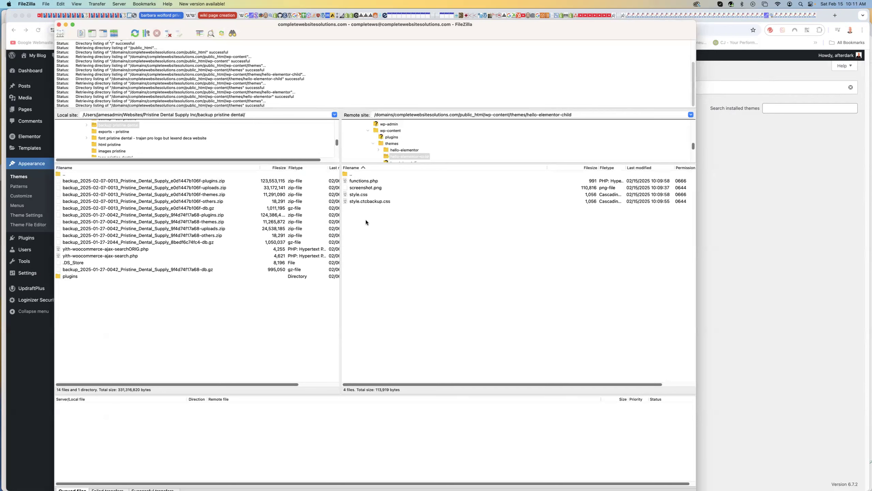
# Step: Recheck the hello-elementor-child folder and return to the remote themes folder
pyautogui.doubleClick(355, 175)
pyautogui.doubleClick(375, 189)
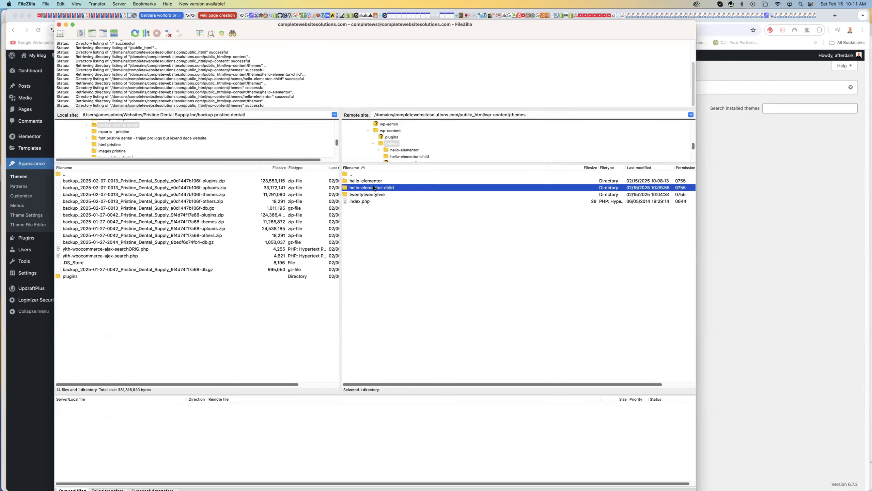
pyautogui.doubleClick(357, 175)
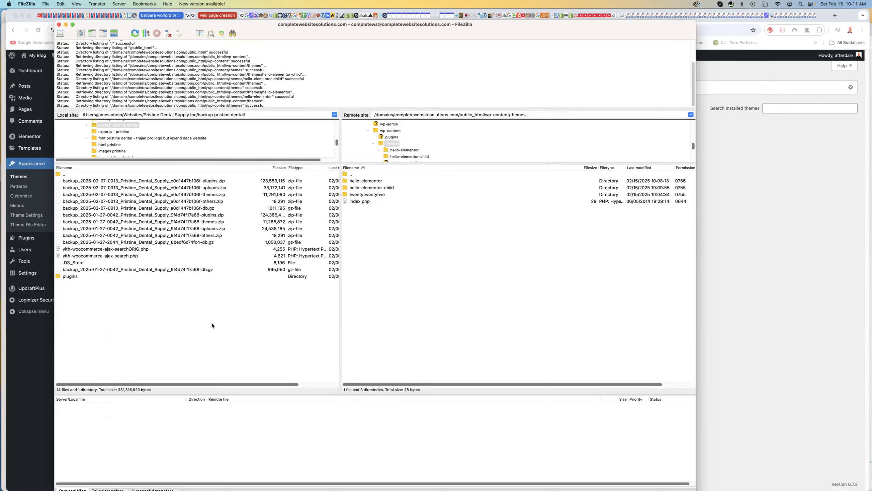
# Step: Switch back to Chrome, open Test Elementor Page in the Elementor editor and skip the AI notification
pyautogui.click(37, 362)
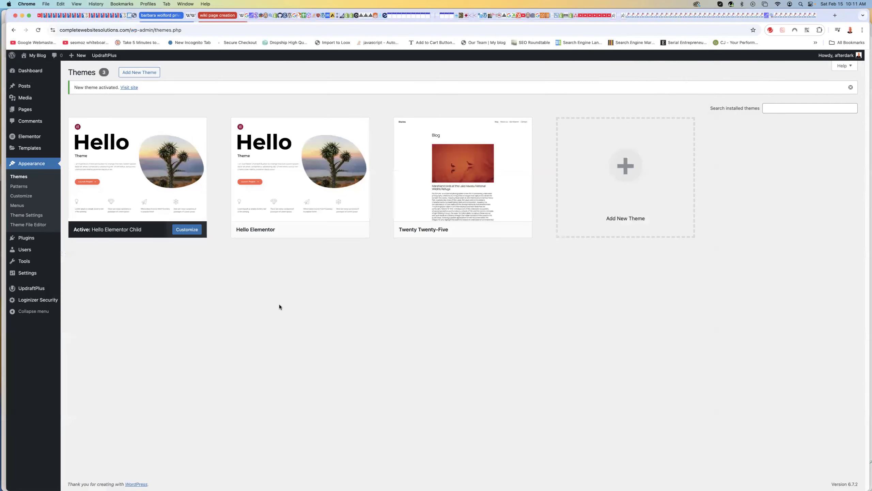
pyautogui.moveTo(25, 109)
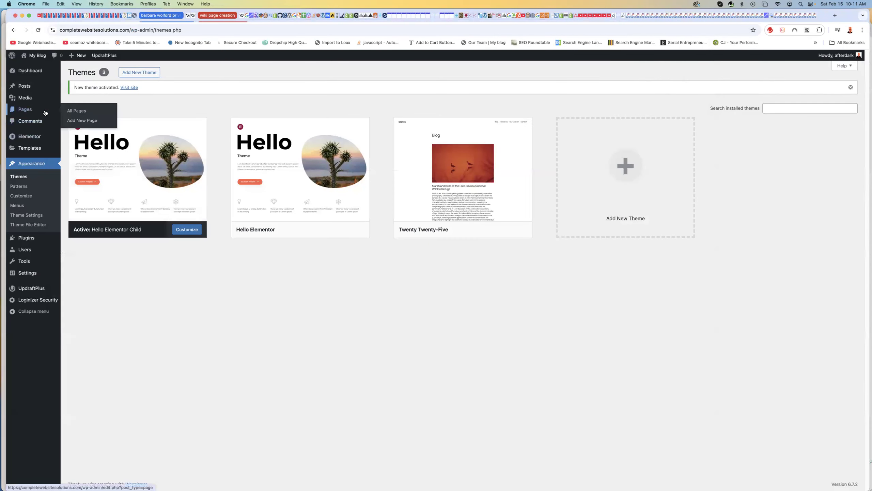
pyautogui.click(84, 111)
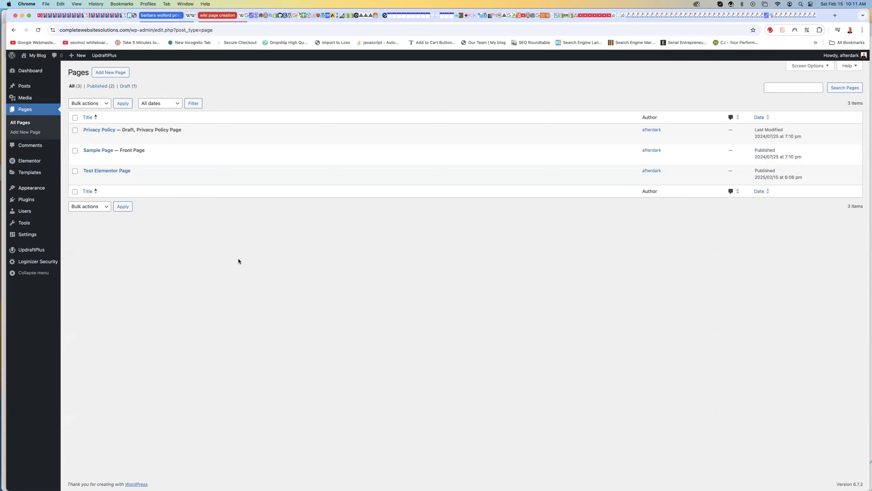
pyautogui.click(96, 171)
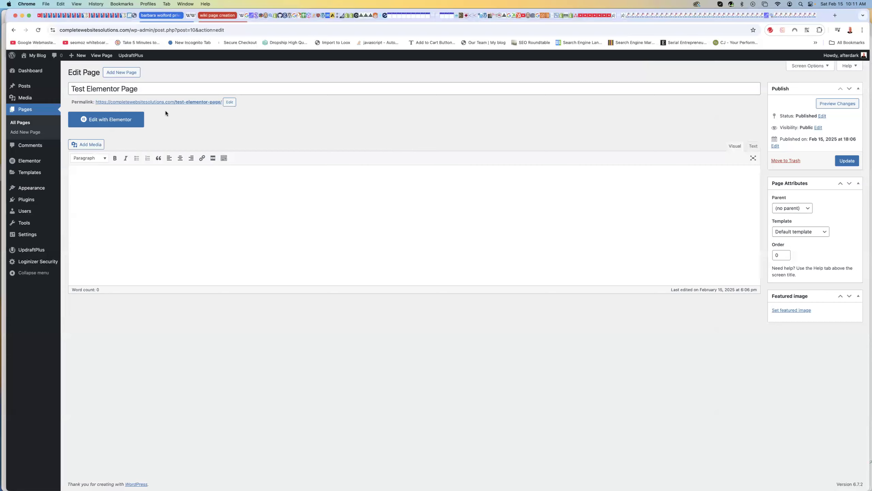
pyautogui.click(103, 119)
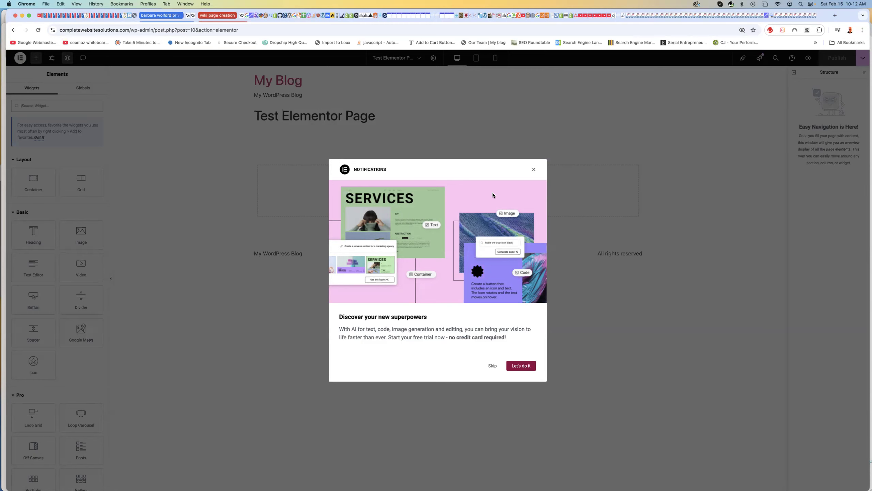
pyautogui.click(492, 365)
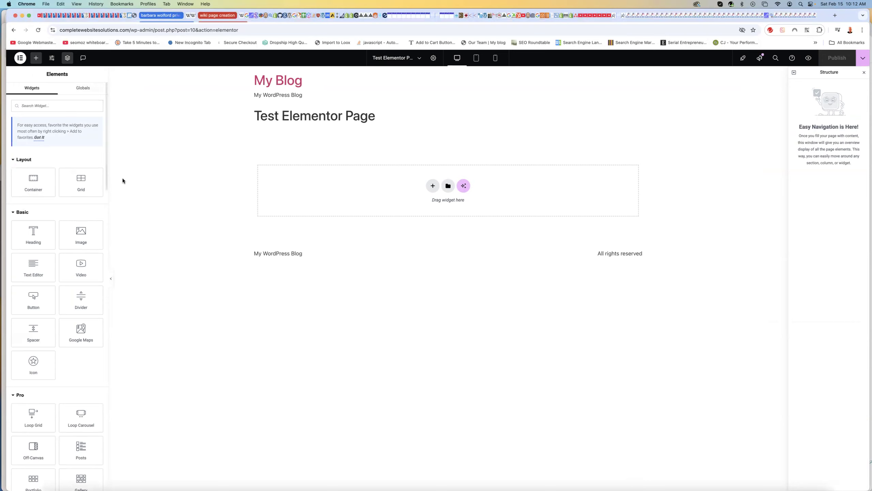
# Step: Browse the available Elementor widgets and add a Container to the page
pyautogui.scroll(-5, 43, 247)
pyautogui.scroll(-15, 45, 251)
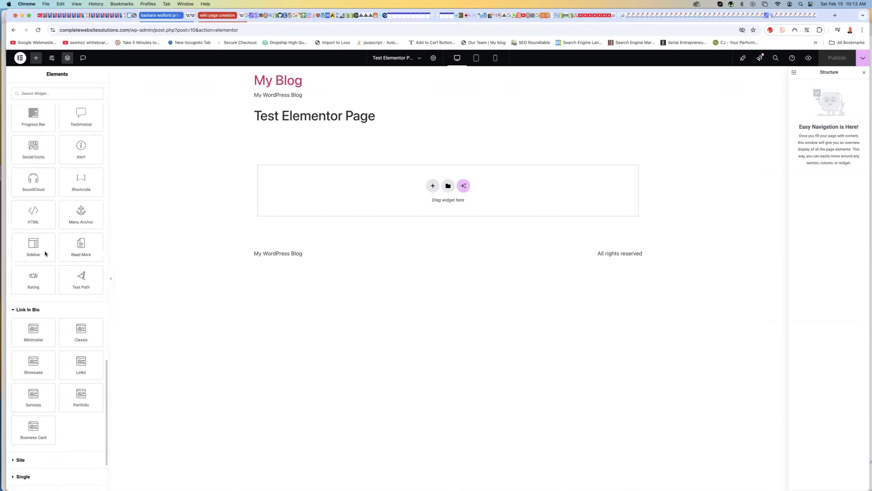
pyautogui.scroll(8, 45, 251)
pyautogui.scroll(10, 45, 252)
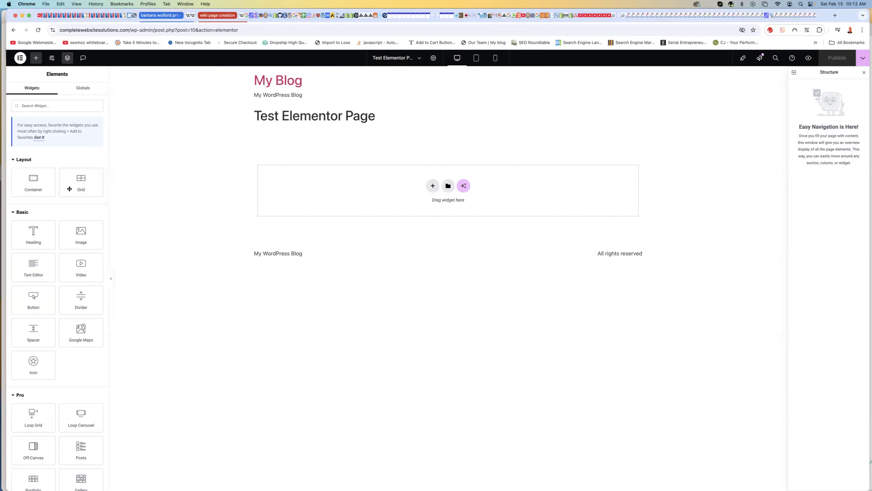
pyautogui.click(33, 185)
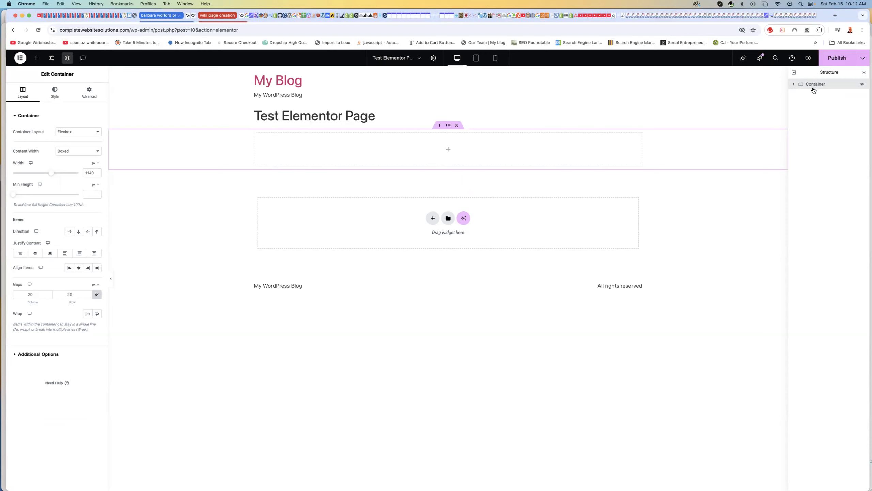
# Step: Review the container's layout and content width options, keeping Flexbox and Boxed
pyautogui.click(72, 133)
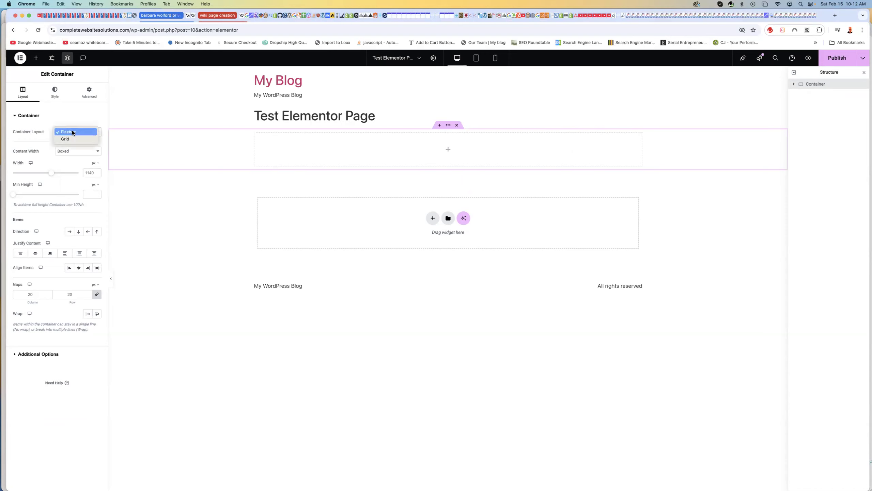
pyautogui.click(72, 130)
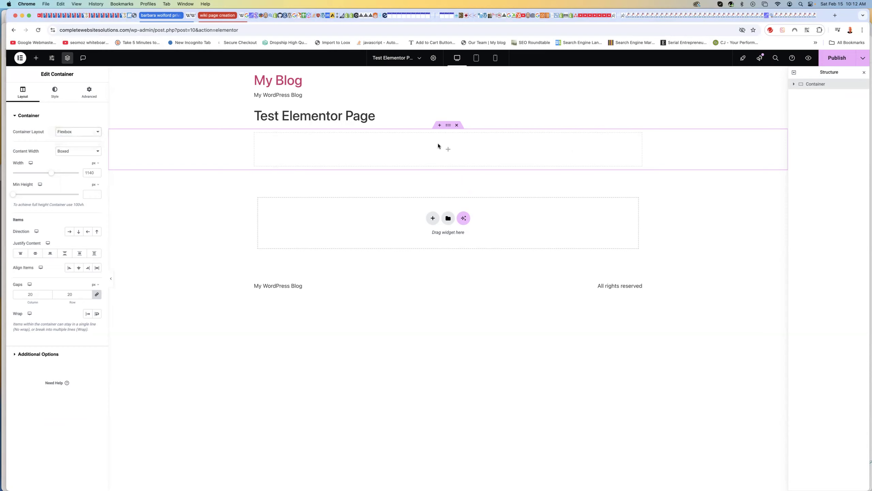
pyautogui.click(86, 152)
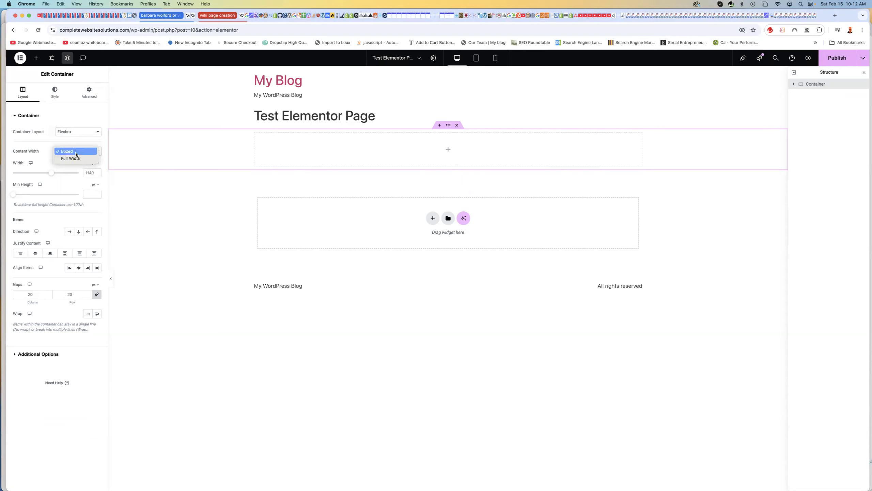
pyautogui.click(76, 152)
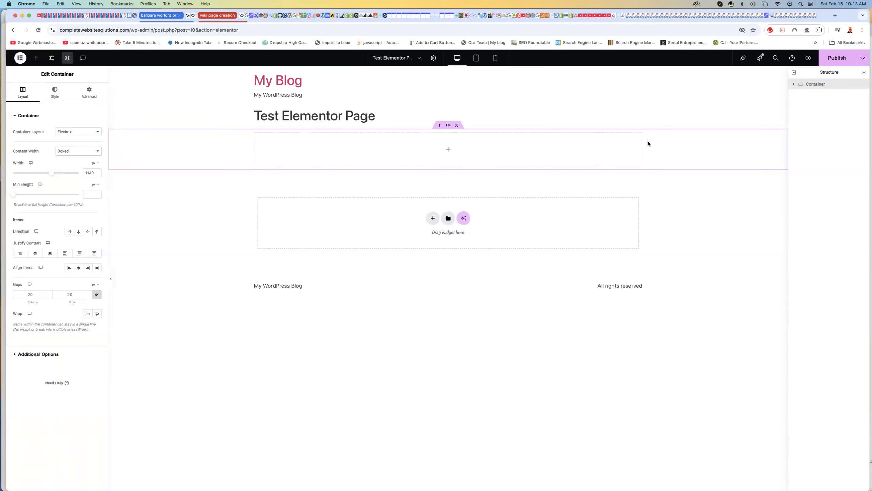
# Step: Try Full Width as the container's content width and set it back to Boxed
pyautogui.click(86, 152)
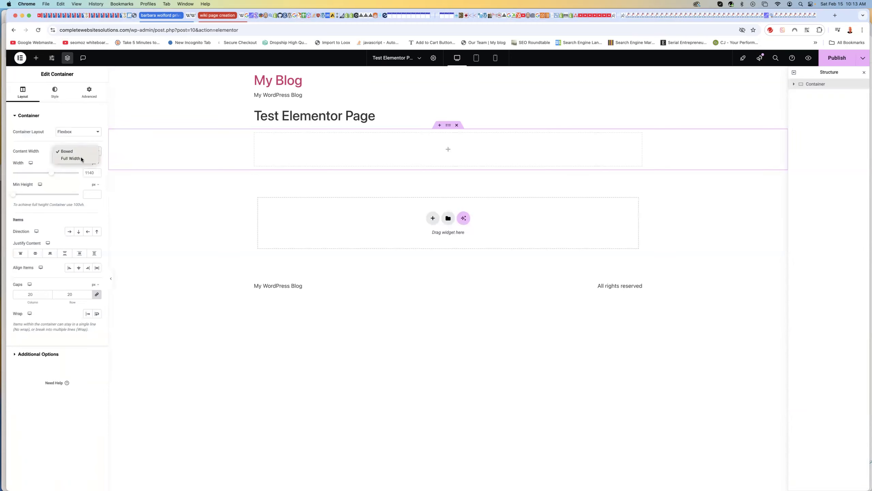
pyautogui.click(72, 159)
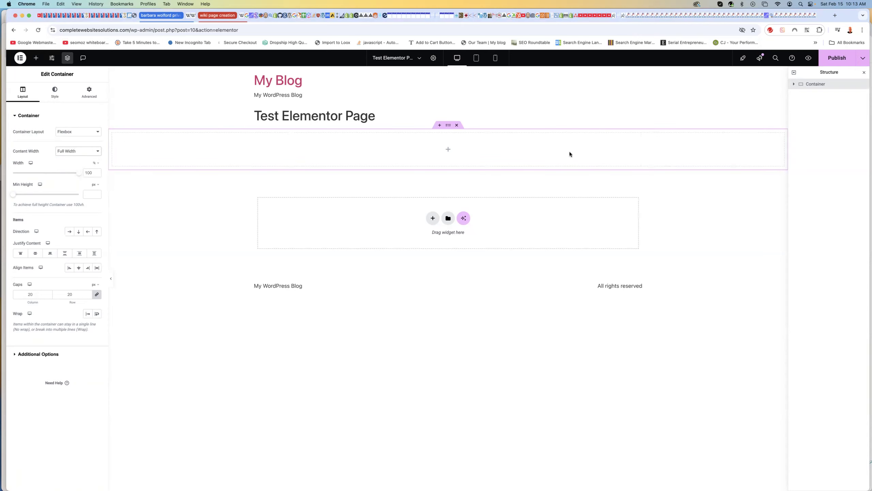
pyautogui.click(69, 151)
pyautogui.click(67, 145)
# Step: Add an Image widget to the container, insert mt-sample-background.jpg from the Media Library and dismiss the image optimization tip
pyautogui.click(449, 151)
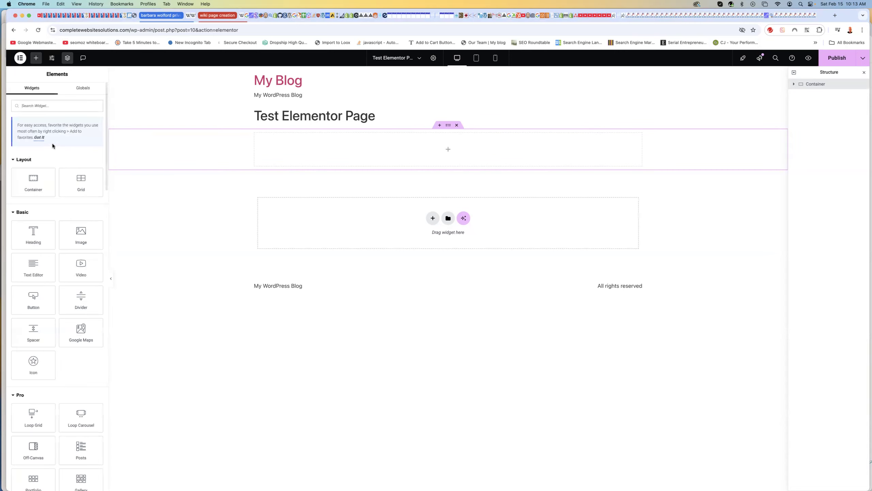
pyautogui.click(75, 234)
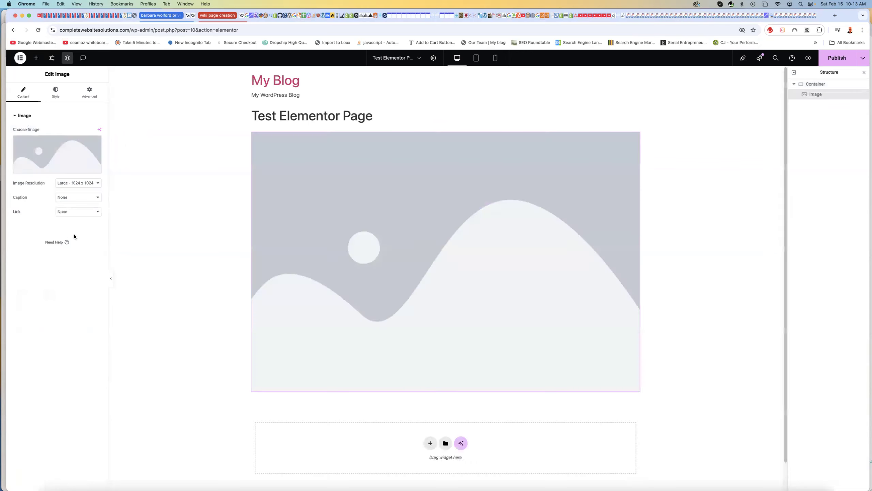
pyautogui.click(57, 160)
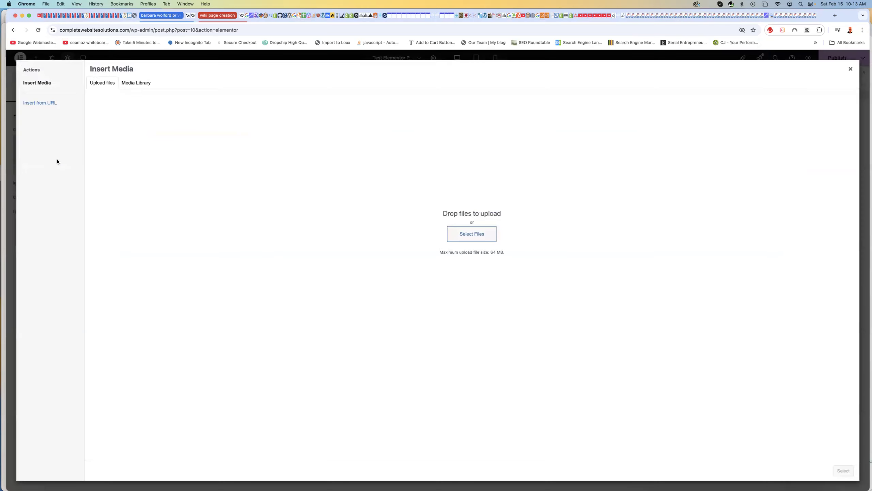
pyautogui.click(135, 84)
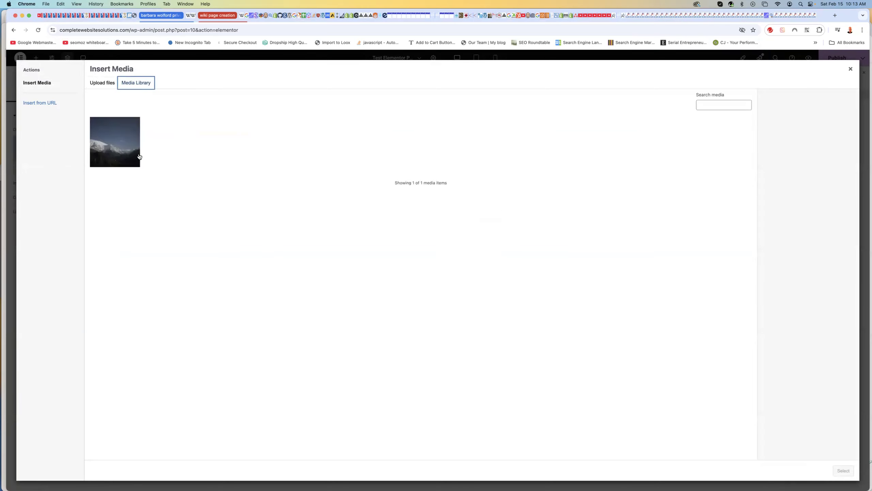
pyautogui.click(129, 153)
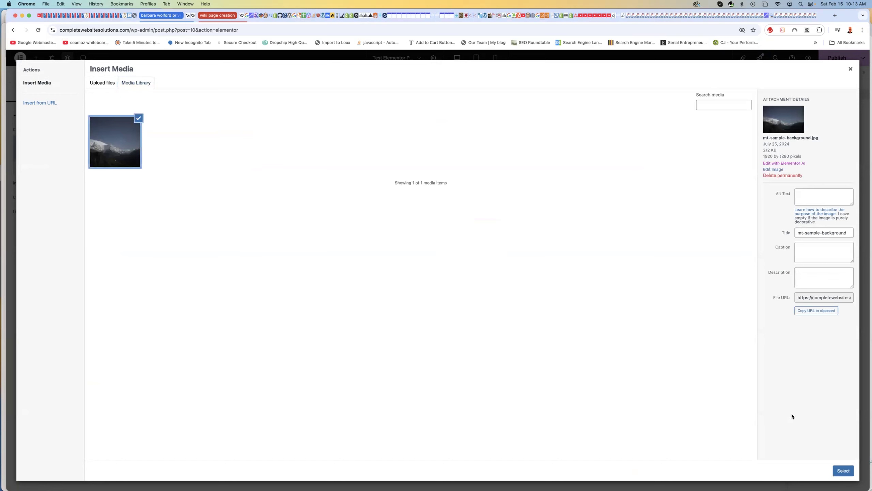
pyautogui.click(842, 471)
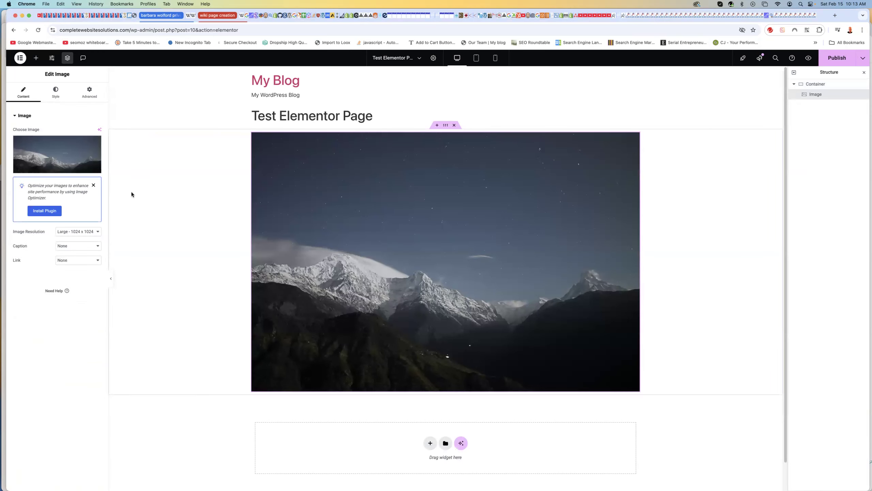
pyautogui.click(93, 186)
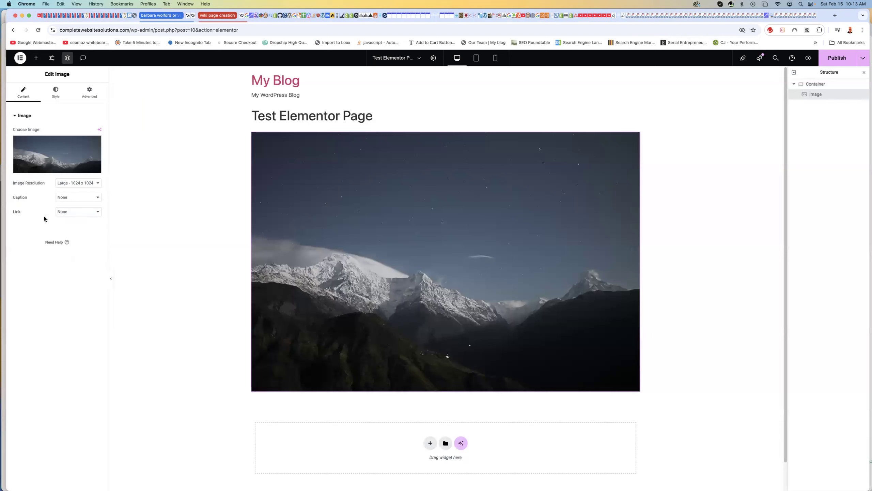
# Step: Check the image's link options, keeping None, and set the image width to 30%
pyautogui.click(67, 214)
pyautogui.click(81, 275)
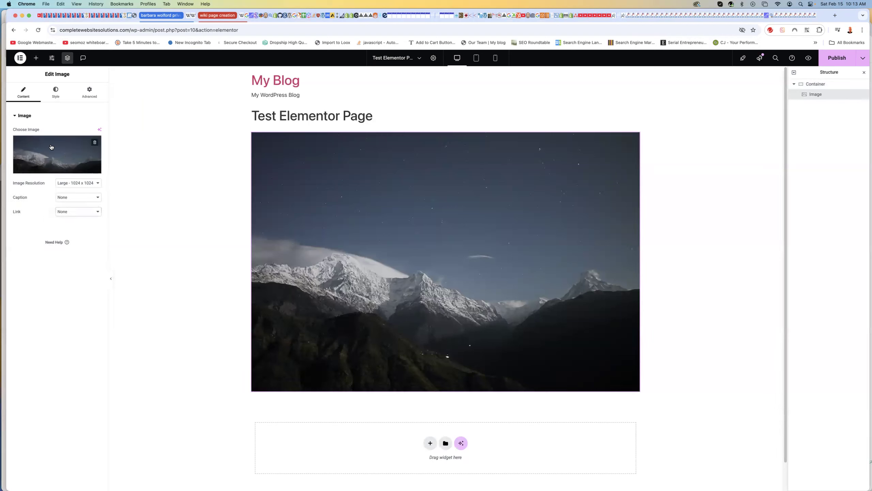
pyautogui.click(56, 92)
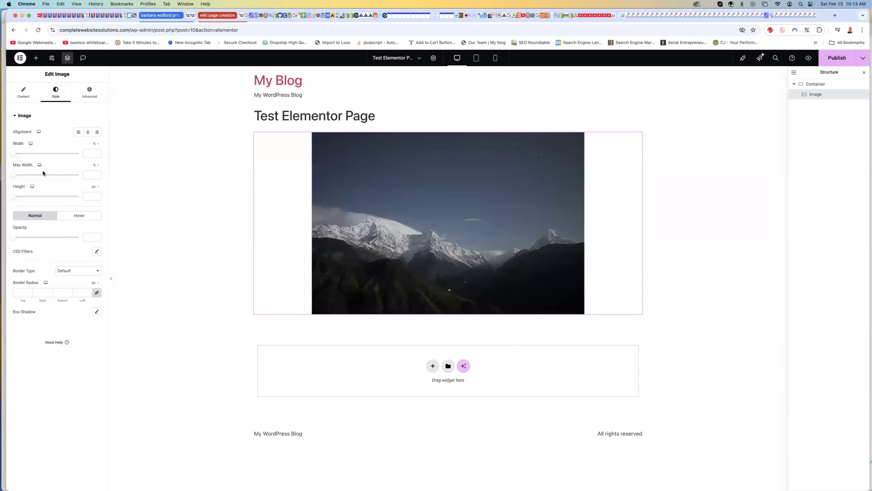
pyautogui.click(86, 153)
pyautogui.write('30')
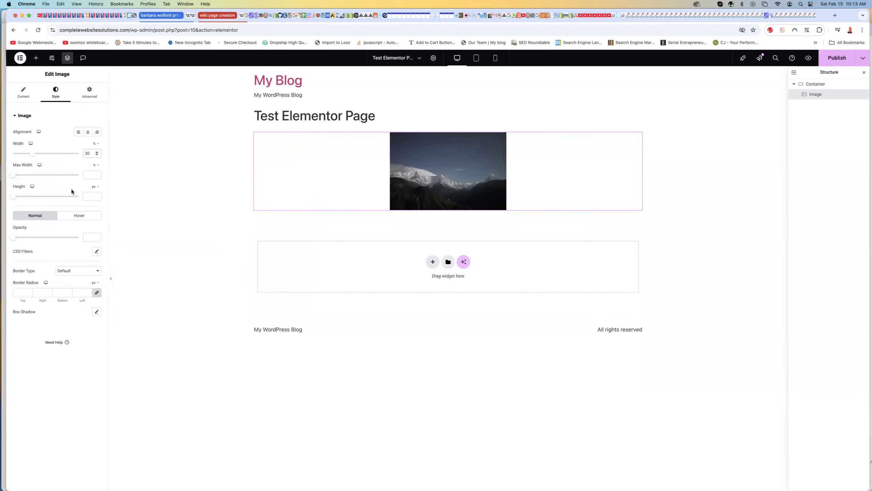
# Step: Try right and left alignment for the image, set it to center and review its advanced settings
pyautogui.click(97, 133)
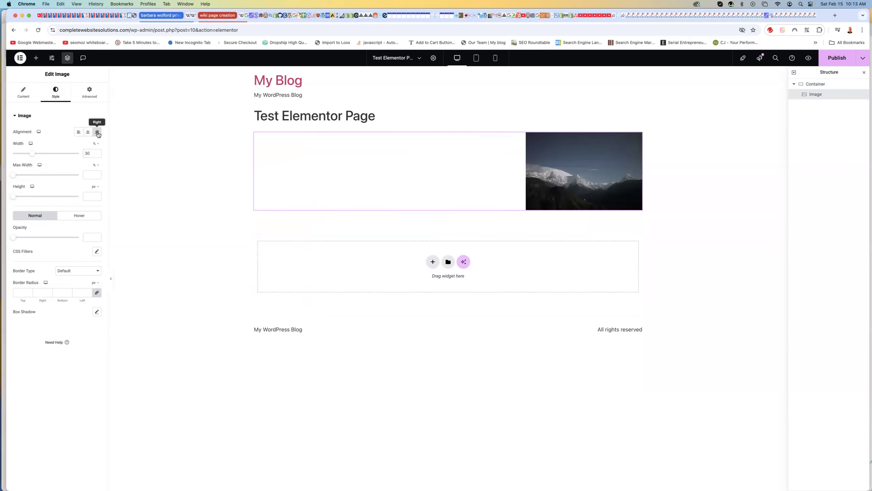
pyautogui.click(79, 132)
pyautogui.click(88, 132)
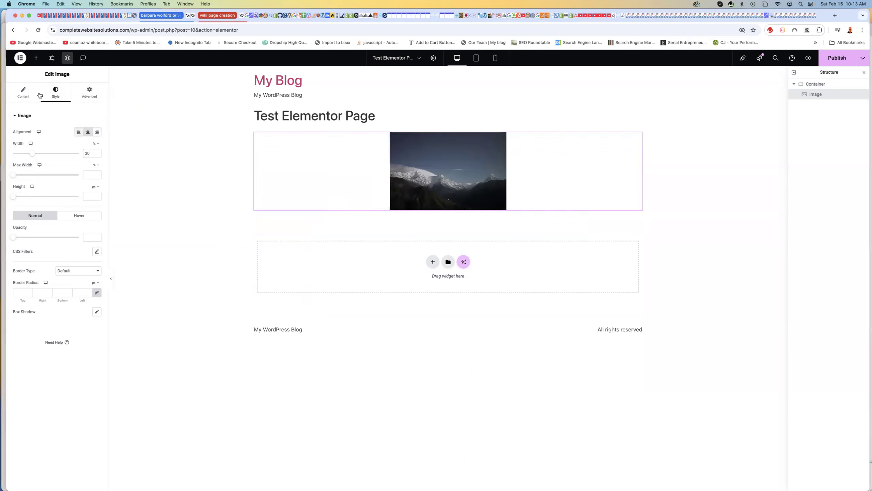
pyautogui.click(87, 93)
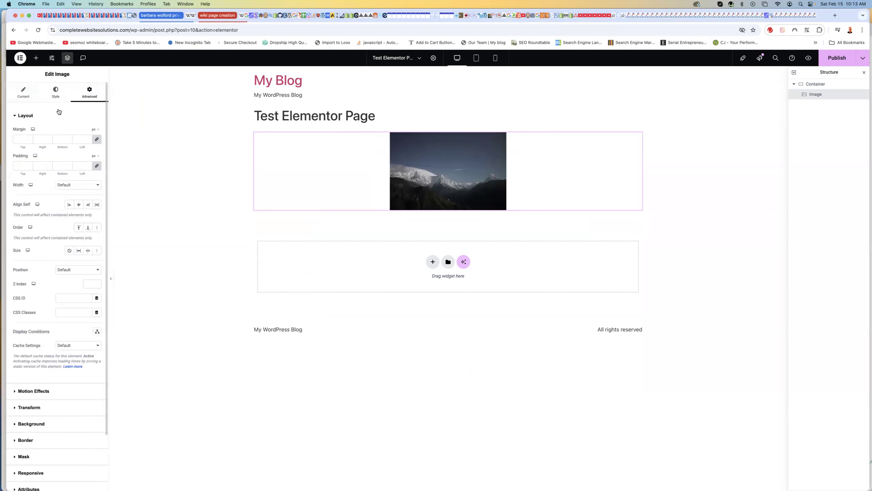
pyautogui.click(23, 93)
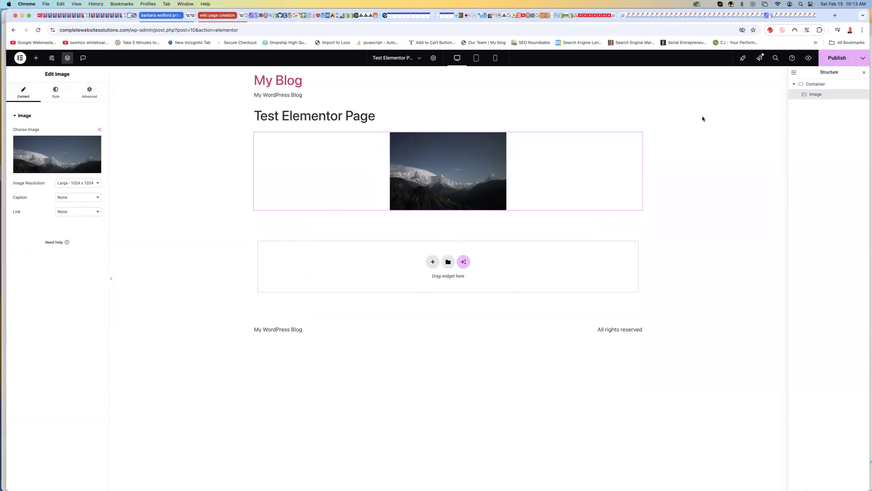
# Step: Give the container holding the image a classic background in solid red
pyautogui.click(827, 86)
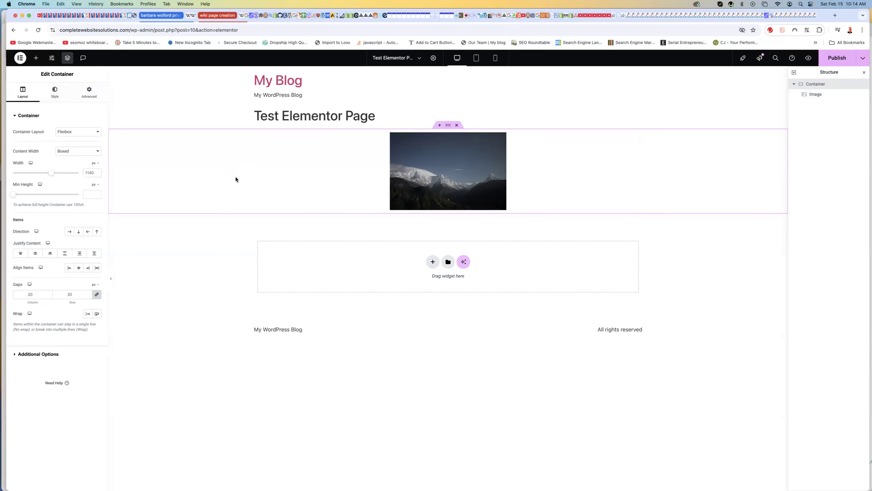
pyautogui.click(54, 92)
pyautogui.click(69, 146)
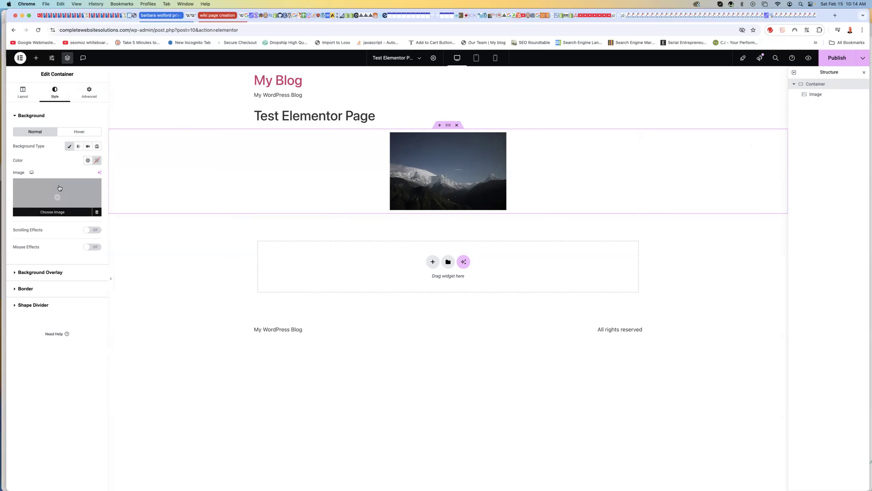
pyautogui.click(96, 160)
pyautogui.moveTo(111, 190); pyautogui.dragTo(136, 189)
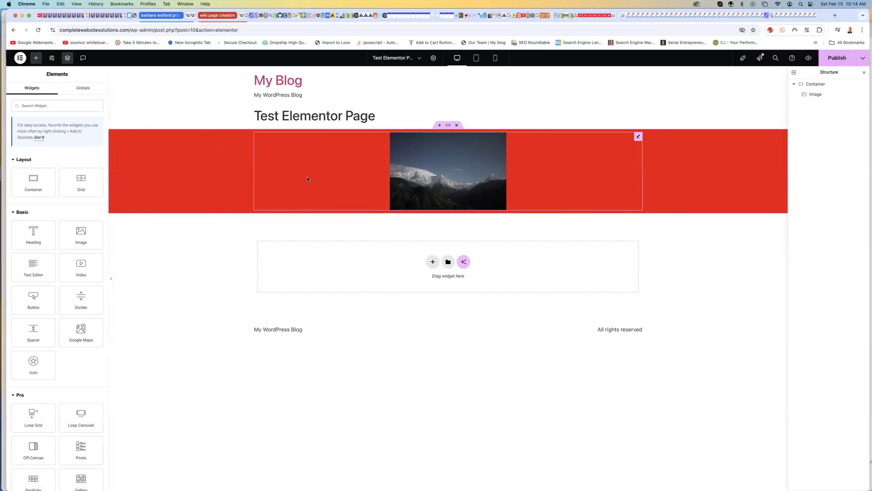
# Step: Add a Heading widget in its own container and move that container above the red one
pyautogui.click(30, 238)
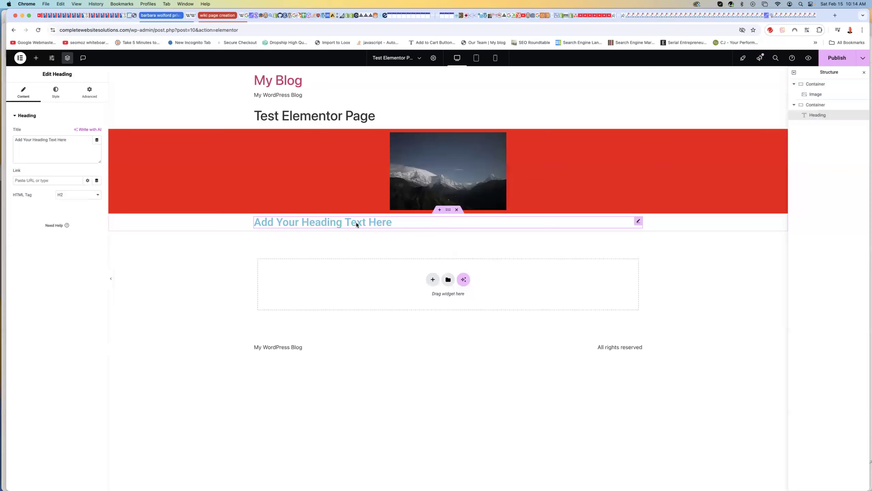
pyautogui.moveTo(448, 210); pyautogui.dragTo(593, 133)
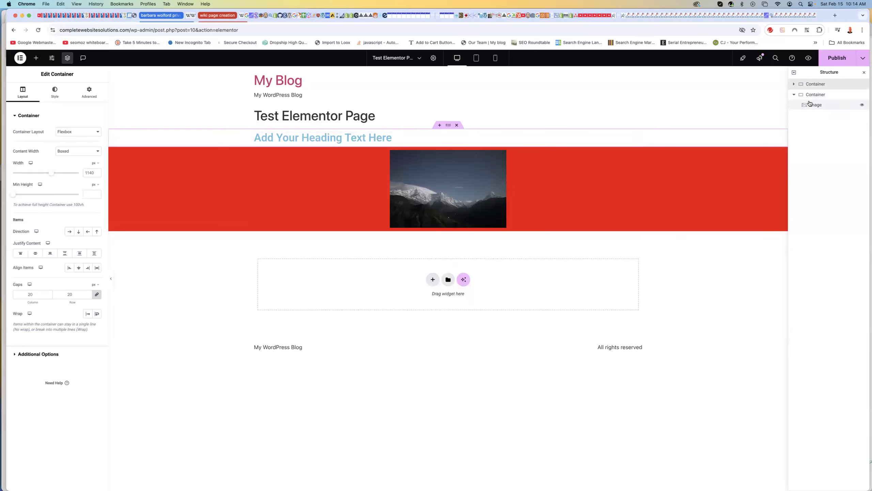
pyautogui.click(793, 84)
# Step: Move the heading into the red container above the image and delete the emptied container
pyautogui.click(819, 94)
pyautogui.moveTo(823, 95)
pyautogui.mouseDown()
pyautogui.moveTo(819, 112)
pyautogui.moveTo(817, 95)
pyautogui.mouseUp()
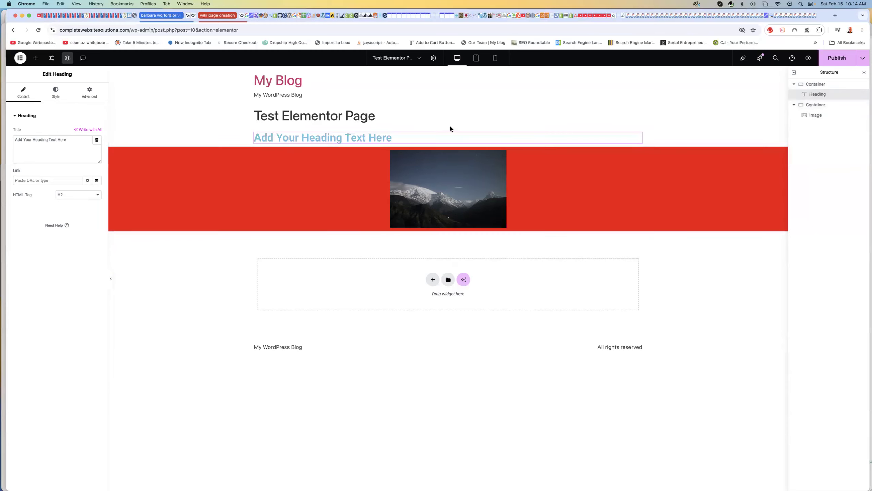
pyautogui.moveTo(446, 127); pyautogui.dragTo(357, 134)
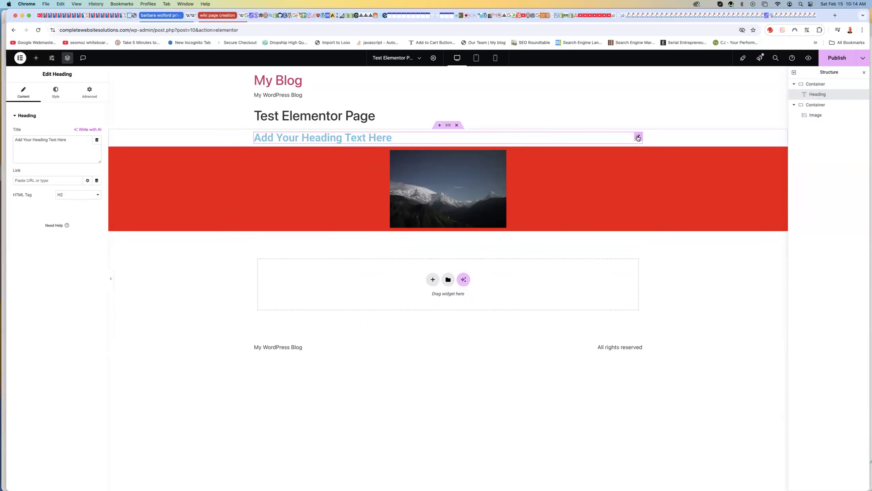
pyautogui.moveTo(639, 144); pyautogui.dragTo(390, 174)
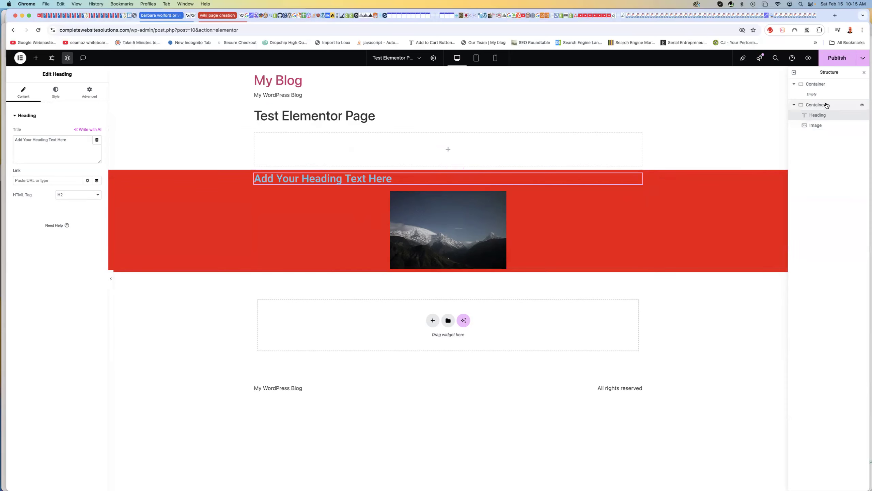
pyautogui.click(833, 85)
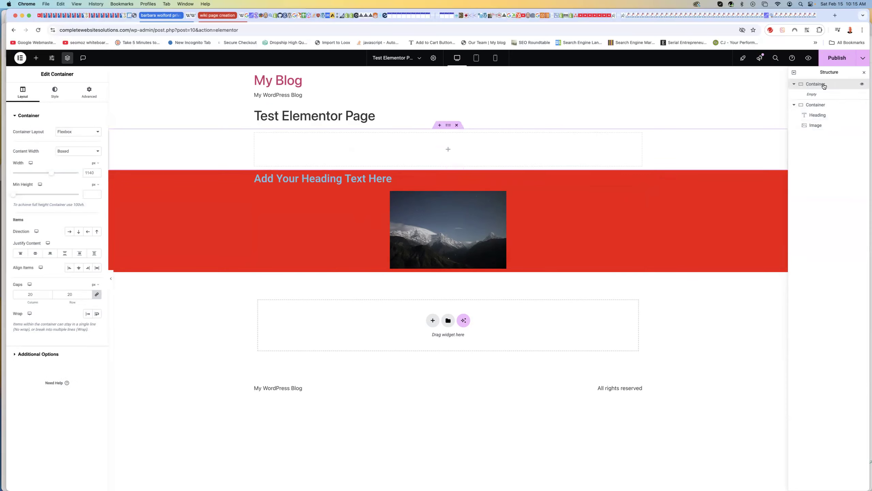
pyautogui.rightClick(823, 85)
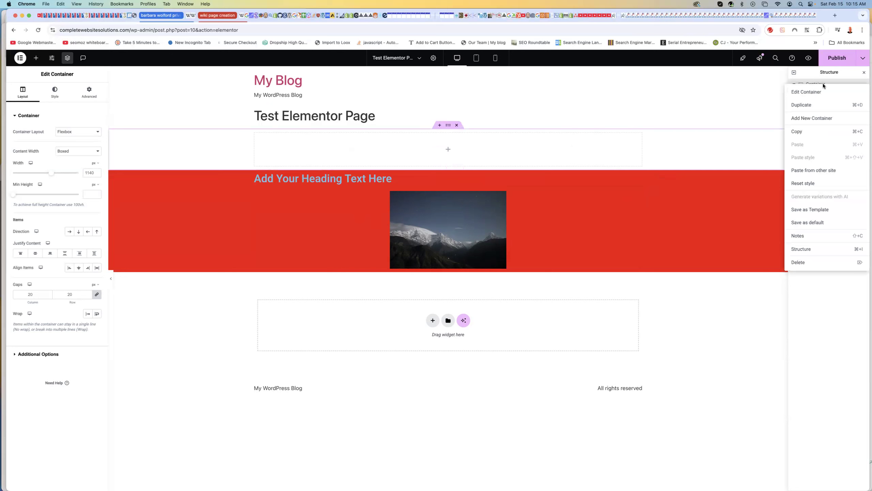
pyautogui.click(798, 262)
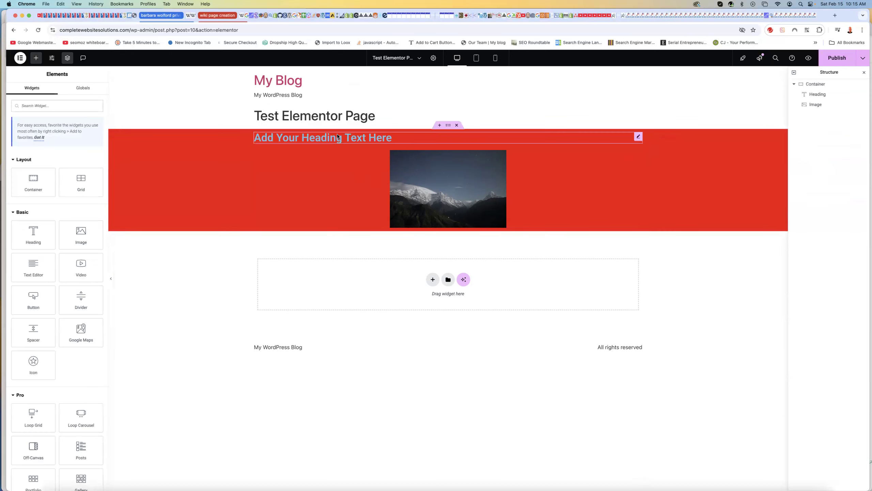
# Step: Set the text color of the "Add Your Heading Text Here" heading to white
pyautogui.click(374, 138)
pyautogui.moveTo(389, 139); pyautogui.dragTo(250, 141)
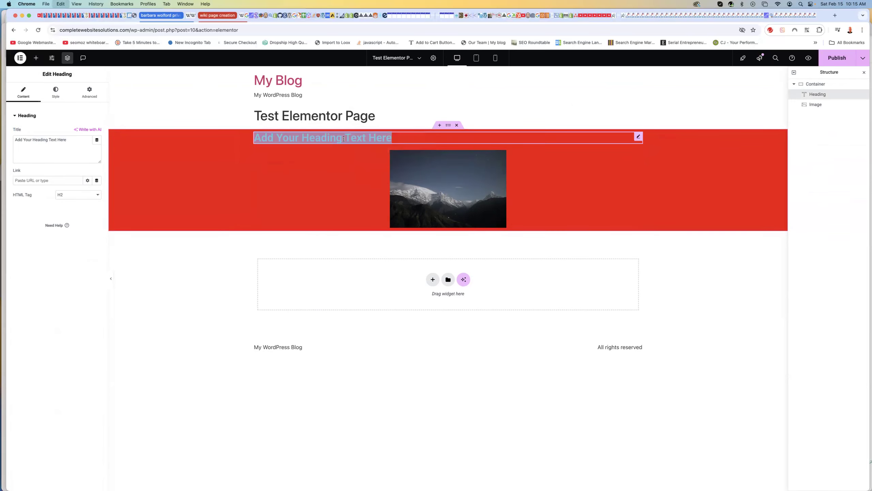
pyautogui.click(55, 92)
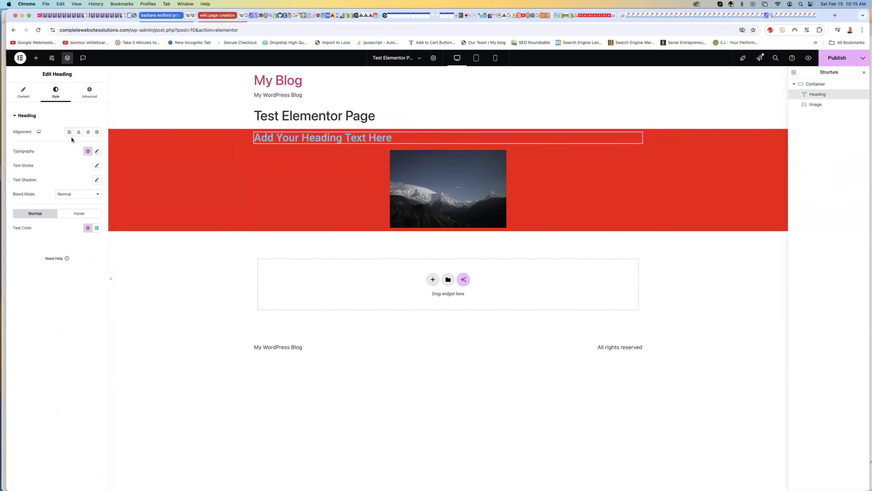
pyautogui.click(97, 151)
pyautogui.click(85, 152)
pyautogui.click(97, 228)
pyautogui.moveTo(77, 278); pyautogui.dragTo(44, 189)
pyautogui.click(44, 189)
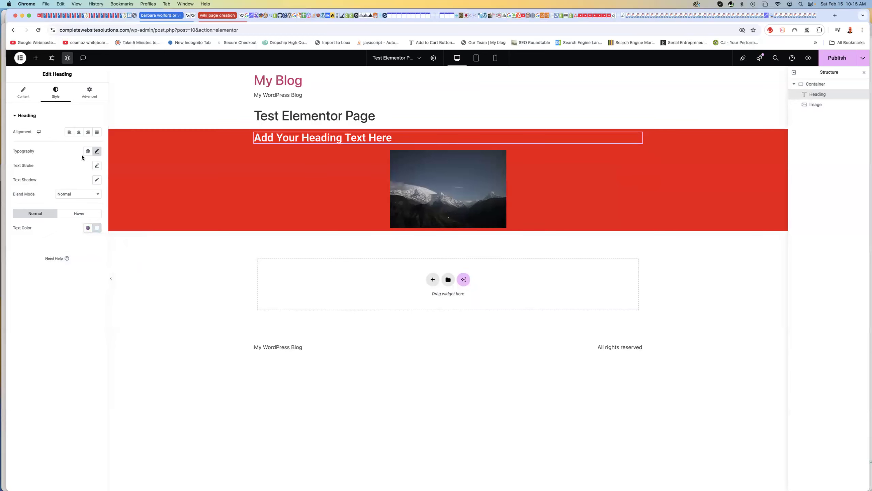
# Step: Review the heading's typography options without changing them and align the heading text to the center
pyautogui.click(97, 151)
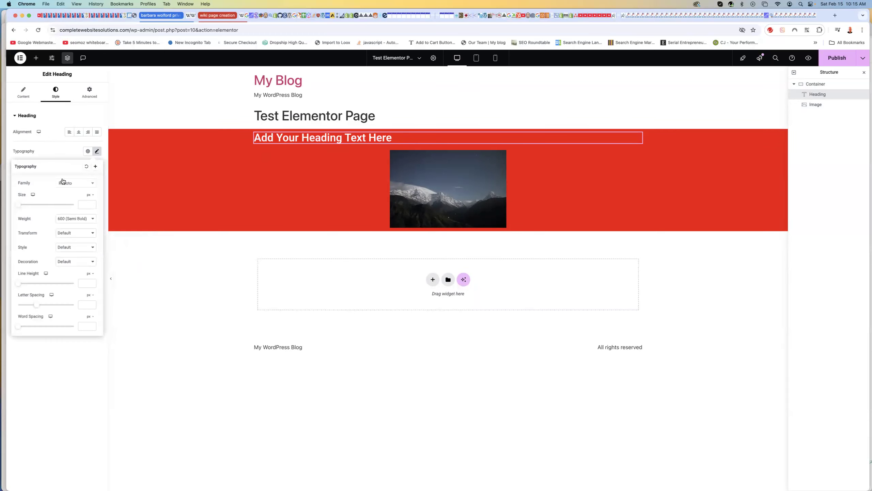
pyautogui.click(60, 144)
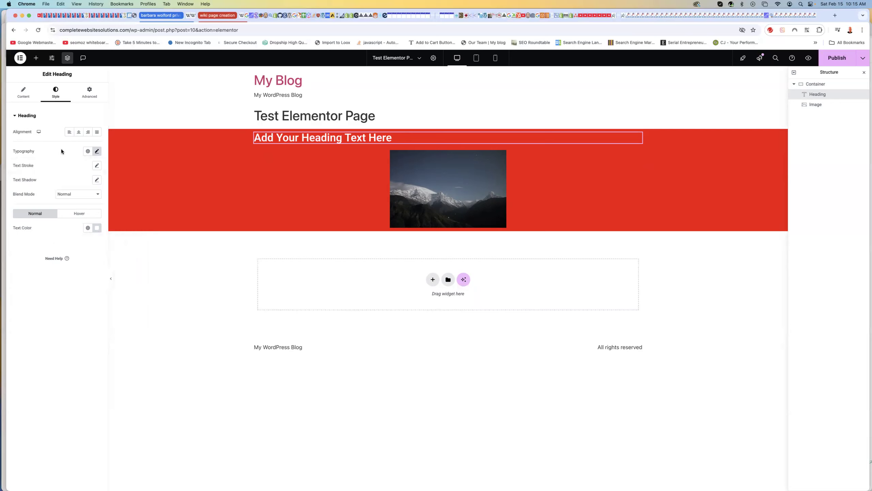
pyautogui.click(88, 132)
pyautogui.click(79, 132)
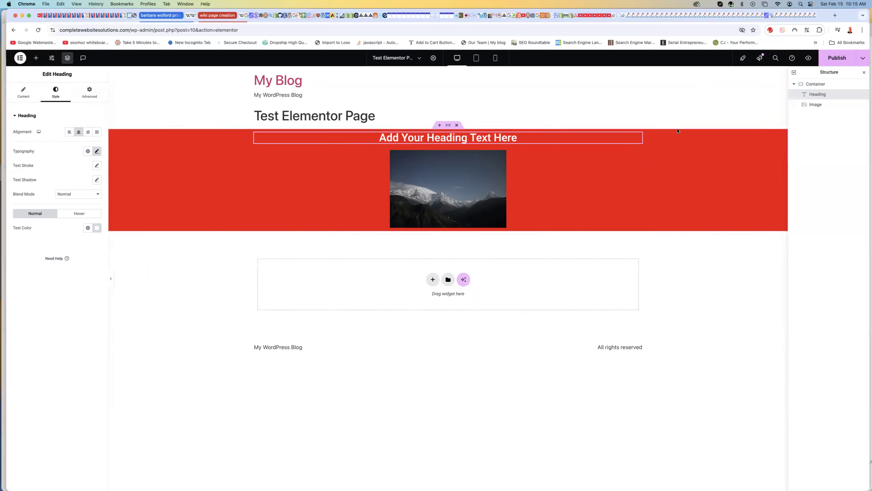
# Step: Add a Grid element inside the red container, below the mountain image
pyautogui.click(37, 58)
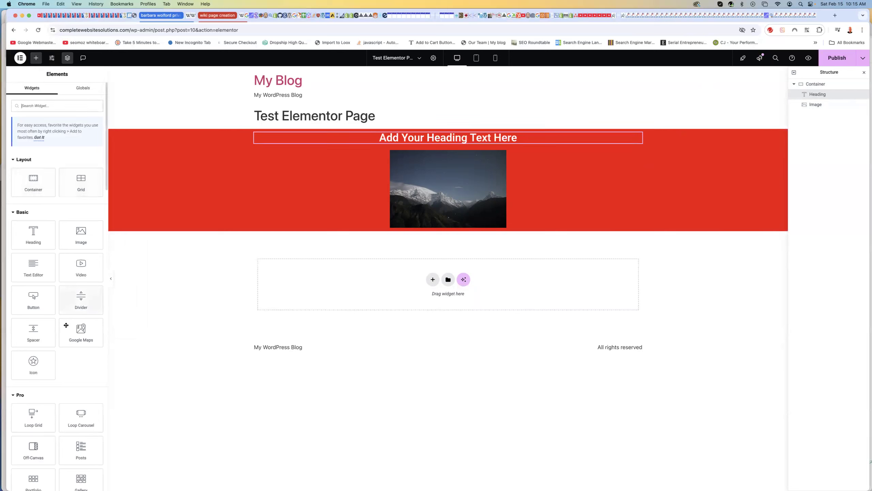
pyautogui.click(815, 84)
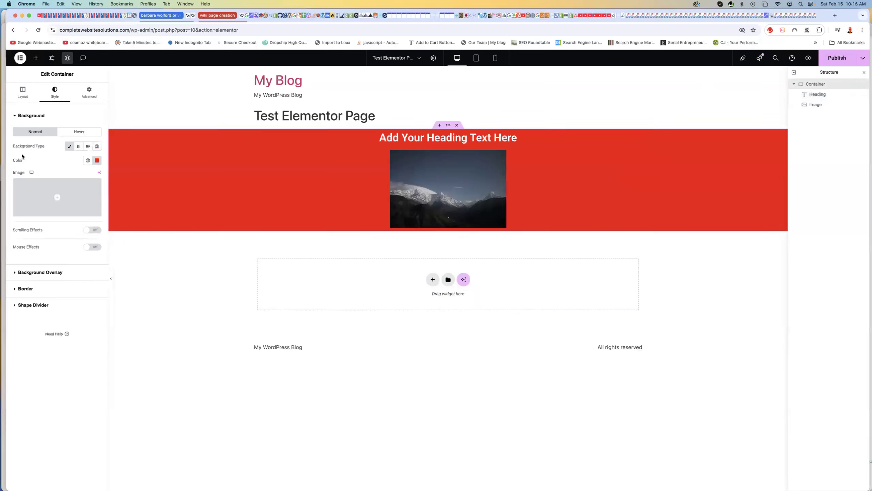
pyautogui.click(36, 58)
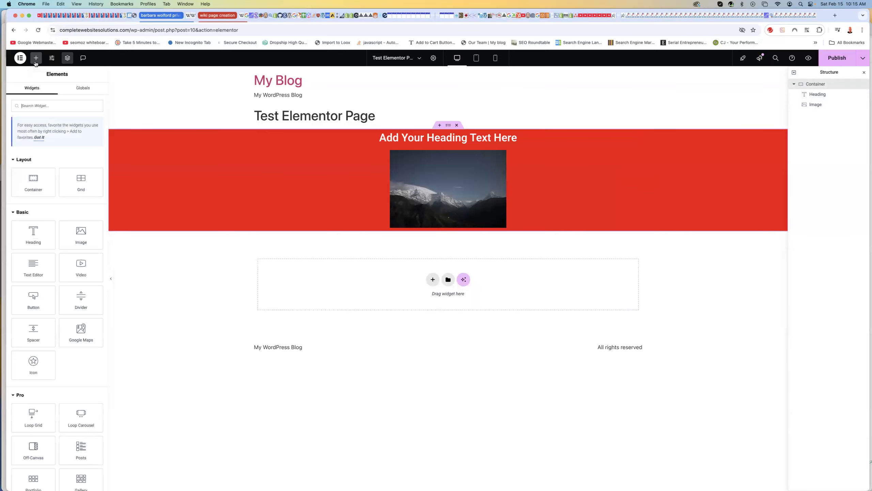
pyautogui.click(75, 170)
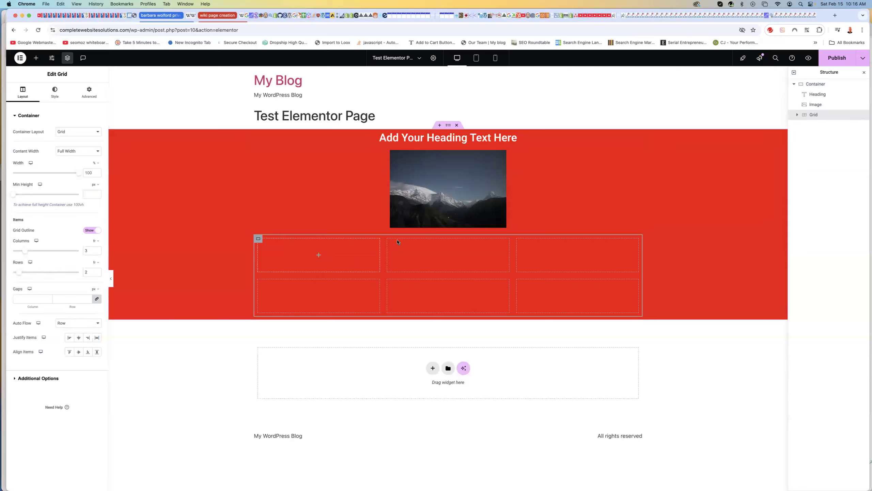
# Step: Duplicate the mountain image three times inside the red container, above the grid
pyautogui.click(451, 193)
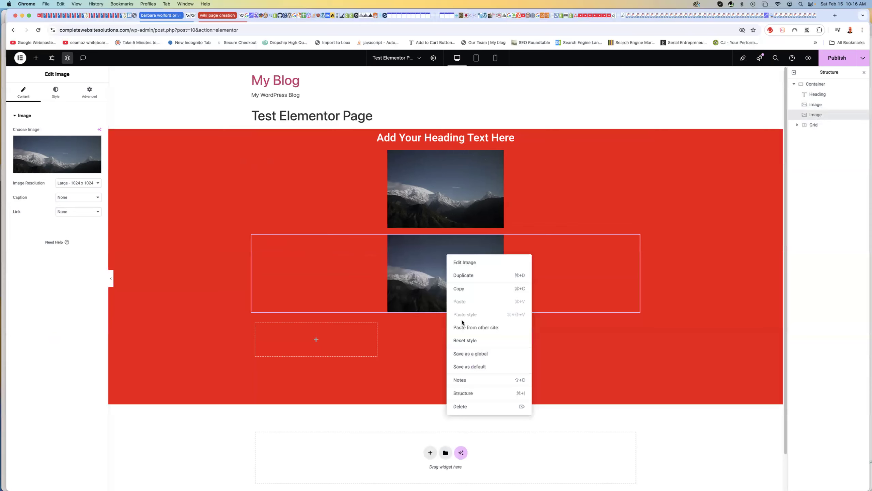
pyautogui.click(459, 275)
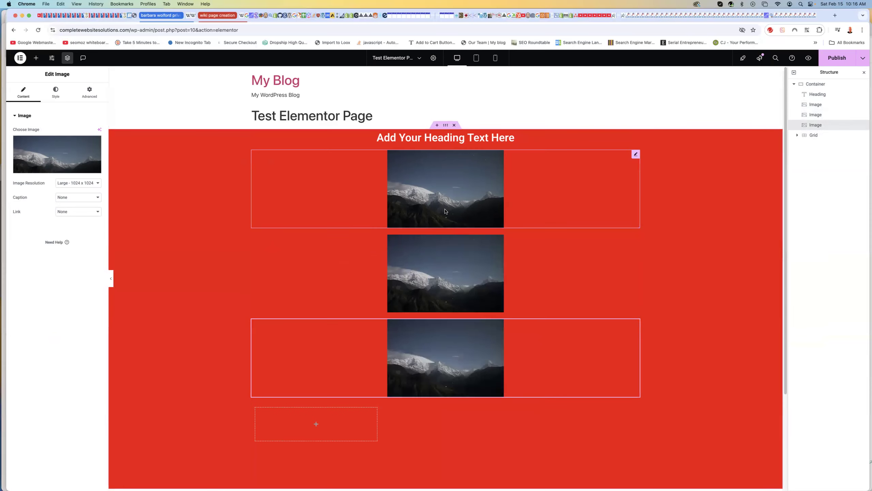
pyautogui.rightClick(823, 130)
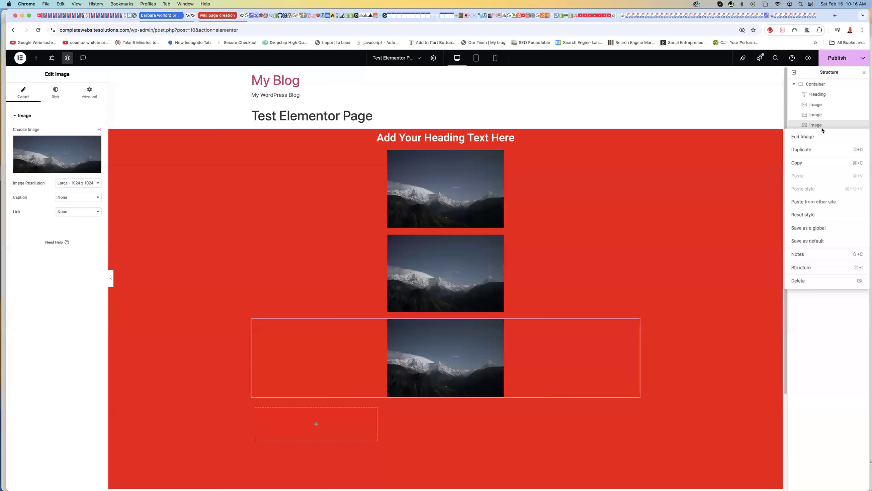
pyautogui.click(802, 149)
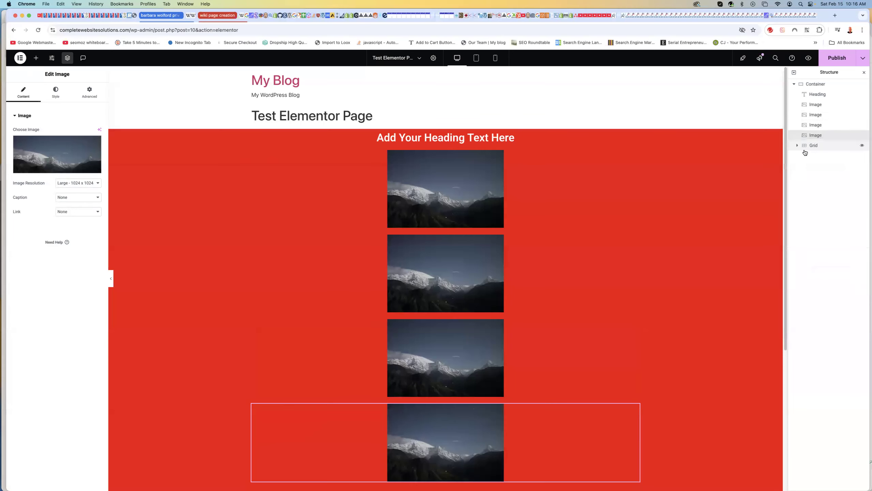
# Step: Move three of the mountain images into the three cells of the grid's first row
pyautogui.scroll(-5, 457, 240)
pyautogui.moveTo(457, 240); pyautogui.dragTo(325, 295)
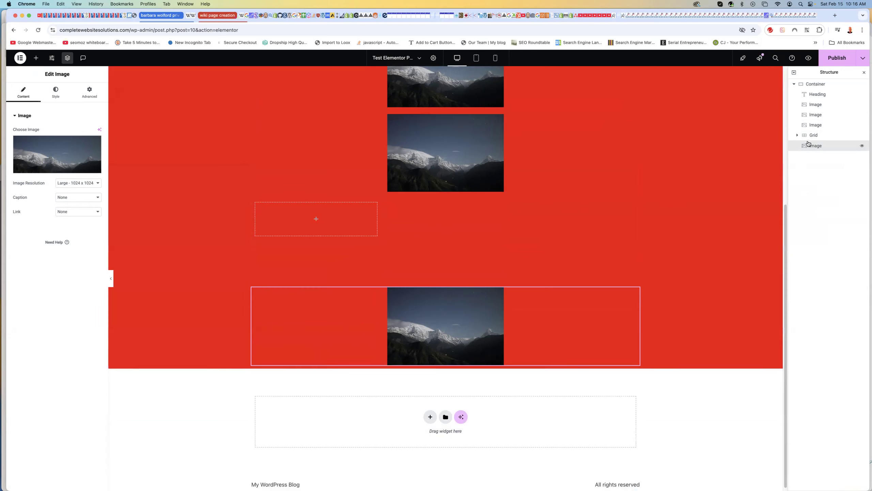
pyautogui.click(797, 135)
pyautogui.moveTo(809, 159); pyautogui.dragTo(815, 147)
pyautogui.moveTo(457, 243); pyautogui.dragTo(444, 285)
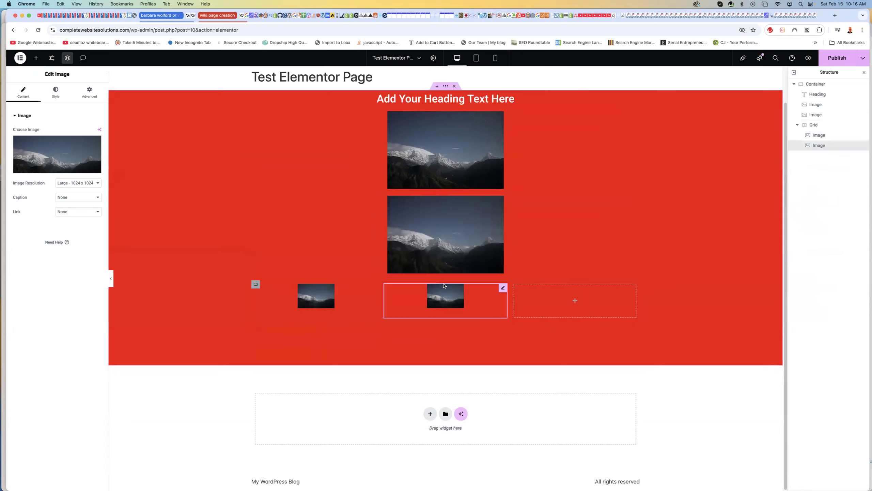
pyautogui.moveTo(451, 203); pyautogui.dragTo(560, 290)
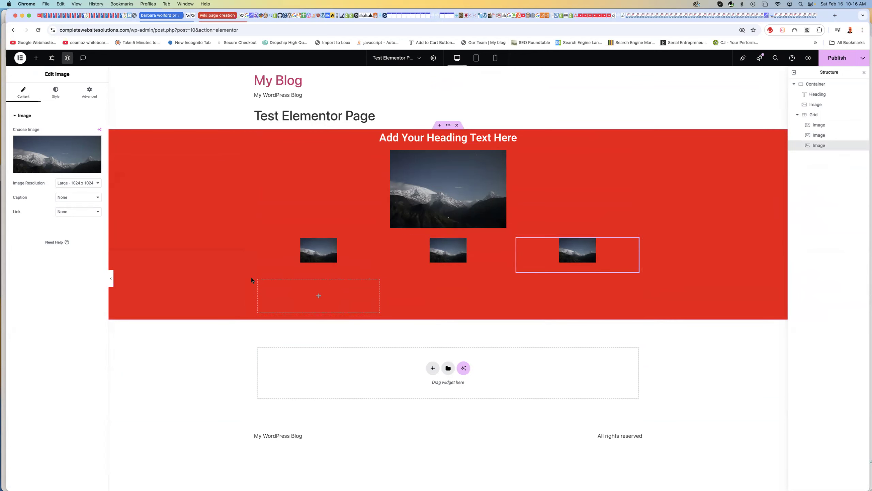
# Step: Set the width of the first grid image to 100%
pyautogui.click(816, 114)
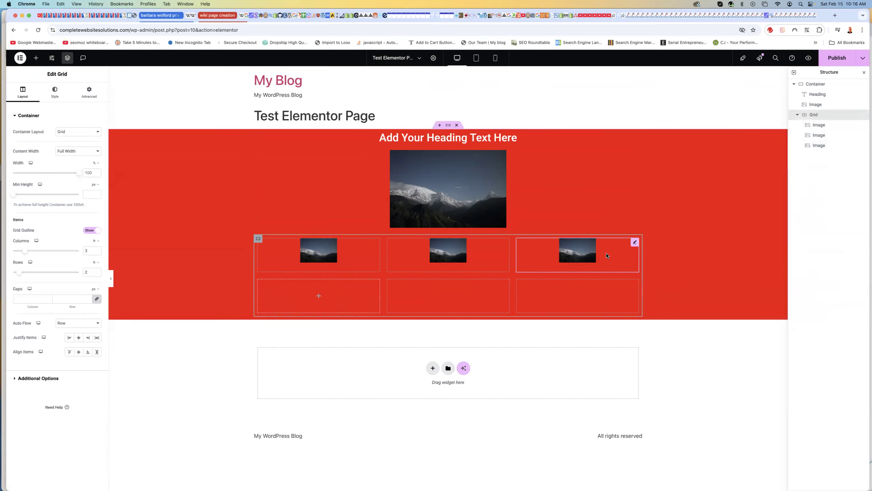
pyautogui.click(583, 254)
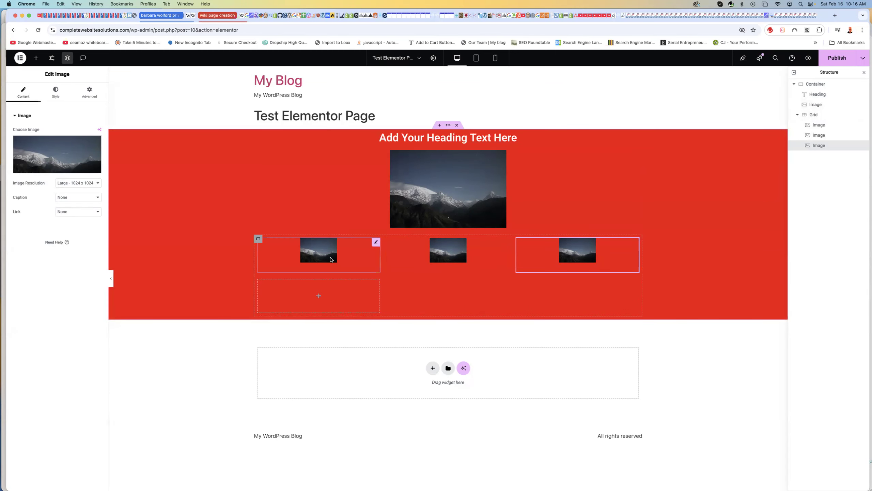
pyautogui.click(821, 125)
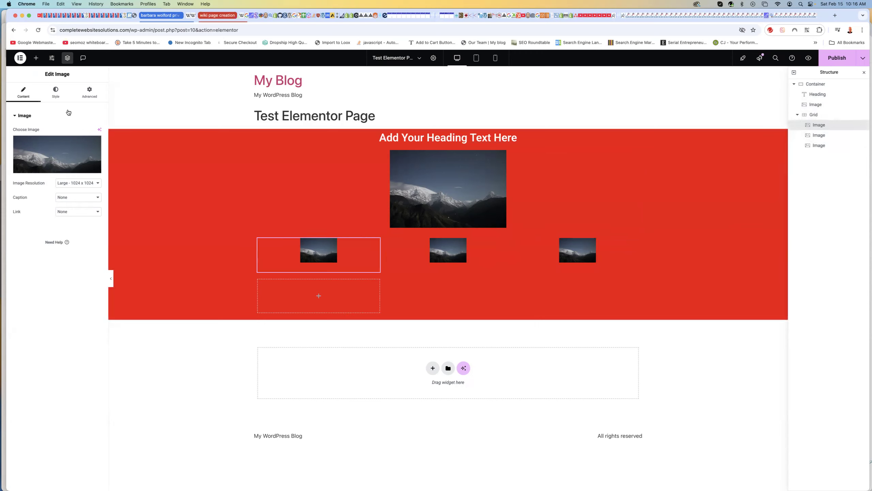
pyautogui.click(56, 92)
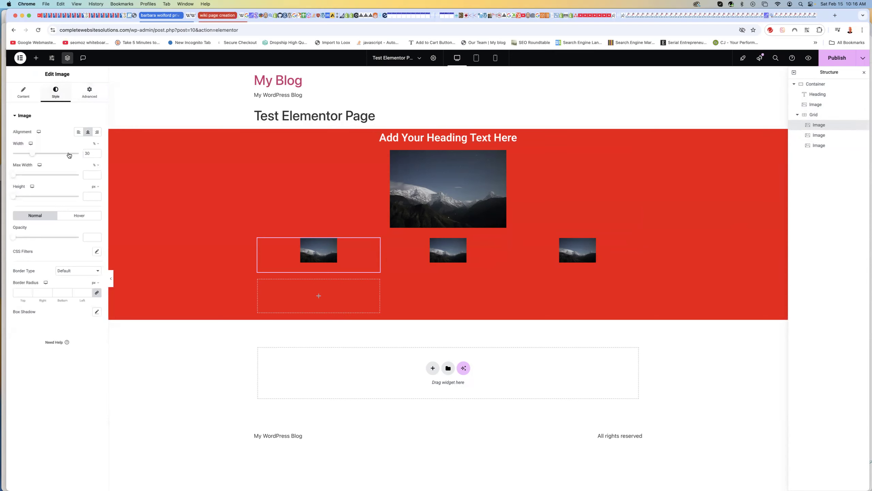
pyautogui.doubleClick(87, 153)
pyautogui.write('100')
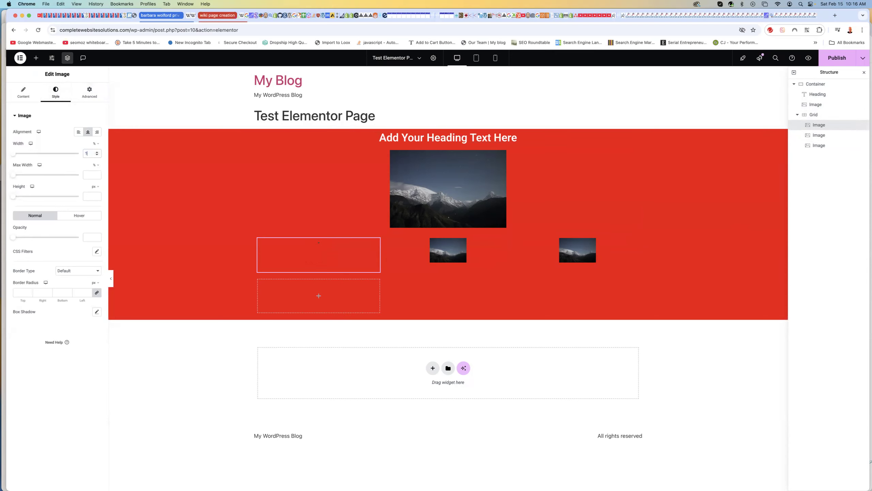
# Step: Set the width of the second and third grid images to 100% each
pyautogui.click(441, 251)
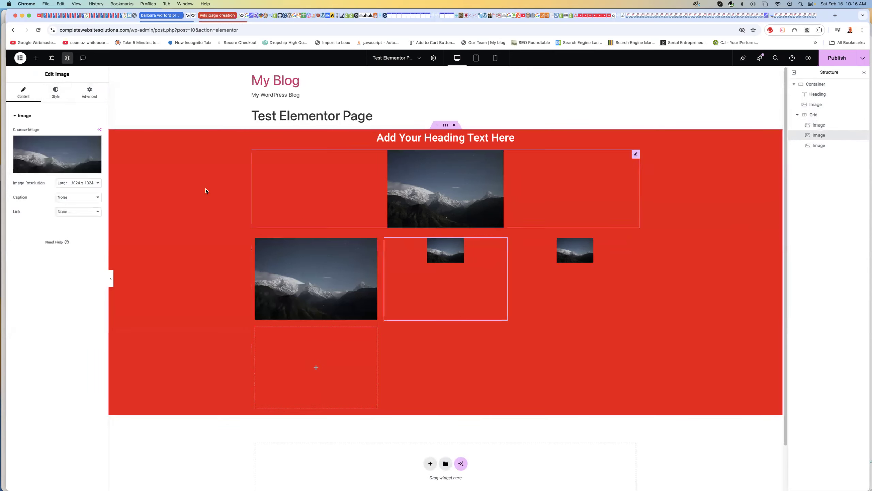
pyautogui.click(55, 93)
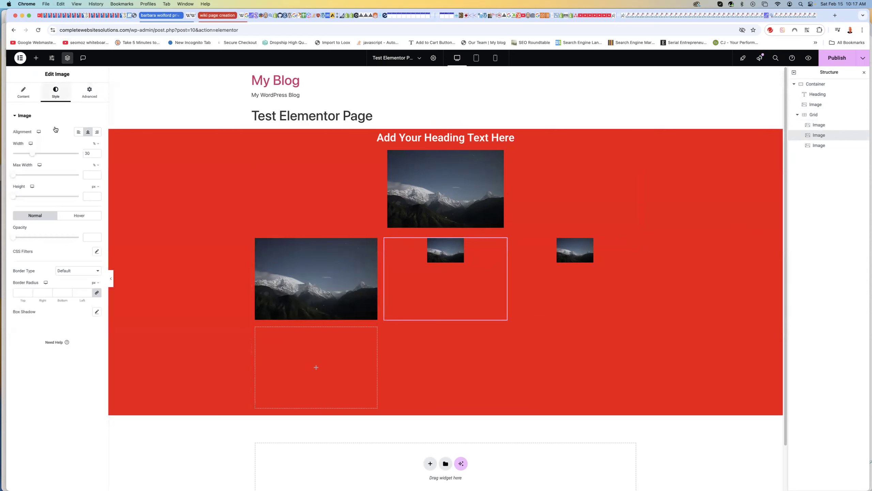
pyautogui.doubleClick(87, 154)
pyautogui.write('100')
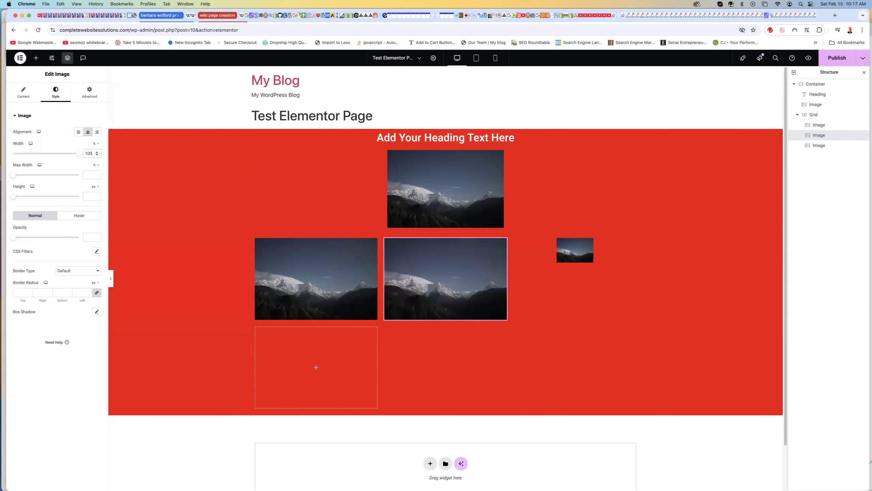
pyautogui.click(601, 254)
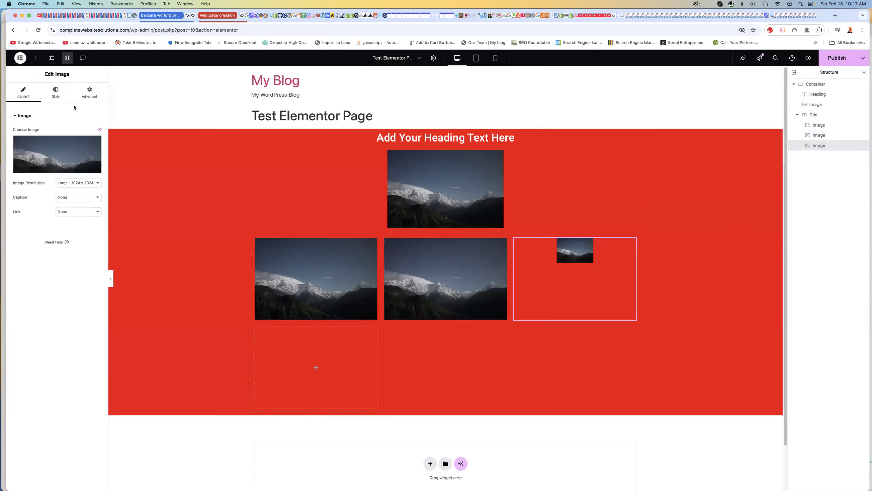
pyautogui.click(55, 92)
pyautogui.doubleClick(87, 154)
pyautogui.write('100')
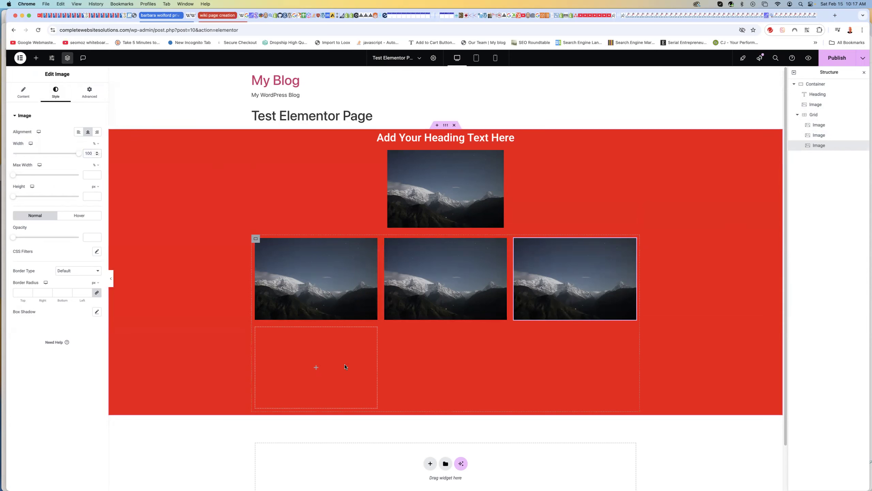
# Step: Set the grid's content width to Boxed and toggle the grid outline off and back on
pyautogui.click(822, 116)
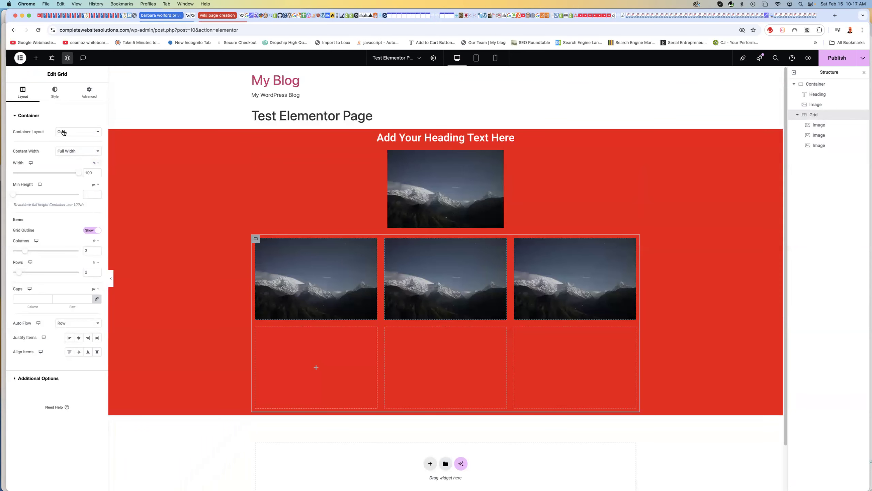
pyautogui.click(63, 154)
pyautogui.click(67, 144)
pyautogui.click(90, 232)
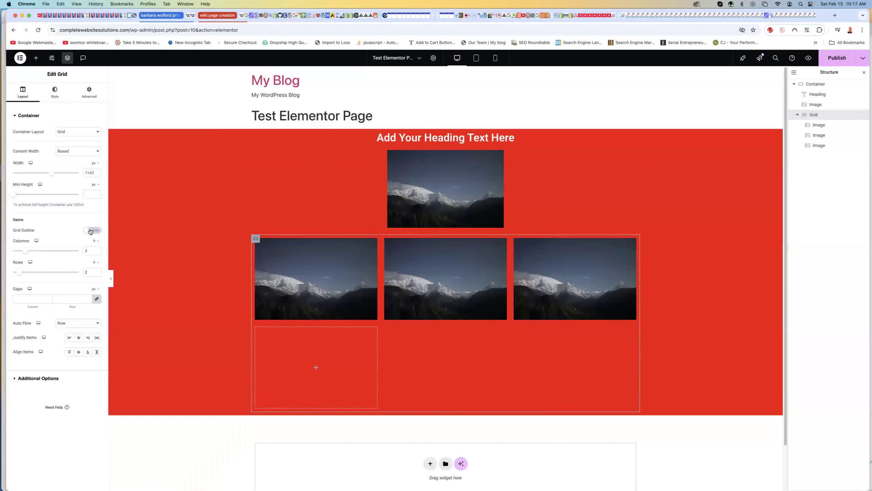
pyautogui.click(90, 232)
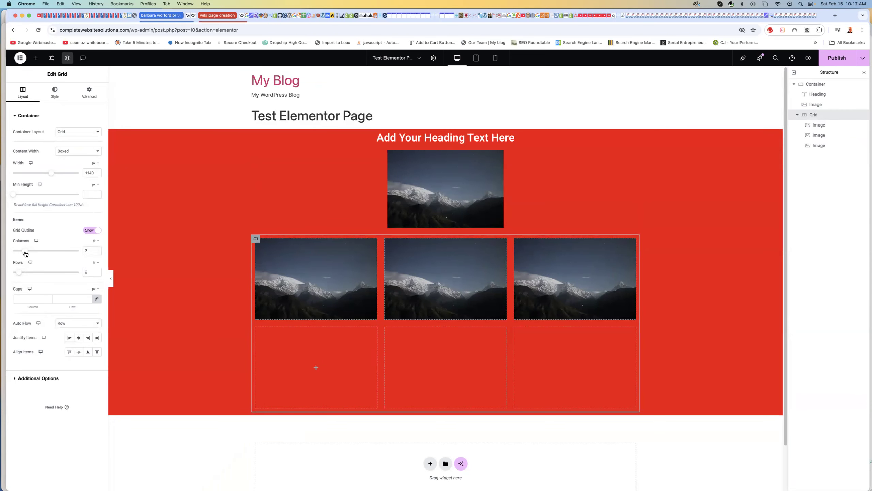
# Step: Set the grid to 6 columns and duplicate the last grid image three times to fill the first row
pyautogui.moveTo(26, 253); pyautogui.dragTo(43, 257)
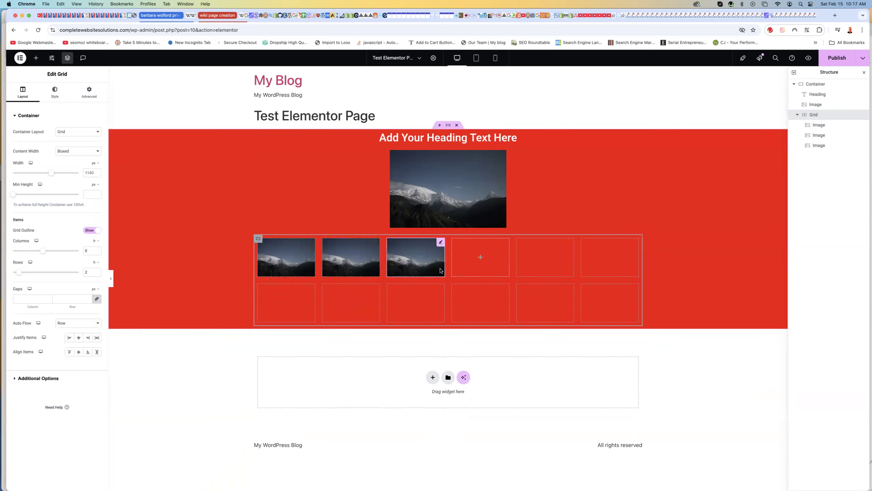
pyautogui.click(824, 149)
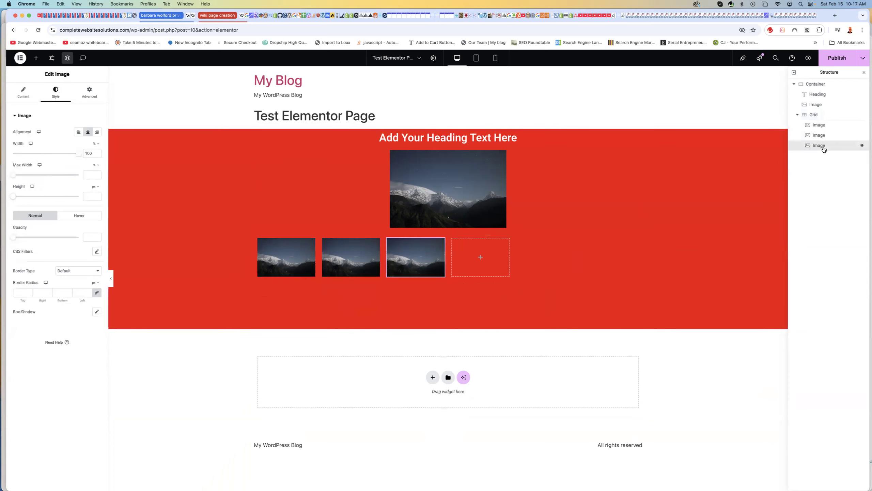
pyautogui.rightClick(824, 150)
pyautogui.click(821, 161)
pyautogui.rightClick(823, 158)
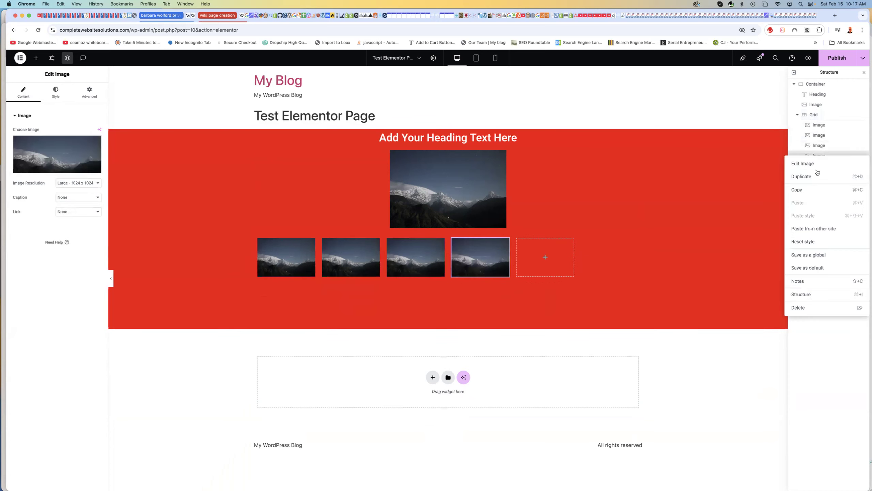
pyautogui.click(813, 177)
pyautogui.rightClick(823, 166)
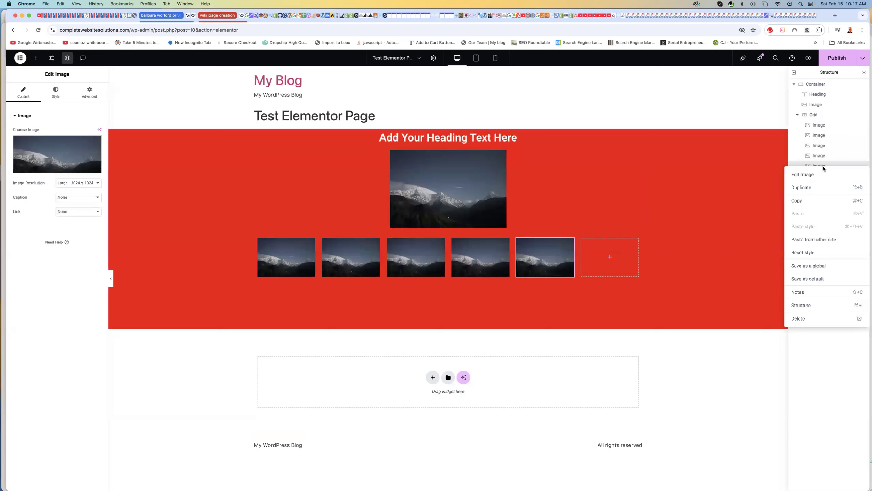
pyautogui.click(814, 187)
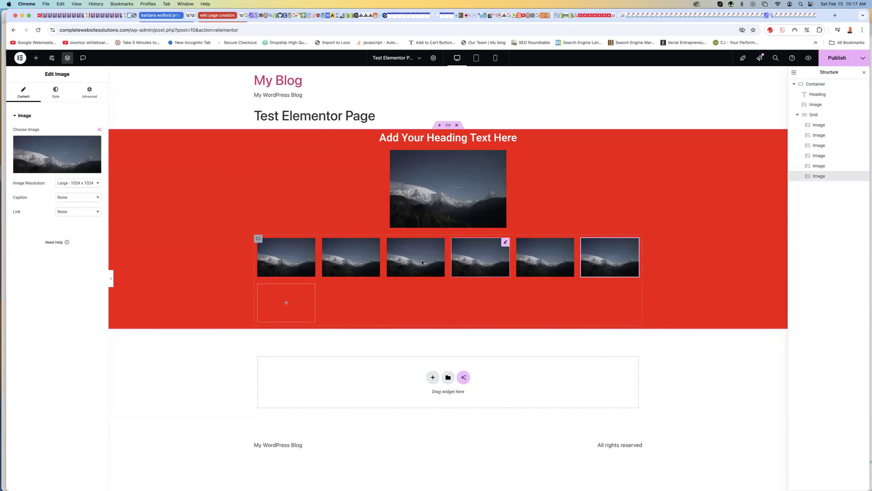
# Step: Try the grid with 3 and 4 columns and return it to 6 columns
pyautogui.click(818, 115)
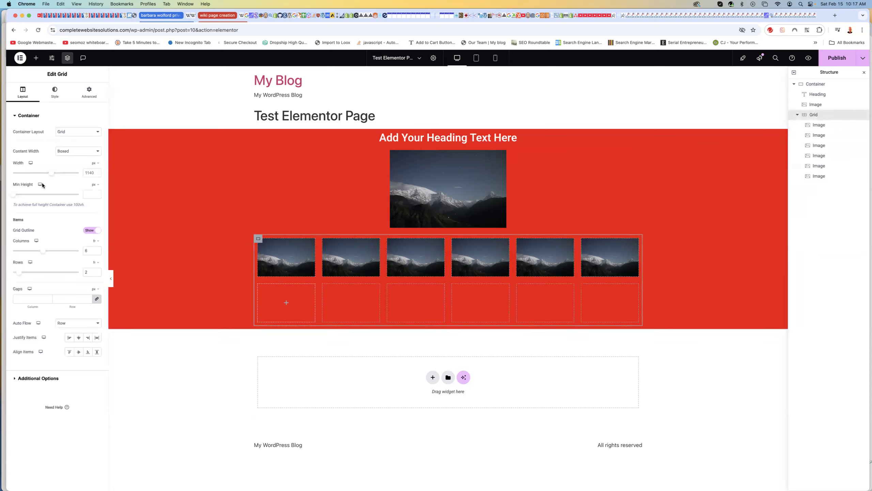
pyautogui.click(97, 253)
pyautogui.click(97, 253)
pyautogui.click(97, 253)
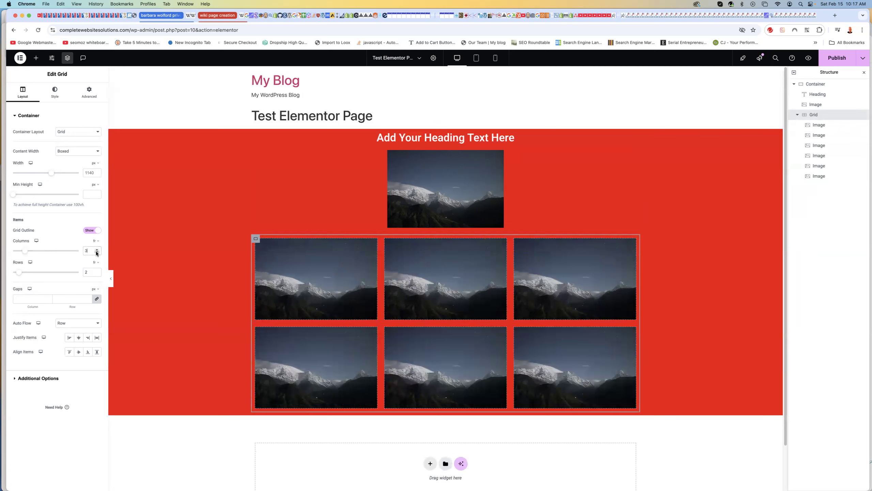
pyautogui.click(96, 249)
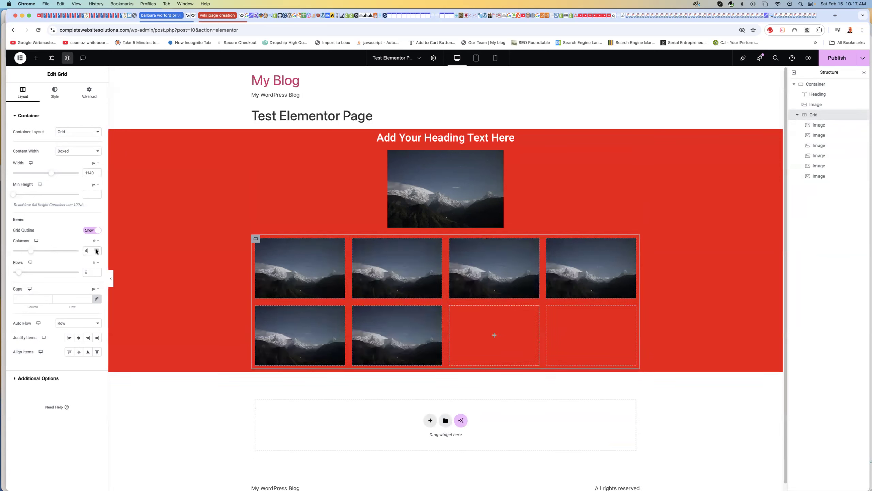
pyautogui.click(96, 249)
pyautogui.click(97, 248)
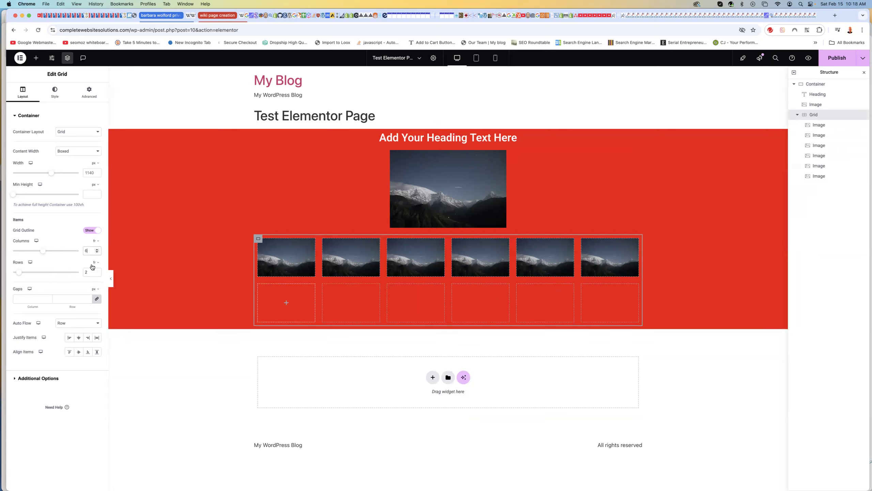
# Step: Reduce the grid to 2 columns
pyautogui.click(97, 253)
pyautogui.click(97, 252)
pyautogui.click(98, 253)
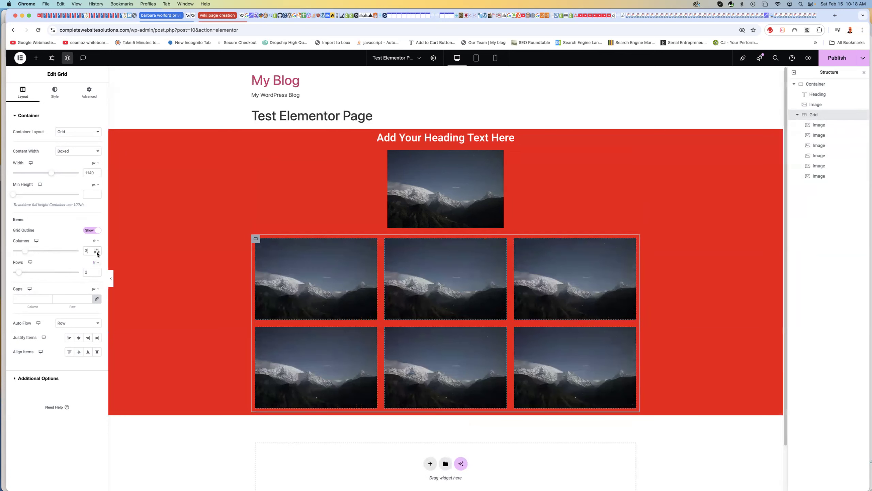
pyautogui.click(97, 253)
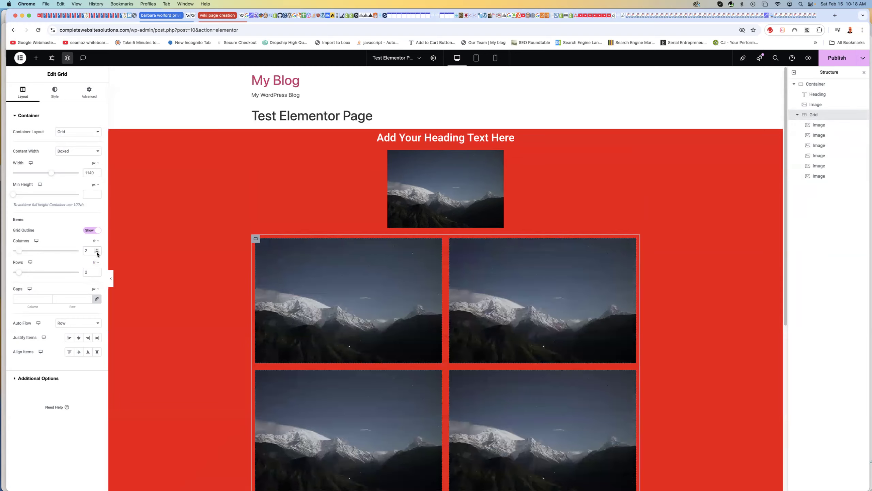
# Step: Try the grid with 4 rows, and set it to 3 rows
pyautogui.scroll(-5, 264, 251)
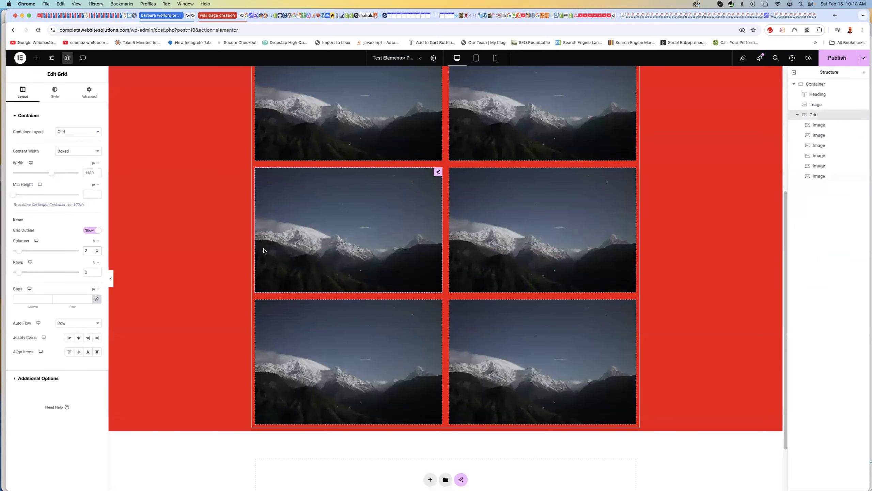
pyautogui.moveTo(19, 272); pyautogui.dragTo(31, 273)
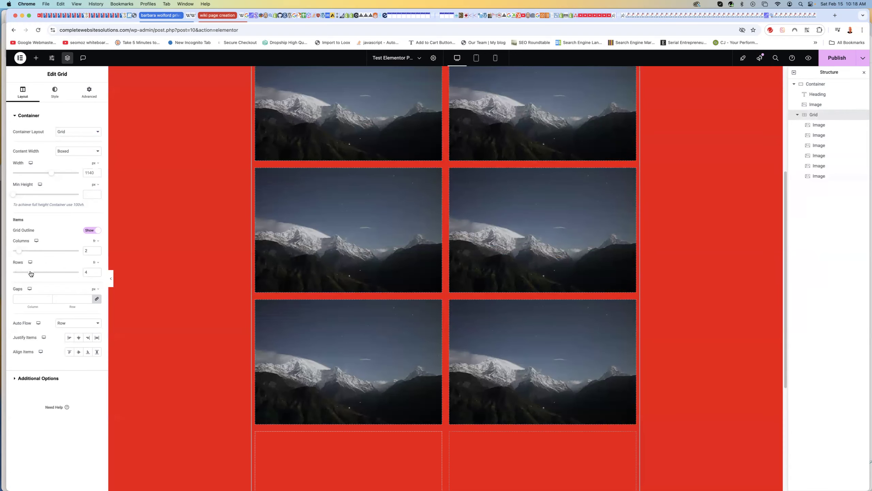
pyautogui.scroll(-5, 354, 309)
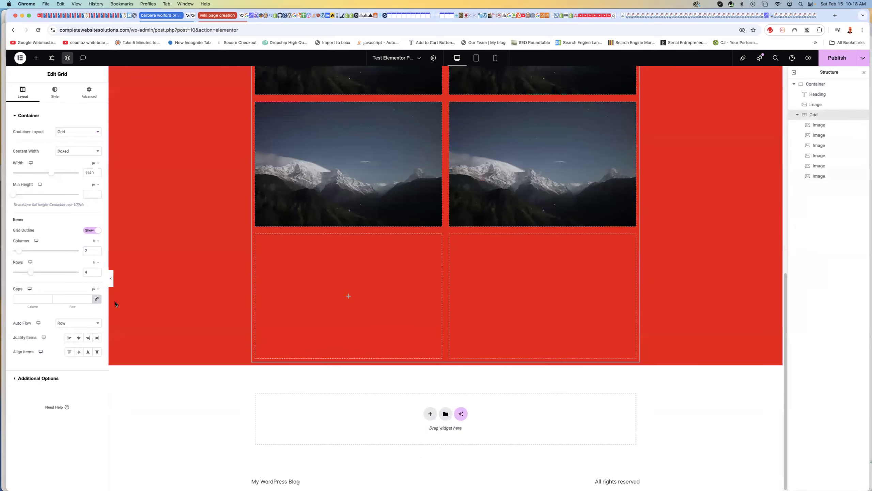
pyautogui.moveTo(30, 275); pyautogui.dragTo(25, 274)
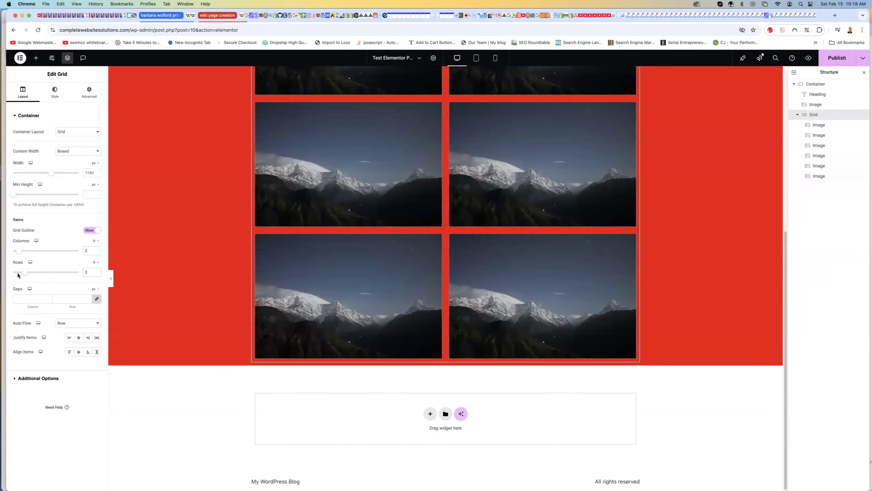
# Step: Set the image grid's column and row gaps to 10 px
pyautogui.click(30, 298)
pyautogui.write('10')
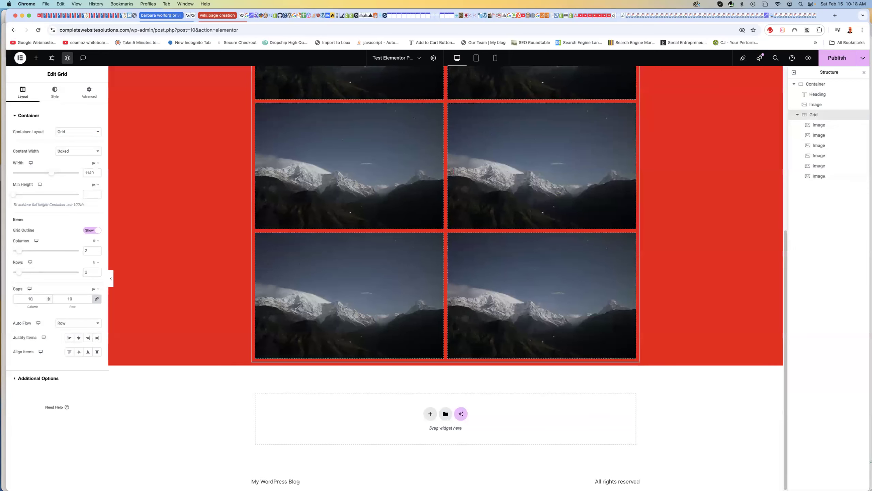
pyautogui.press('BackSpace')
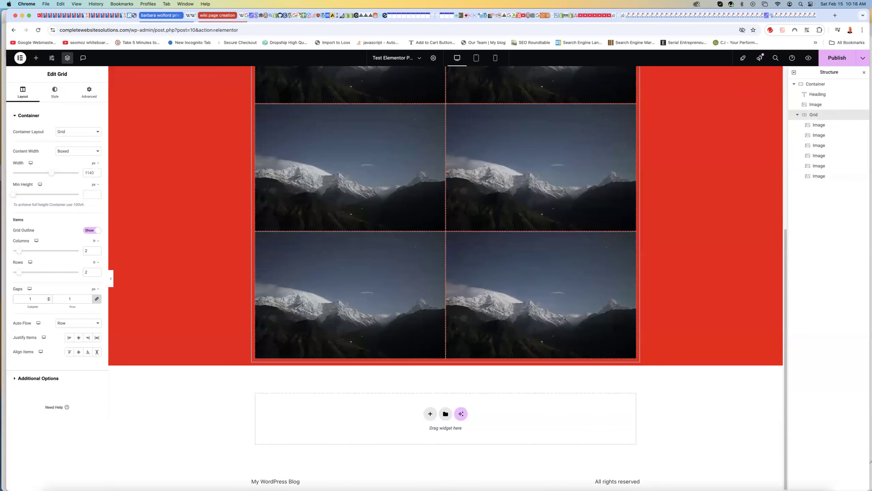
pyautogui.write('0')
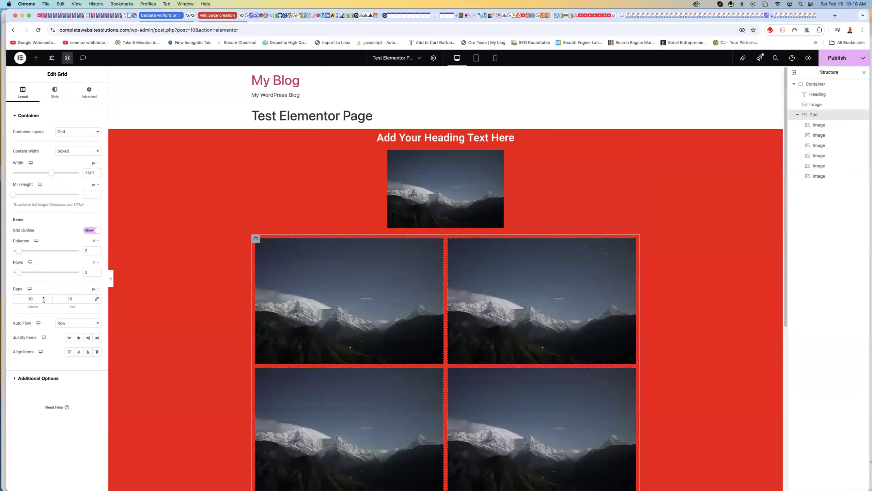
# Step: Try a row gap of 0 independently of the column gap, and return the row gap to 10 px
pyautogui.press('super+a')
pyautogui.write('0')
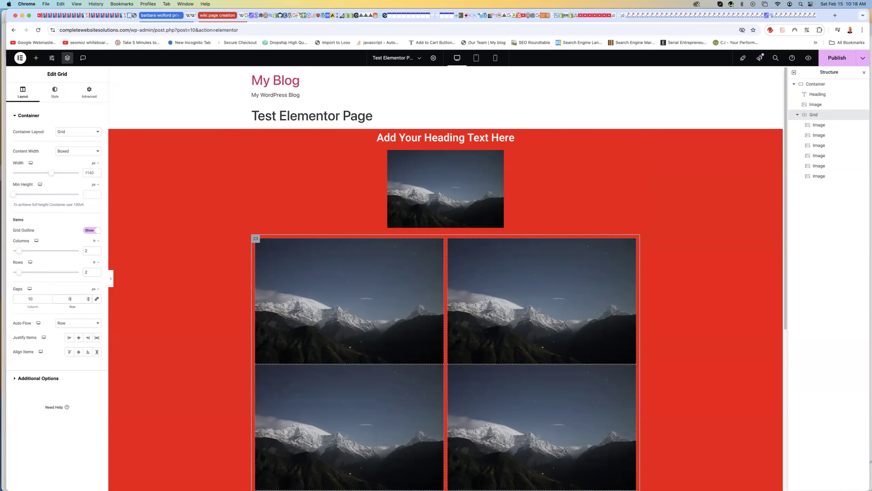
pyautogui.write('10')
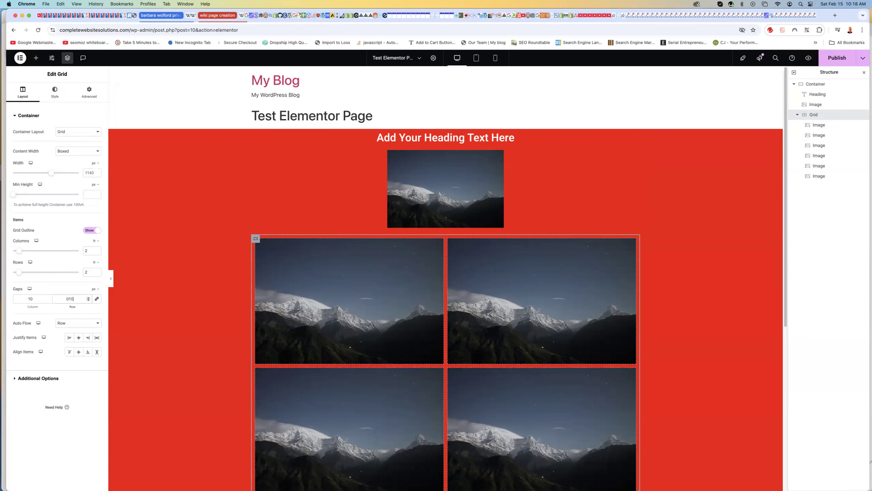
pyautogui.press('BackSpace')
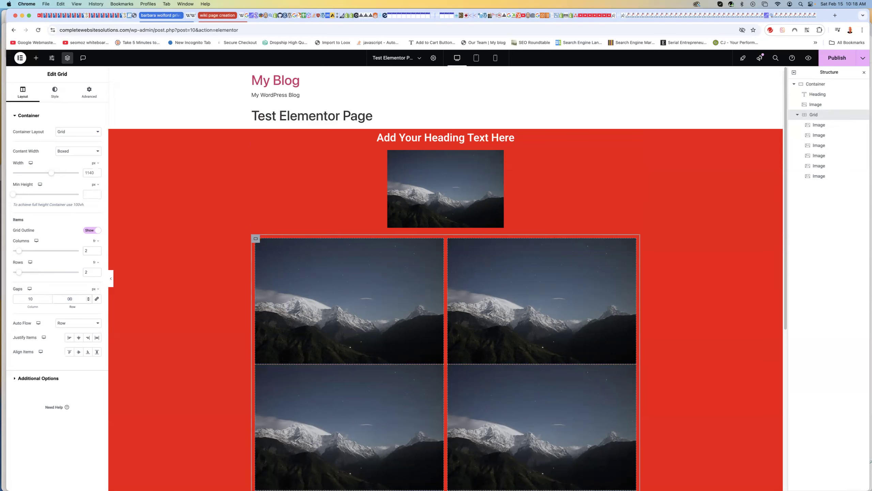
pyautogui.write('1')
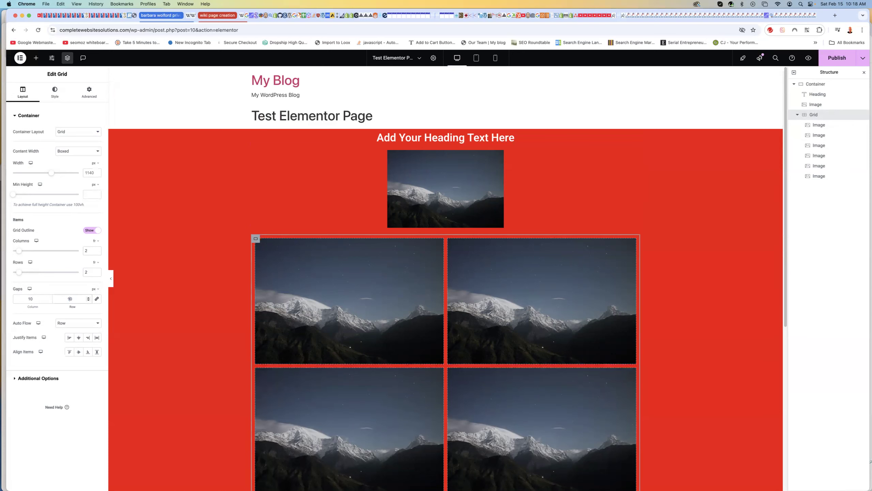
# Step: Try the grid's Auto Flow set to Column, and return it to Row
pyautogui.click(97, 324)
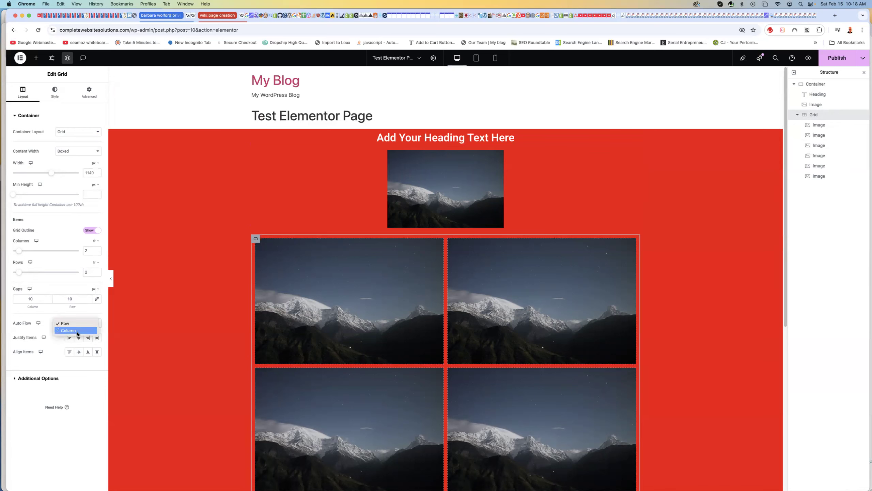
pyautogui.click(77, 330)
pyautogui.scroll(-4, 443, 303)
pyautogui.scroll(-6, 443, 304)
pyautogui.click(73, 323)
pyautogui.click(73, 316)
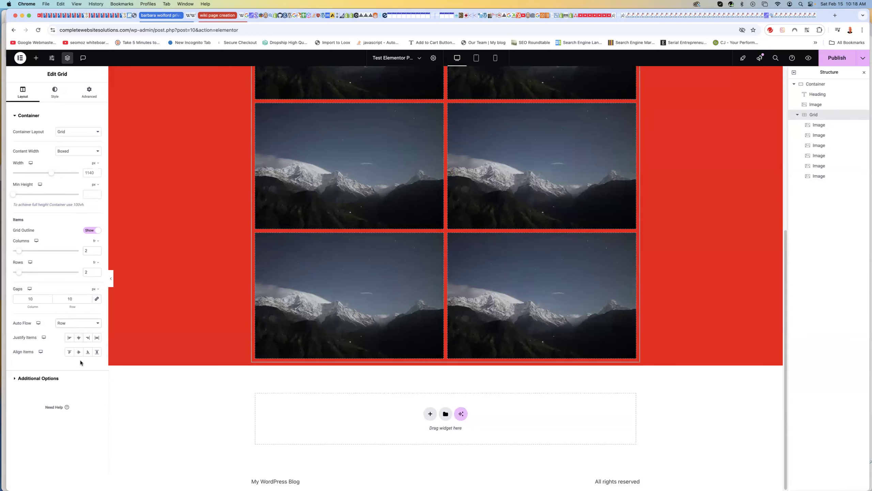
# Step: Check the grid's additional options and set the grid to 6 columns
pyautogui.click(32, 377)
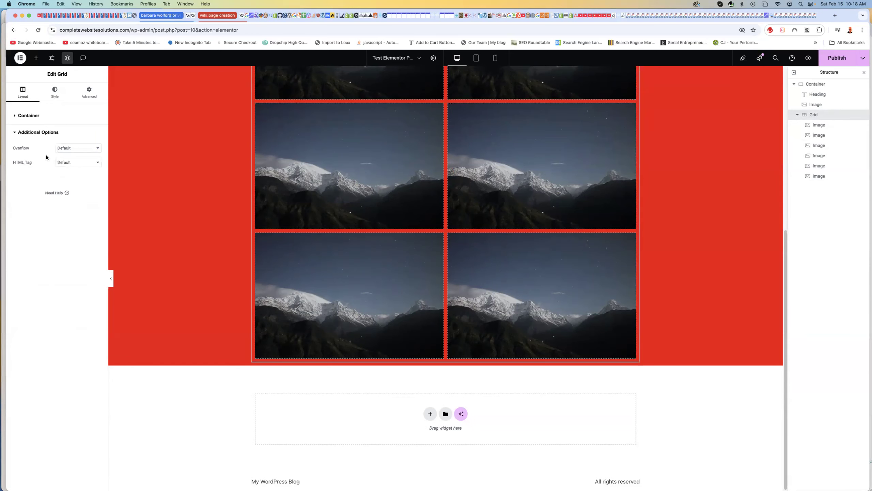
pyautogui.click(16, 131)
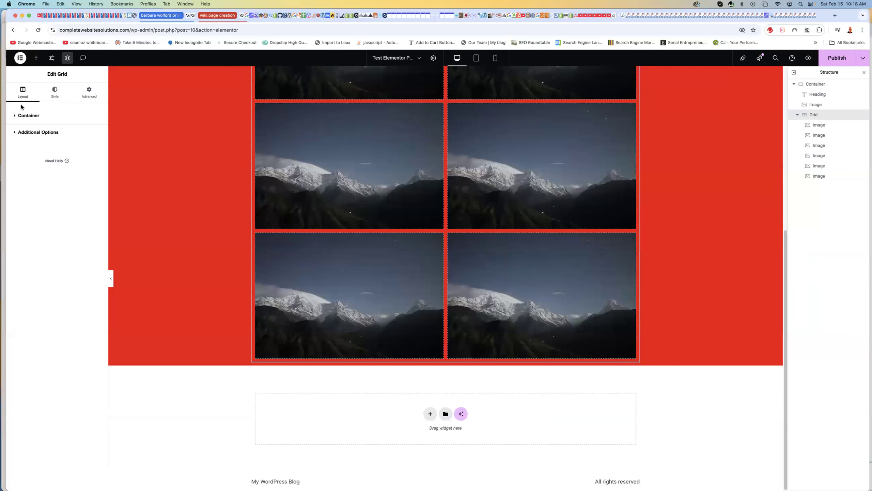
pyautogui.click(26, 116)
pyautogui.scroll(4, 376, 320)
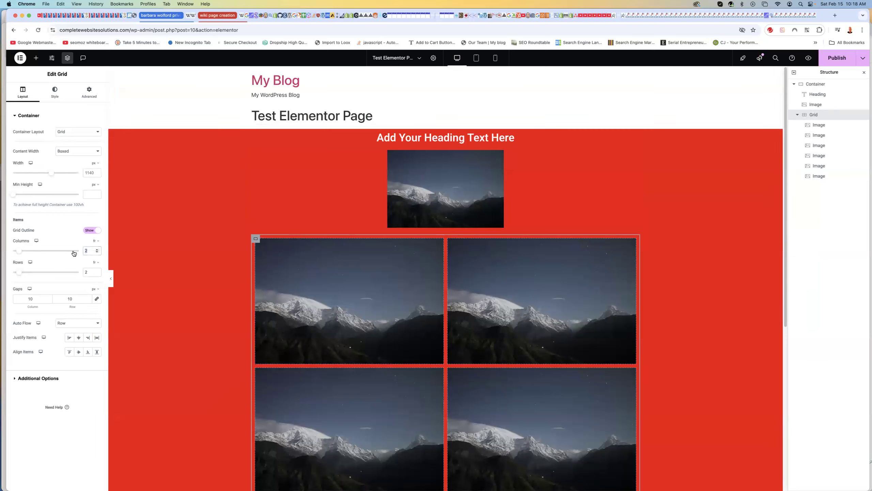
pyautogui.write('6')
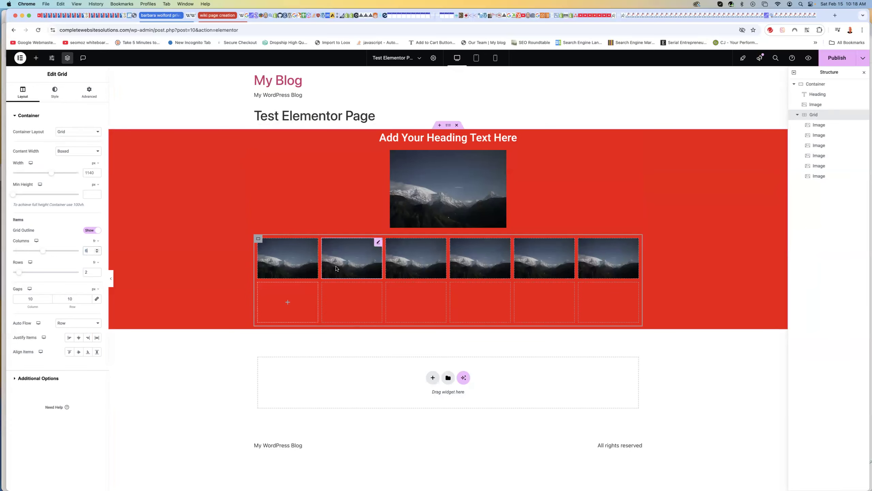
# Step: Duplicate the whole red container that holds the heading, the image and the grid
pyautogui.click(561, 193)
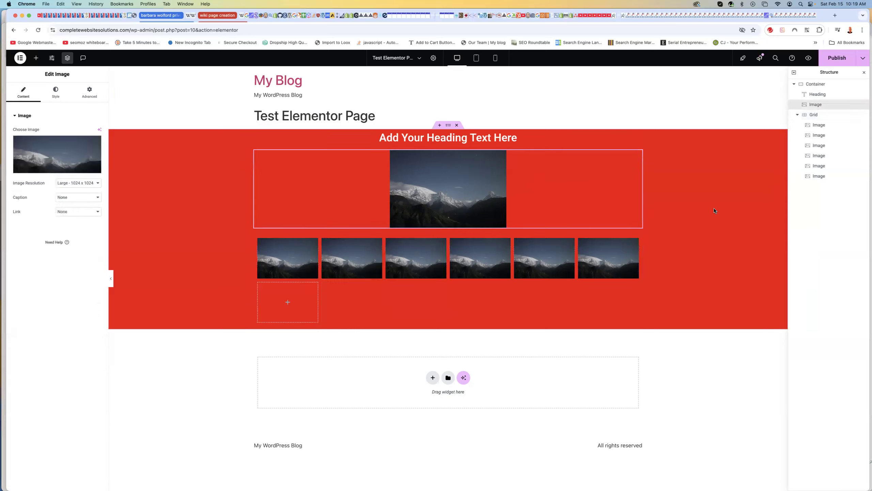
pyautogui.click(828, 83)
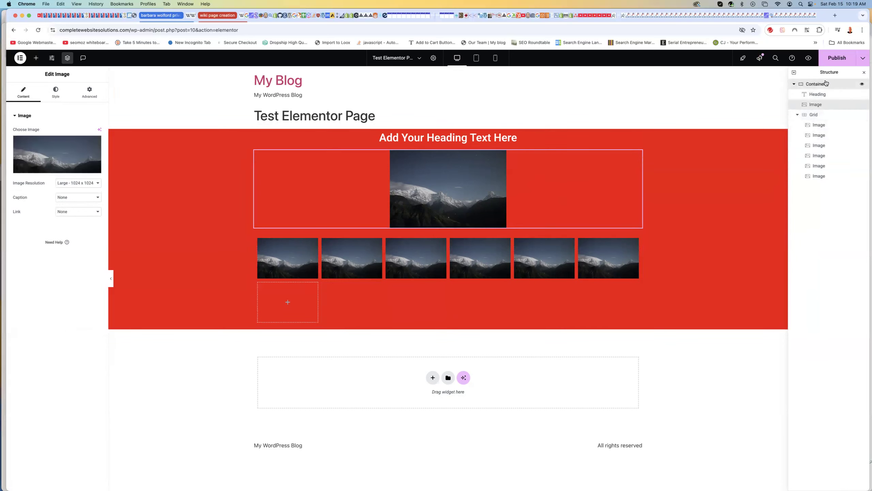
pyautogui.rightClick(827, 84)
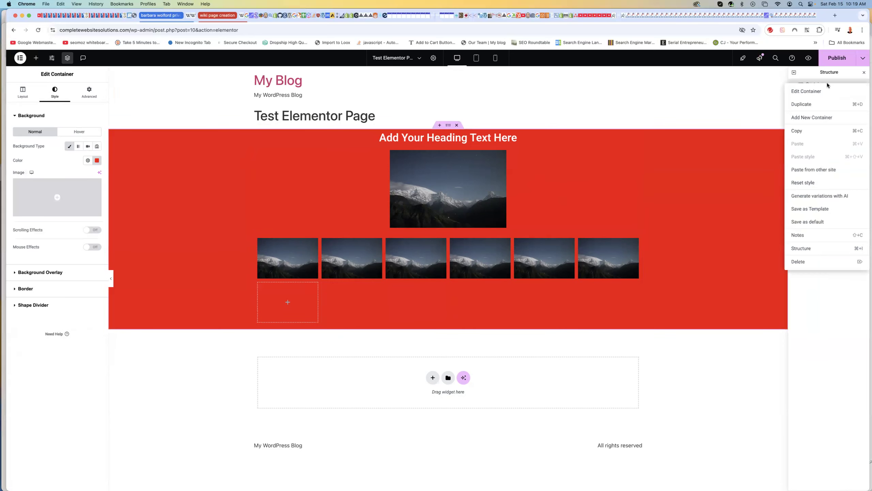
pyautogui.click(816, 104)
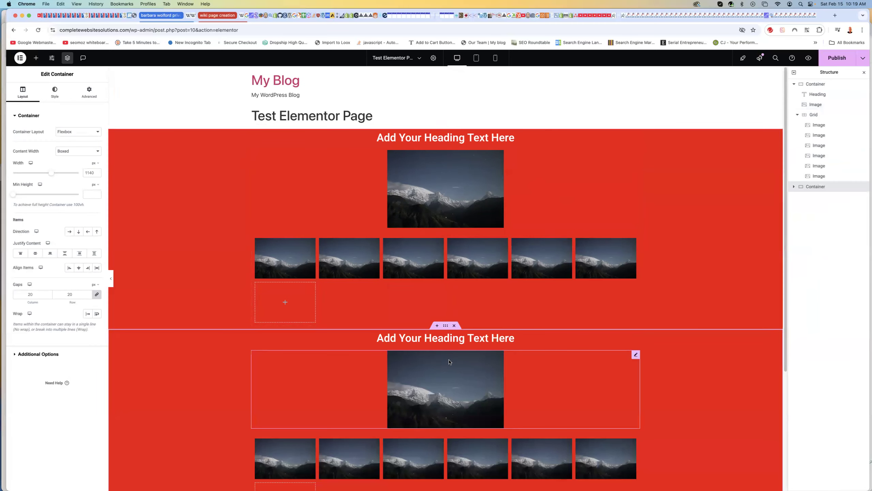
# Step: Delete the image grid and the heading from the duplicated container, keeping only its single image
pyautogui.scroll(-2, 611, 360)
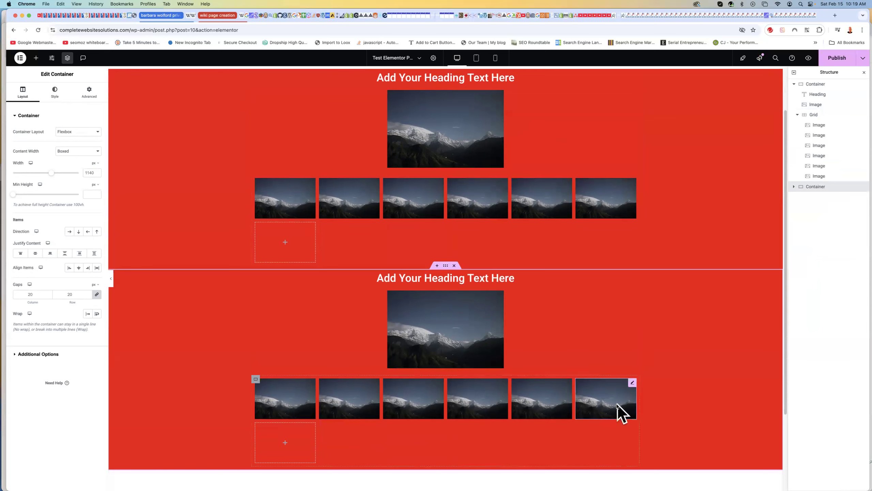
pyautogui.click(606, 407)
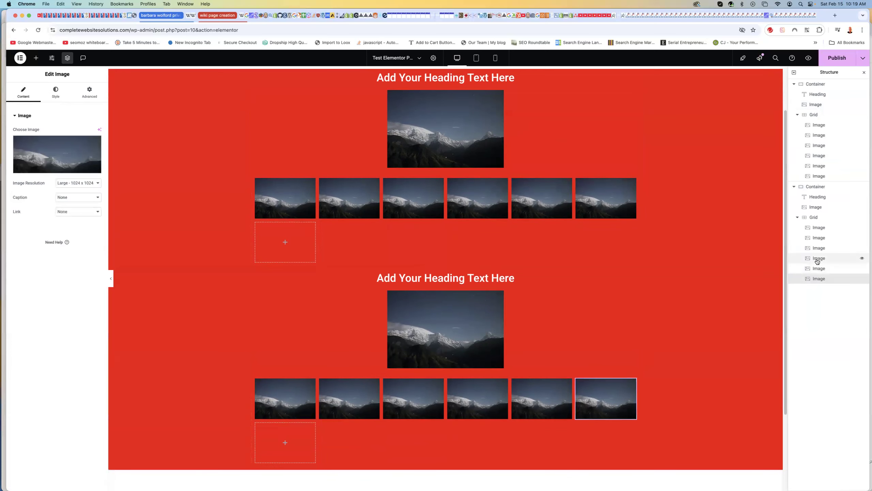
pyautogui.rightClick(816, 217)
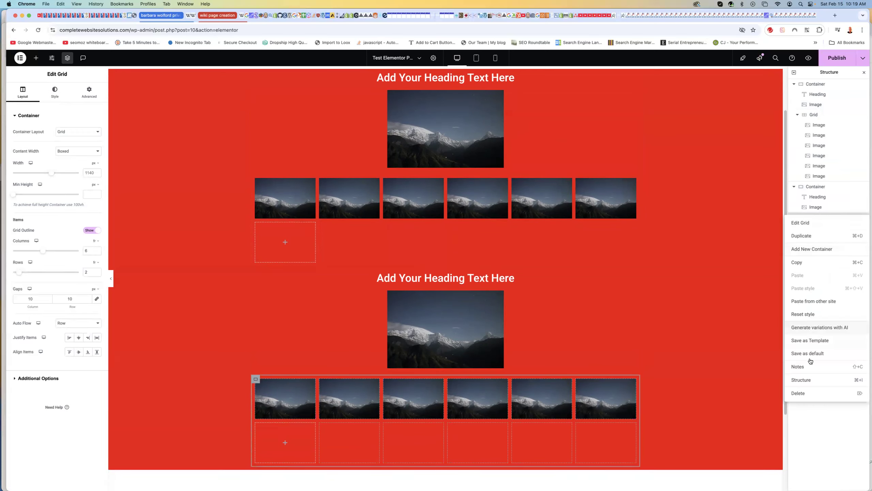
pyautogui.click(798, 392)
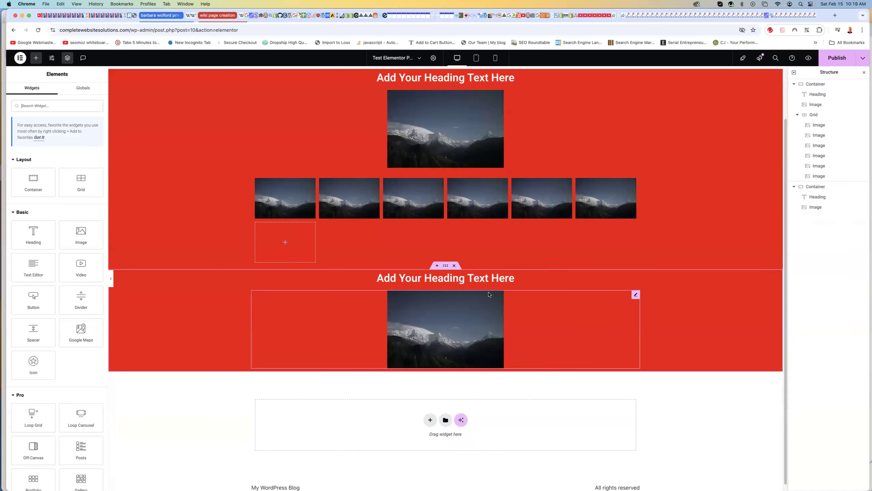
pyautogui.rightClick(504, 278)
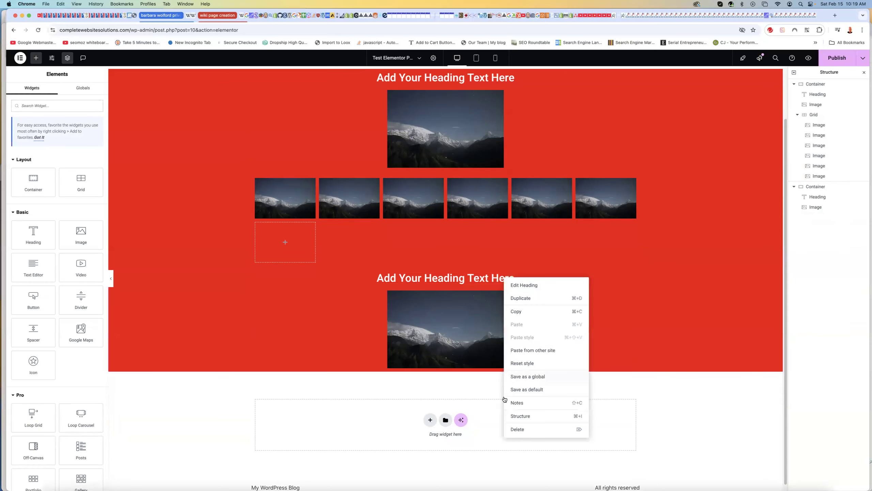
pyautogui.click(520, 431)
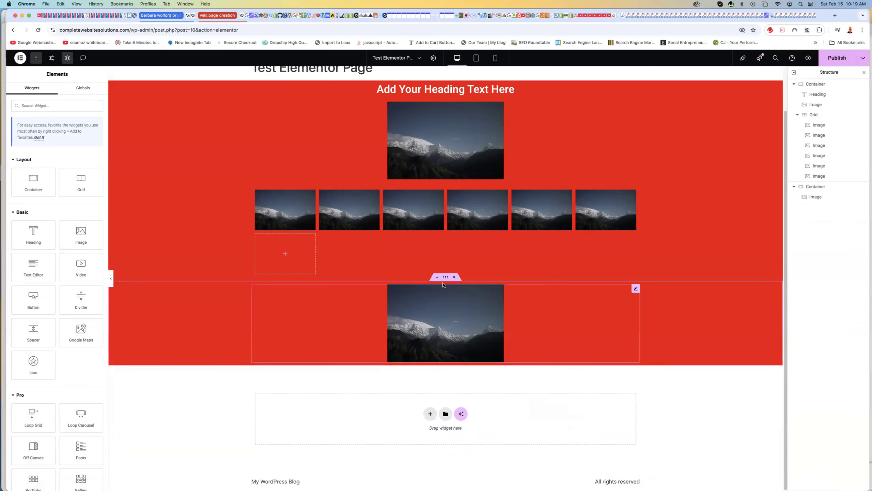
pyautogui.moveTo(445, 278)
pyautogui.mouseDown()
pyautogui.moveTo(447, 245)
pyautogui.moveTo(440, 270)
pyautogui.mouseUp()
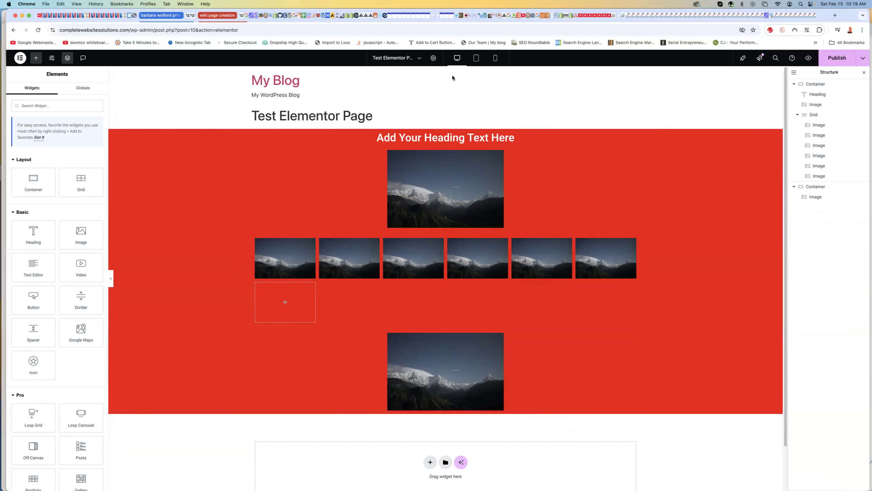
# Step: Preview the page at tablet and mobile sizes and examine how the image grid stacks on mobile
pyautogui.click(477, 61)
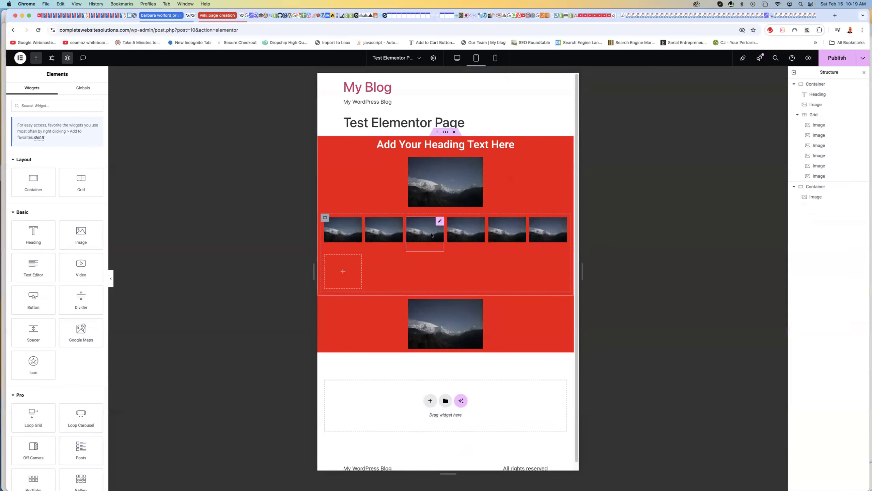
pyautogui.click(495, 58)
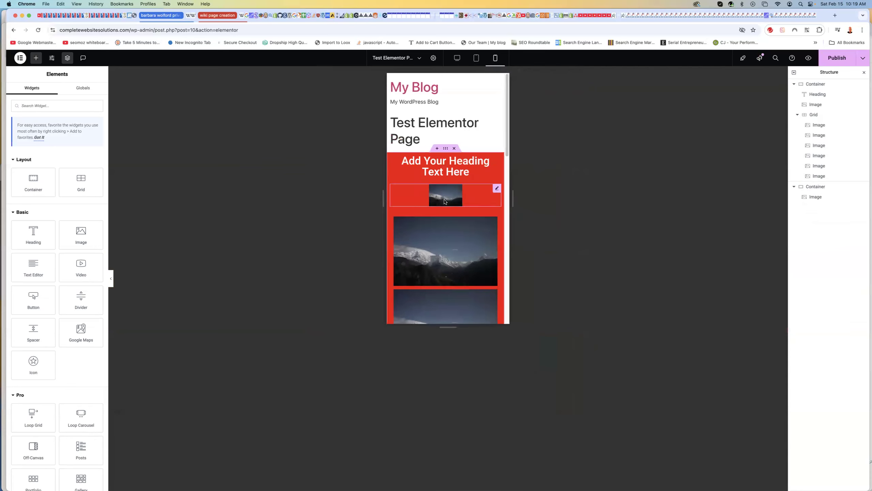
pyautogui.scroll(-5, 445, 202)
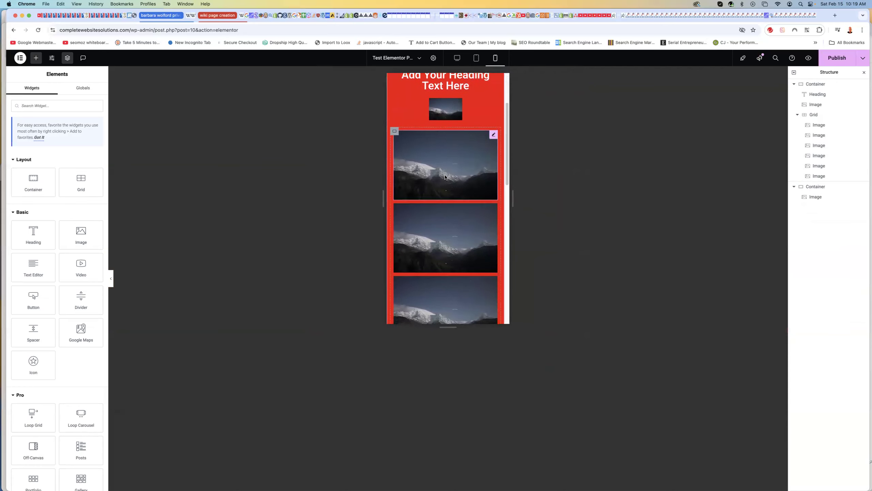
pyautogui.scroll(-5, 440, 207)
pyautogui.scroll(-8, 439, 215)
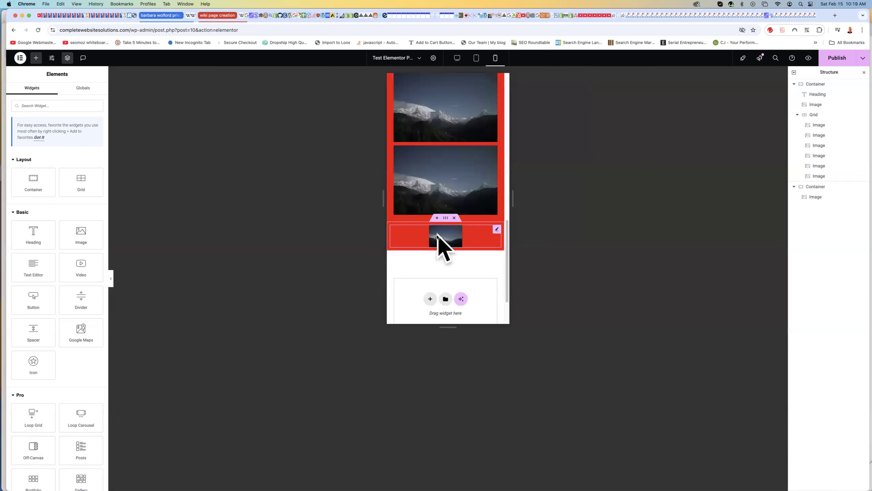
# Step: Set the first container's image grid to 3 columns for the tablet portrait size only
pyautogui.click(475, 57)
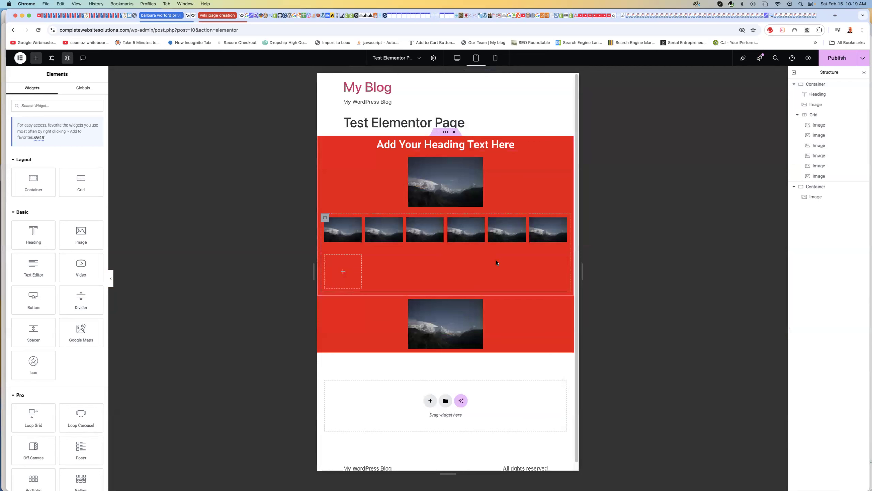
pyautogui.click(814, 115)
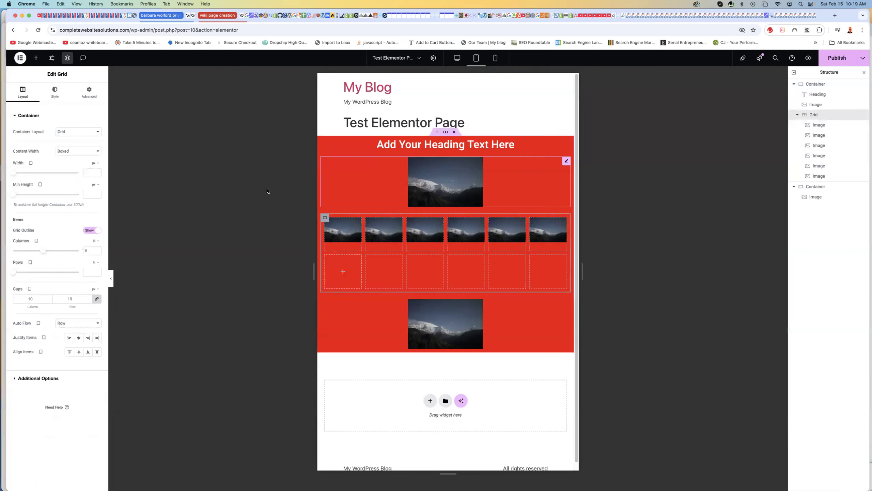
pyautogui.click(36, 241)
pyautogui.click(36, 241)
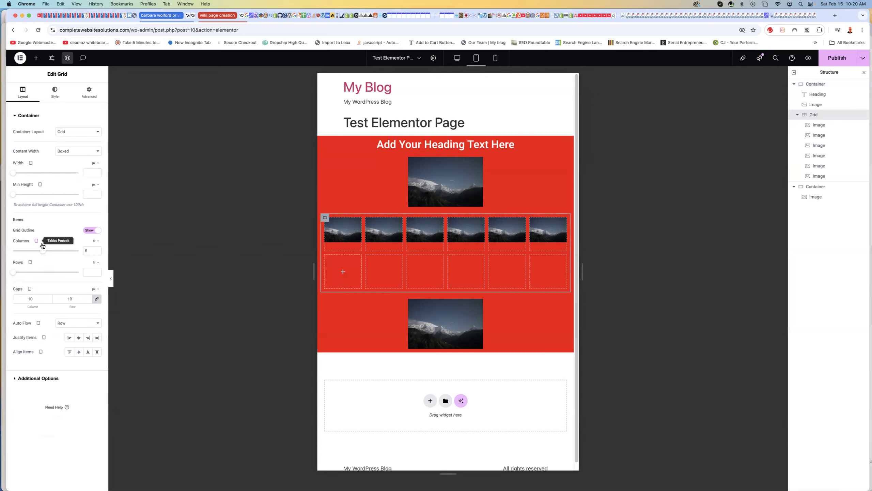
pyautogui.doubleClick(86, 251)
pyautogui.write('3')
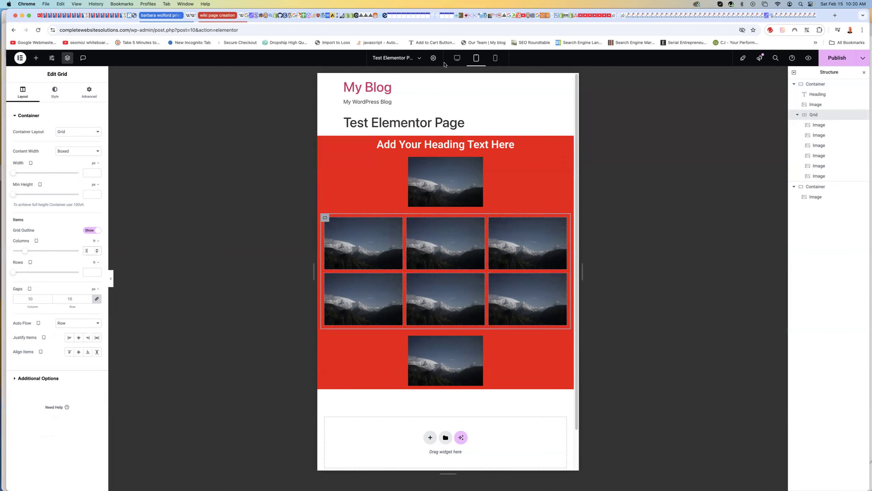
# Step: Compare the grid's layout in the desktop, tablet and mobile previews
pyautogui.click(460, 60)
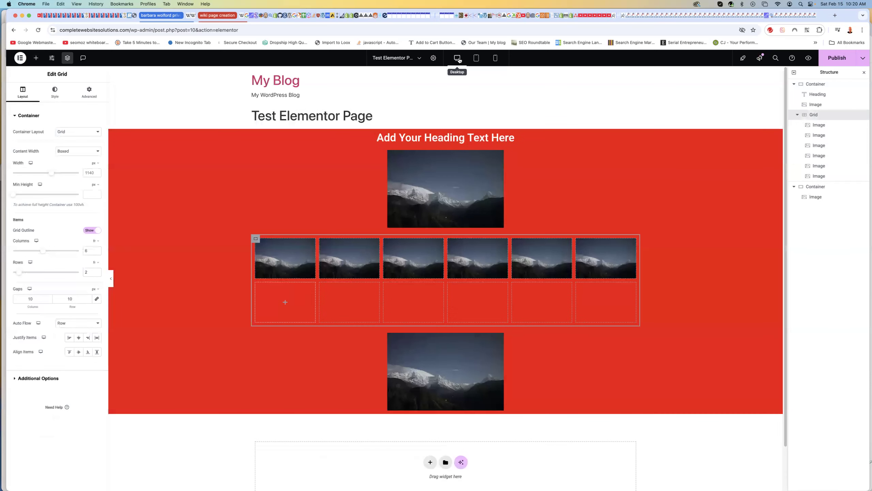
pyautogui.click(474, 59)
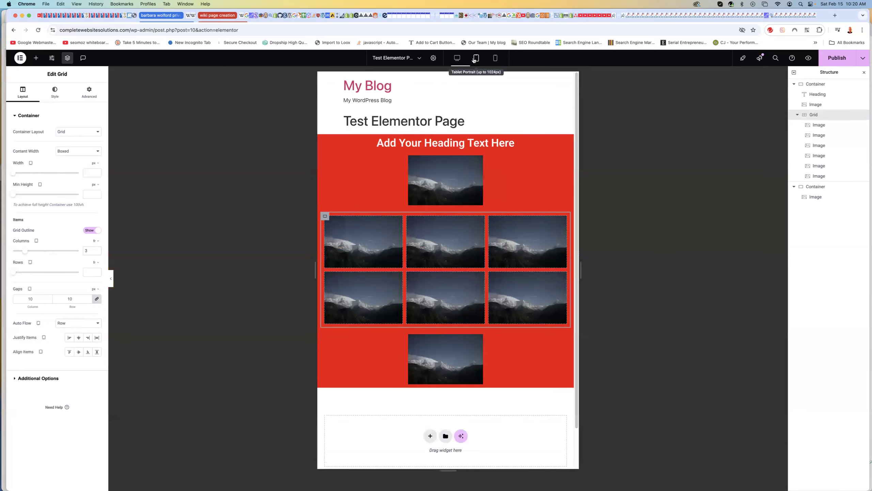
pyautogui.click(496, 58)
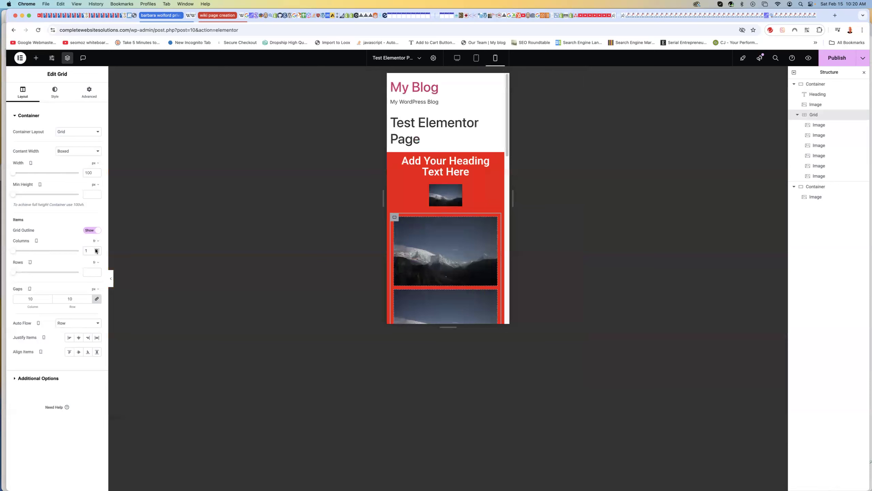
# Step: Set the image grid to 2 columns for the mobile size and return to the desktop preview
pyautogui.click(97, 250)
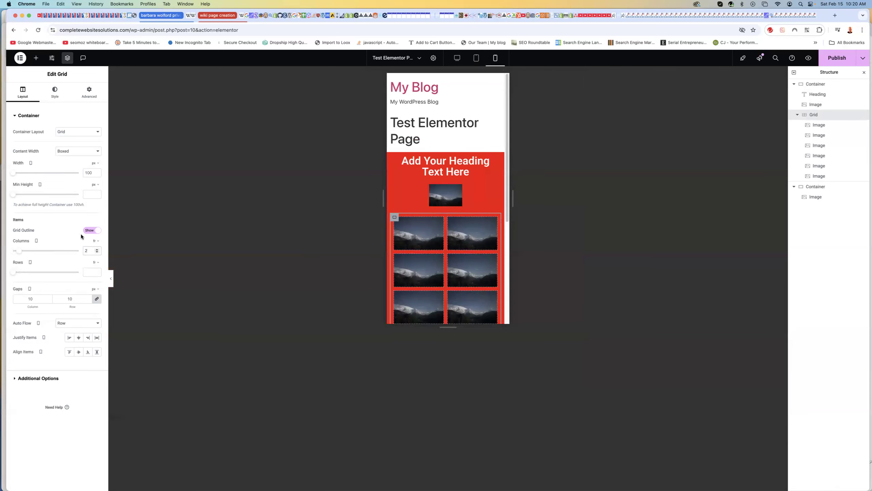
pyautogui.scroll(-5, 440, 265)
pyautogui.scroll(5, 440, 260)
pyautogui.click(457, 58)
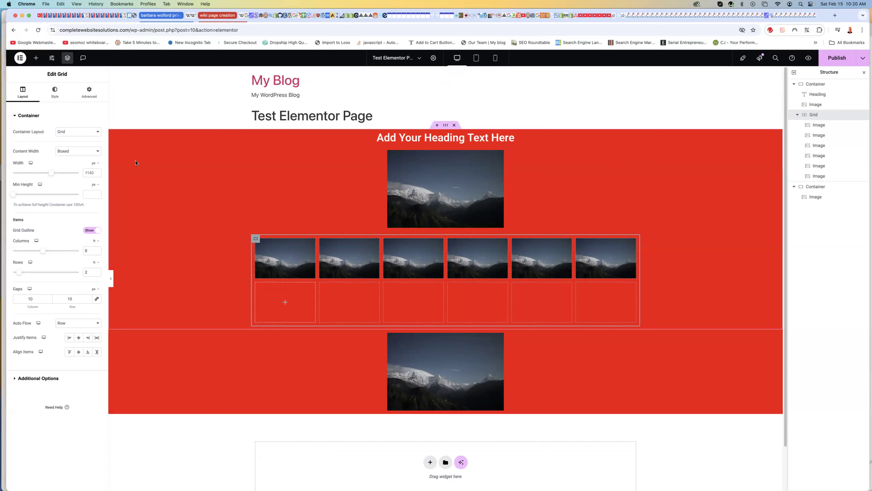
# Step: Add a Text Editor widget in the image grid's empty second row and delete the image from the second container
pyautogui.click(35, 58)
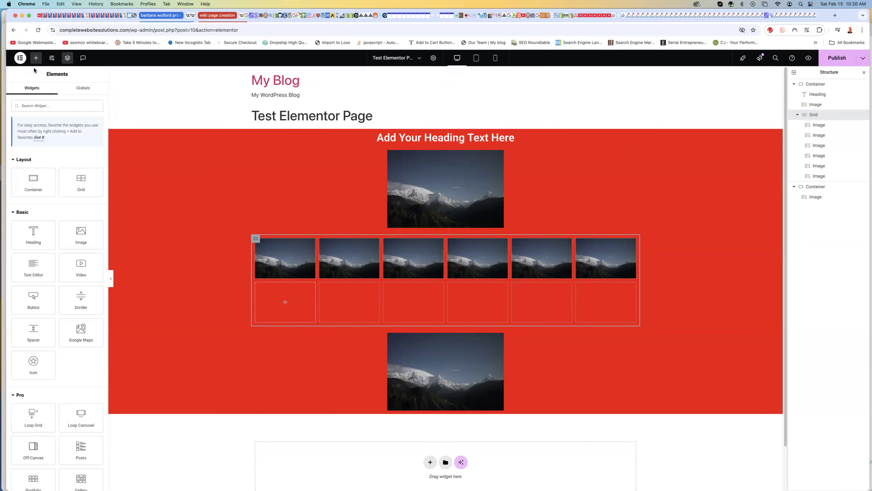
pyautogui.click(35, 268)
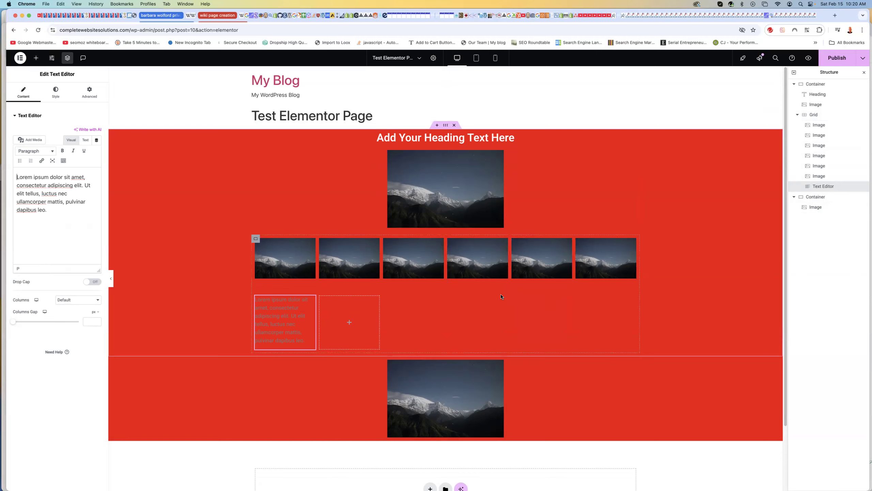
pyautogui.click(456, 398)
pyautogui.rightClick(455, 398)
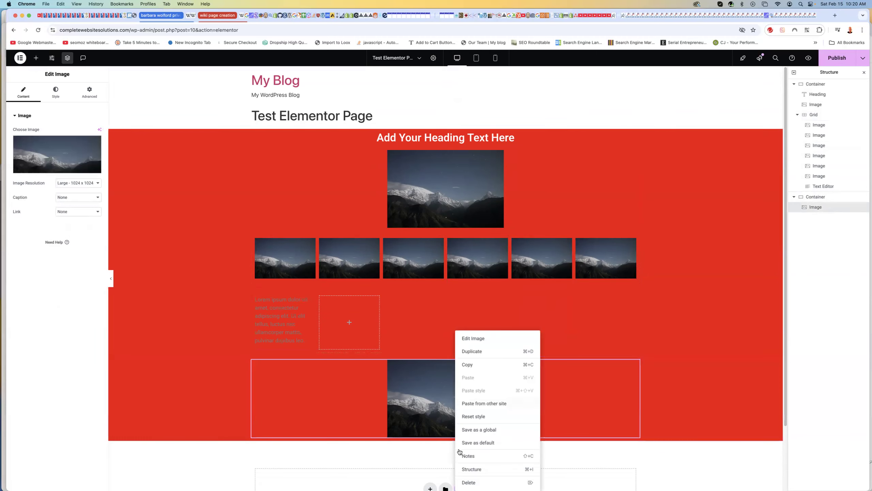
pyautogui.click(469, 483)
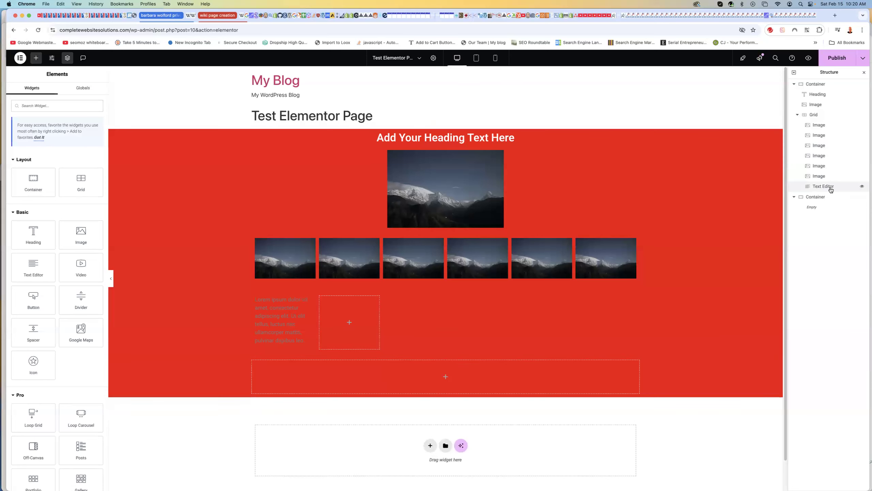
# Step: Clear the second container's red background color and move the Text Editor widget from the grid into that container
pyautogui.click(826, 199)
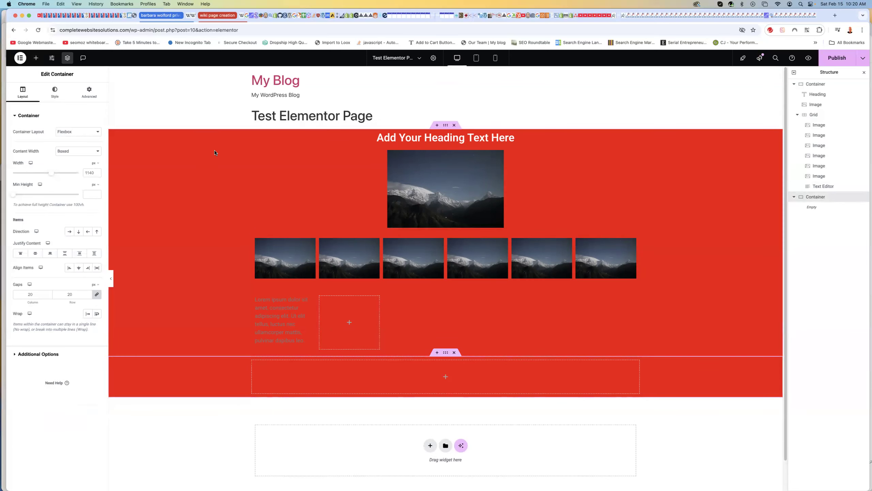
pyautogui.click(55, 91)
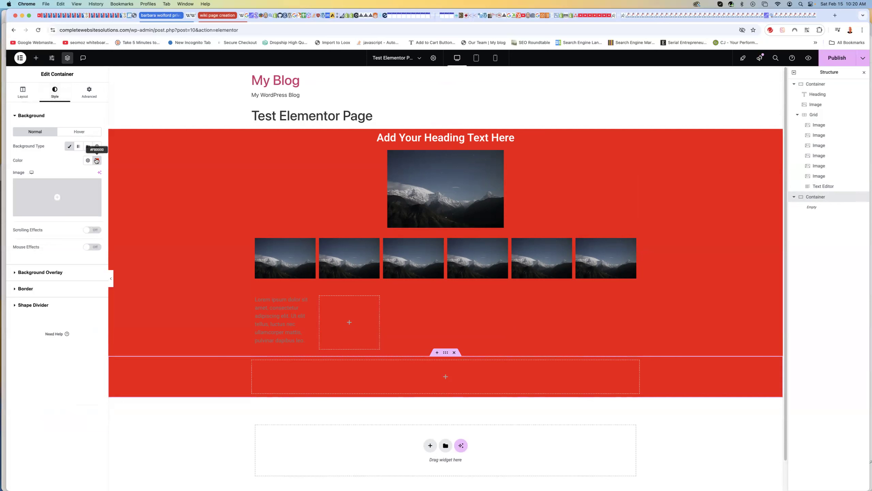
pyautogui.click(97, 160)
pyautogui.click(107, 175)
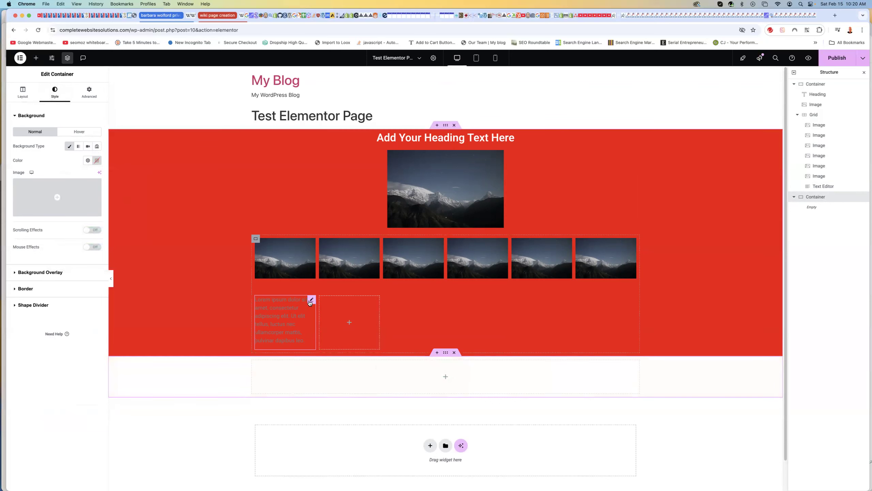
pyautogui.moveTo(311, 319); pyautogui.dragTo(396, 369)
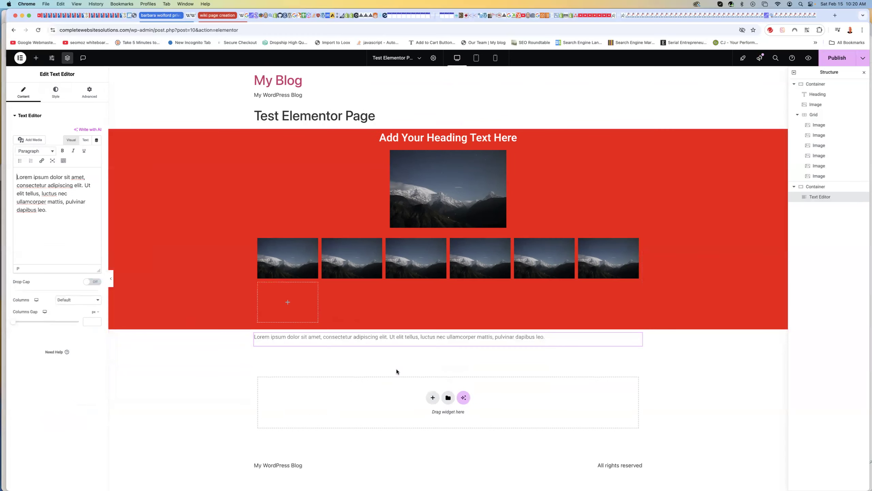
# Step: Format the Text Editor's whole placeholder text as Heading 2 and start a new paragraph below it
pyautogui.click(538, 340)
pyautogui.doubleClick(538, 339)
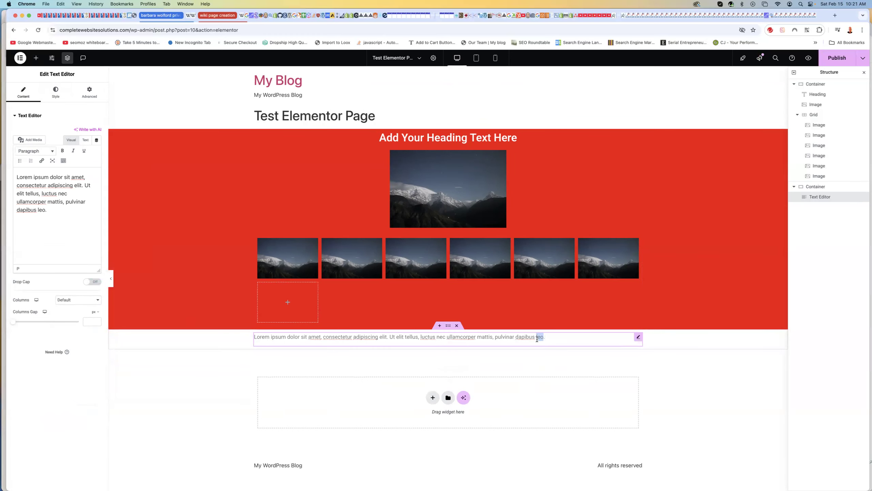
pyautogui.click(473, 347)
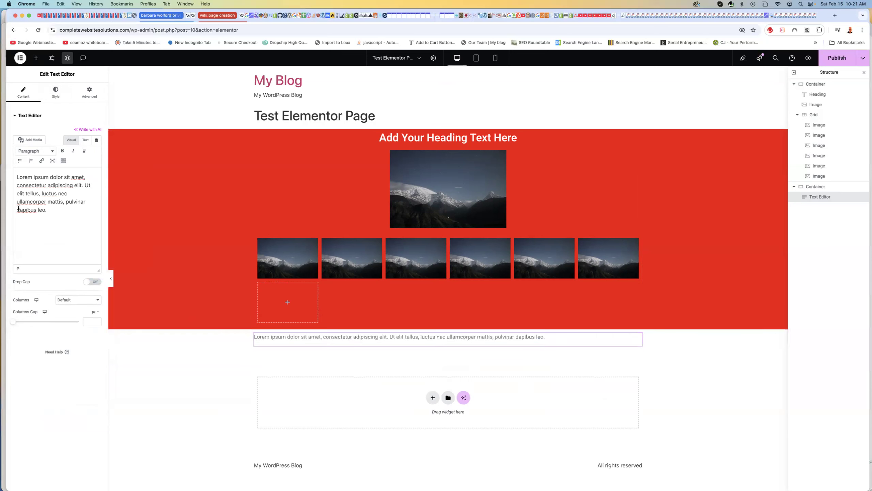
pyautogui.moveTo(48, 211); pyautogui.dragTo(12, 177)
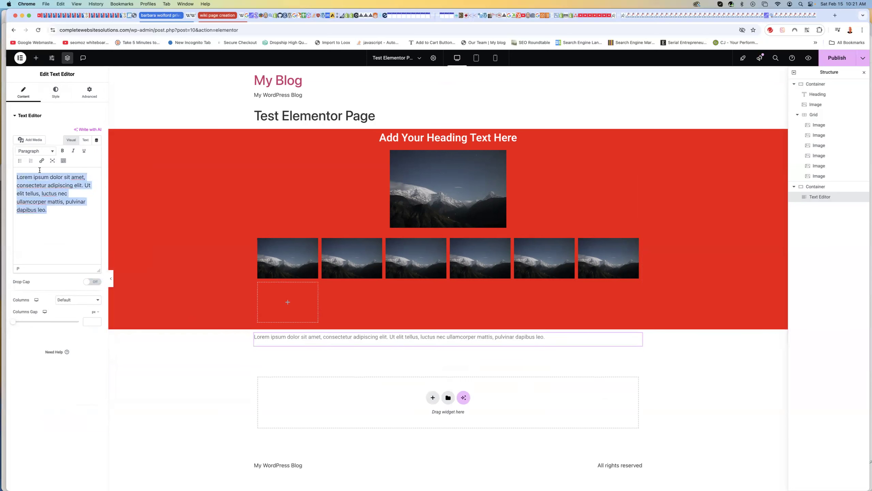
pyautogui.click(41, 151)
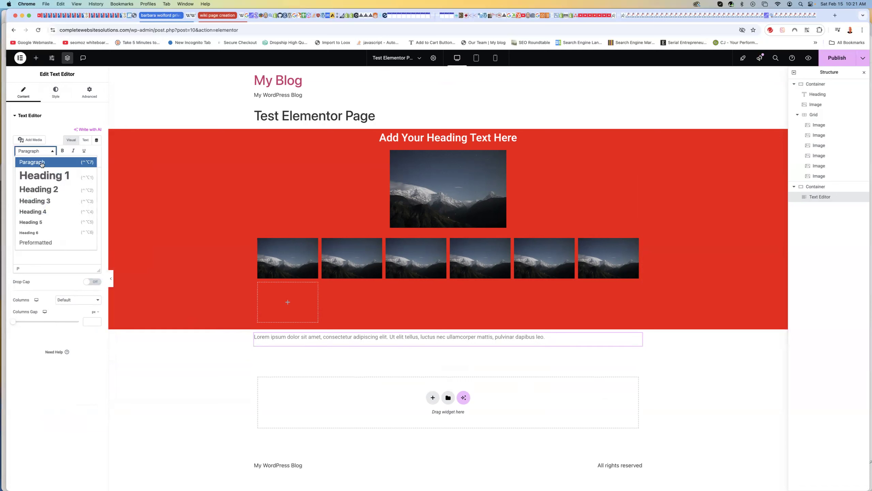
pyautogui.click(36, 189)
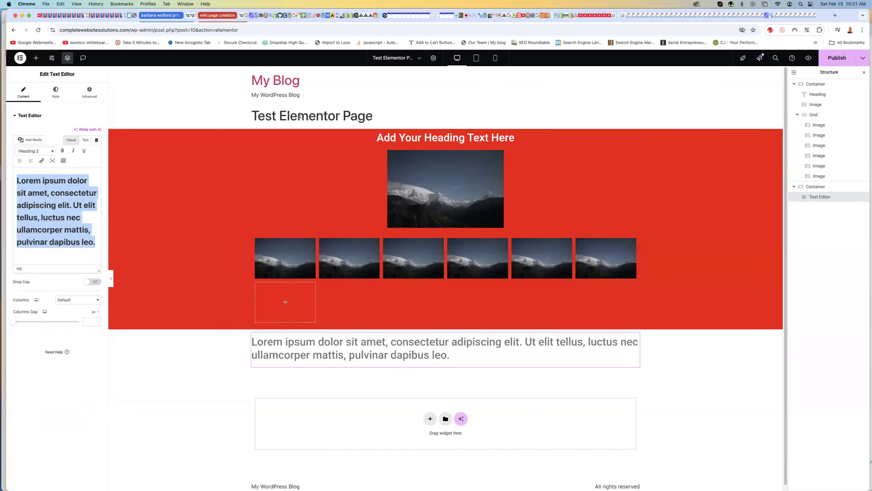
pyautogui.click(95, 244)
pyautogui.press('Return')
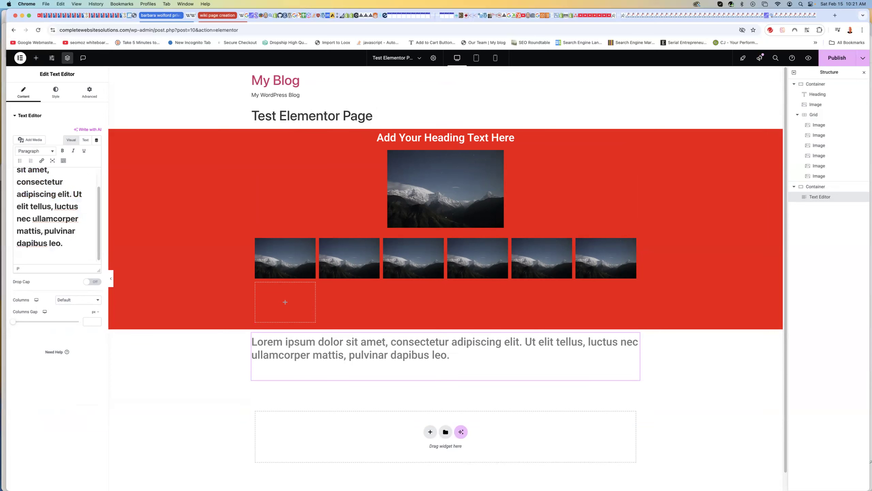
# Step: Add a paragraph below the lorem ipsum text reading "hey", a first name and "from After Dark is nice"
pyautogui.write('hey James from After Dark is noce.')
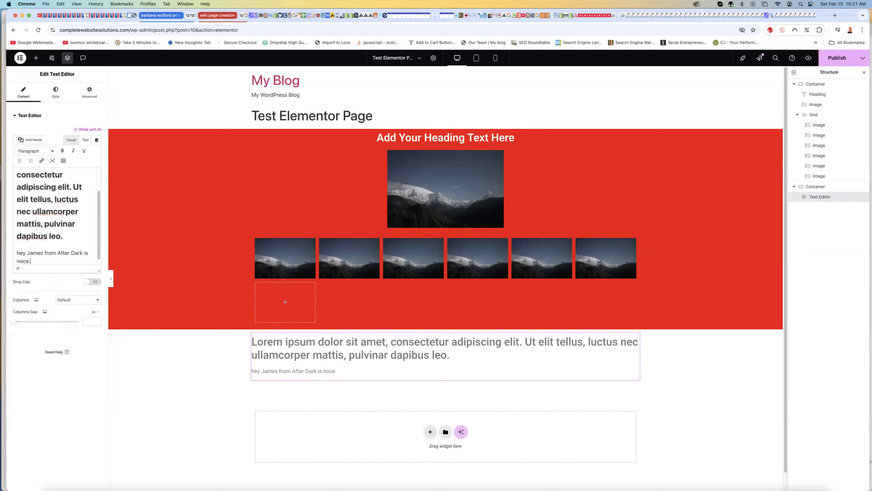
pyautogui.press('BackSpace')
pyautogui.press('BackSpace')
pyautogui.press('BackSpace')
pyautogui.write('ic')
pyautogui.press('BackSpace')
pyautogui.press('BackSpace')
pyautogui.press('BackSpace')
pyautogui.write('ice')
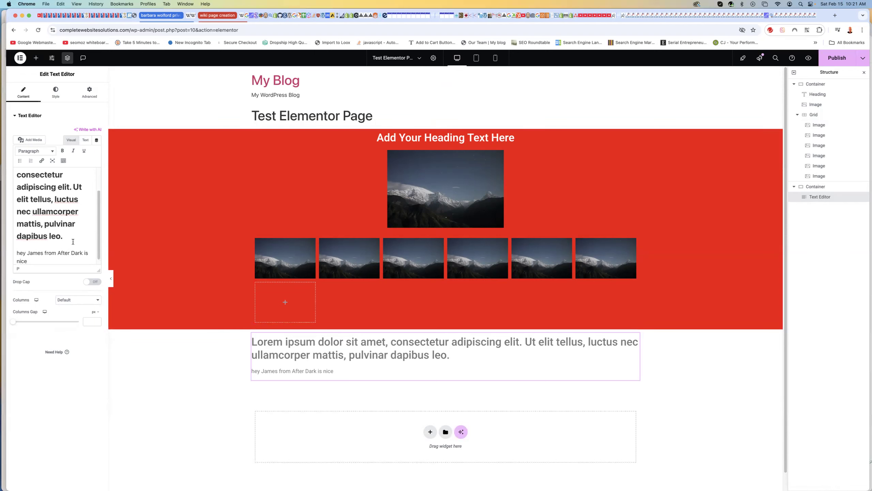
# Step: Link the opening words of the new paragraph to the site's existing Sample Page
pyautogui.moveTo(63, 248); pyautogui.dragTo(18, 249)
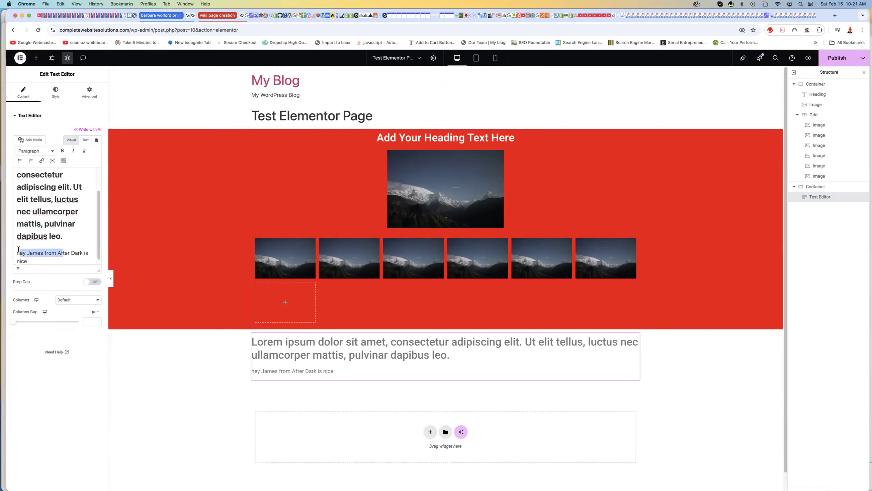
pyautogui.click(42, 160)
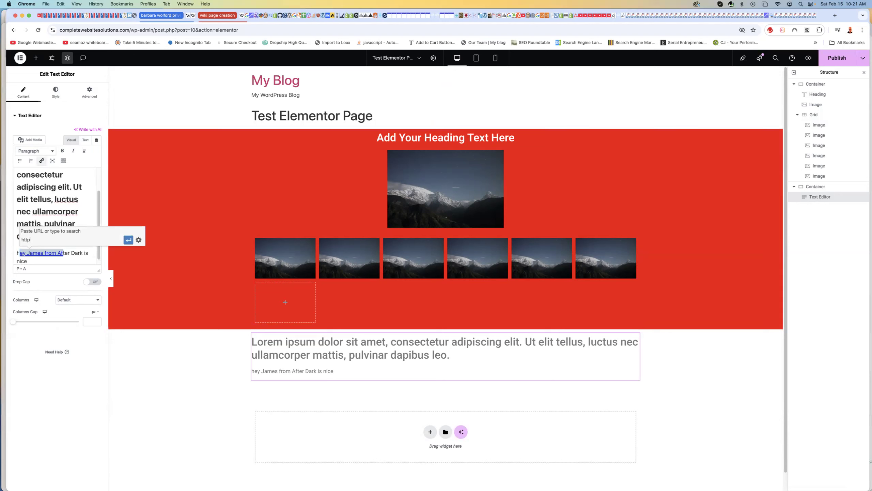
pyautogui.write('https://www.google.com')
pyautogui.press('super+a')
pyautogui.press('BackSpace')
pyautogui.write('sa')
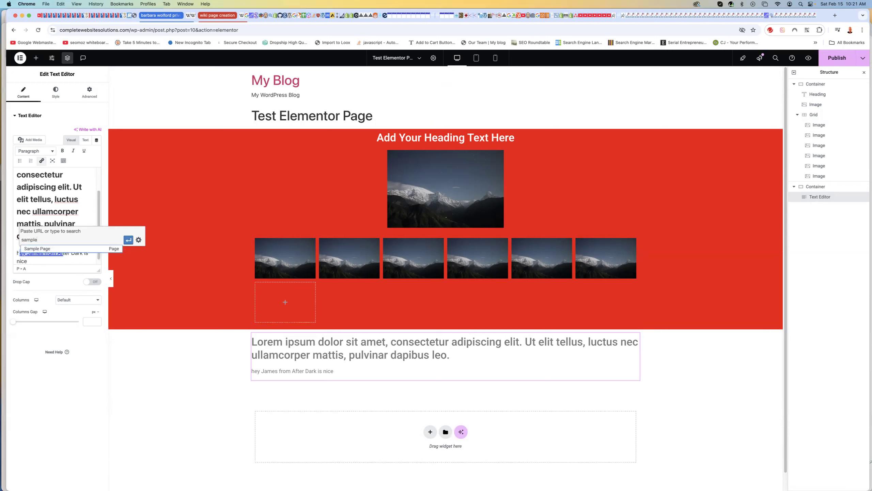
pyautogui.click(69, 249)
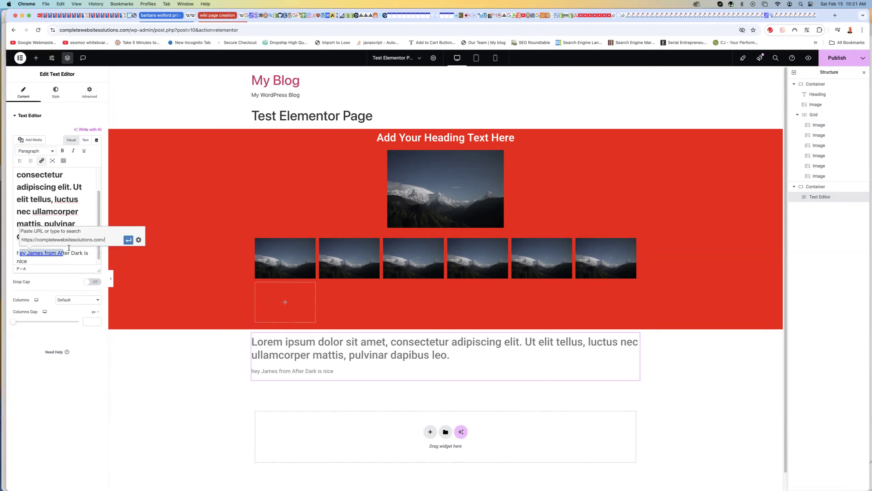
pyautogui.click(128, 240)
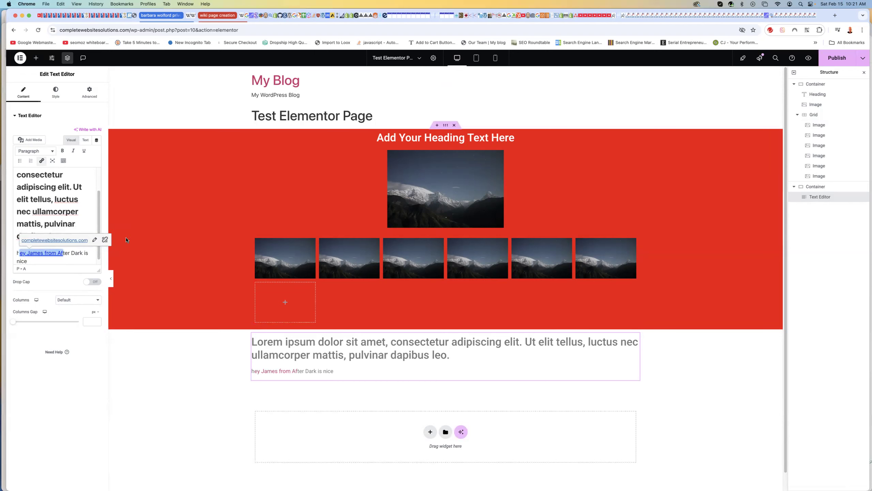
pyautogui.click(79, 253)
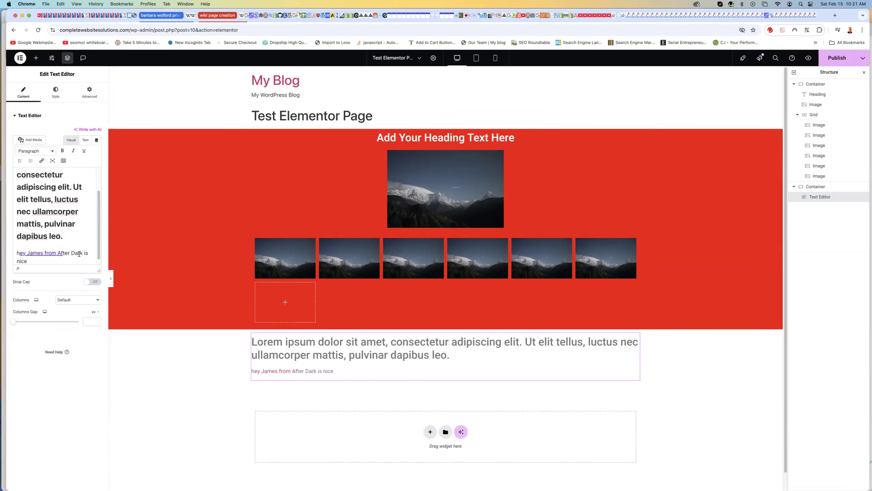
# Step: Make the words "After Dark" bold in the new paragraph
pyautogui.moveTo(83, 253); pyautogui.dragTo(59, 253)
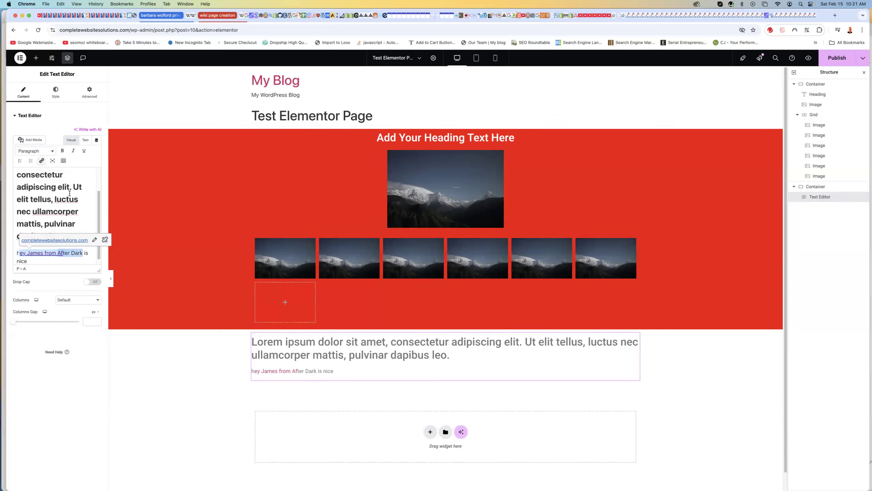
pyautogui.click(62, 150)
pyautogui.click(81, 223)
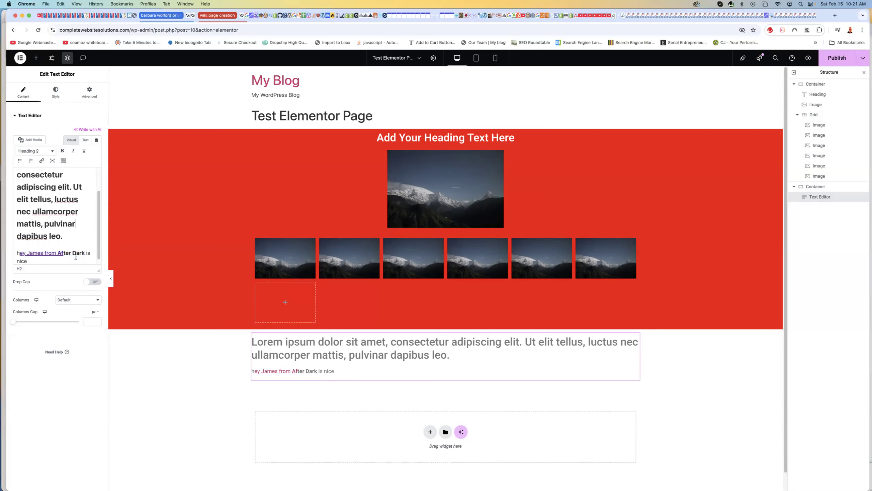
# Step: Try laying out the text widget in 9 columns and in 10 columns
pyautogui.click(72, 301)
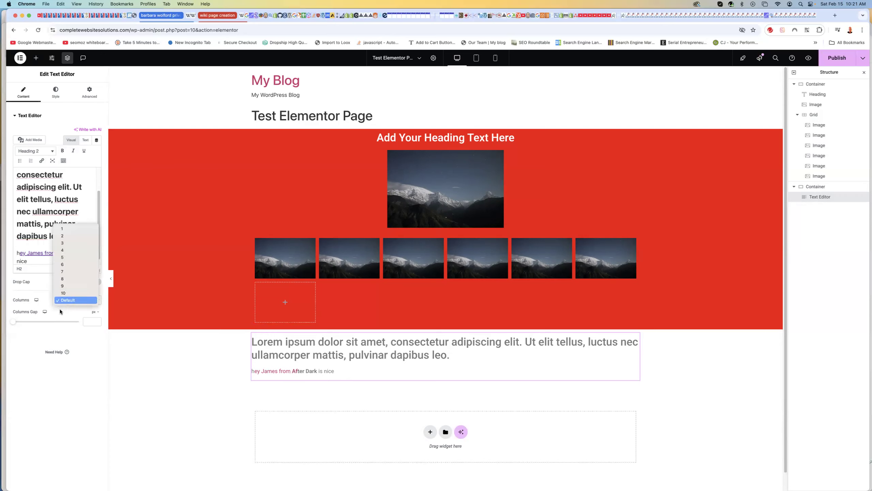
pyautogui.click(64, 285)
pyautogui.click(64, 301)
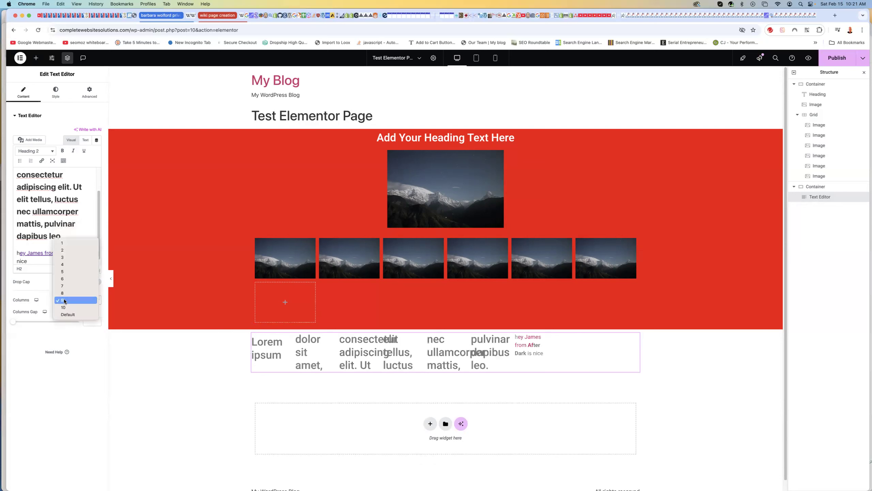
pyautogui.click(65, 314)
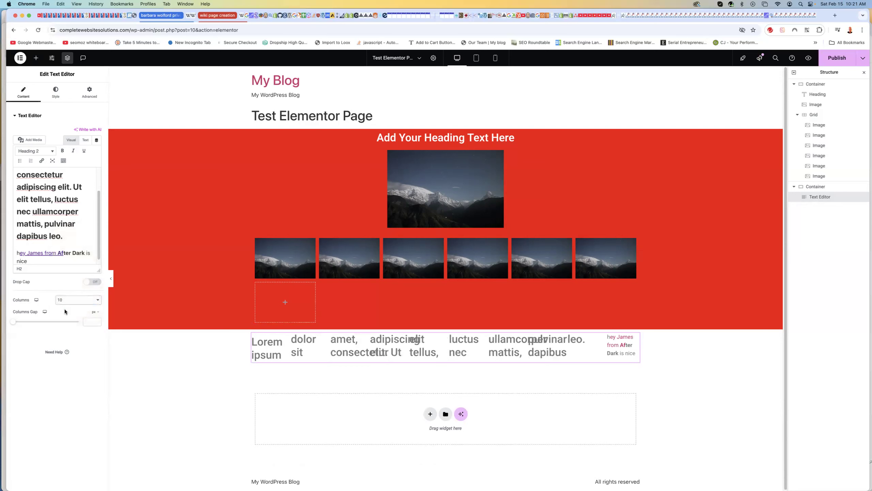
# Step: Set the text widget's number of columns to 1
pyautogui.click(64, 300)
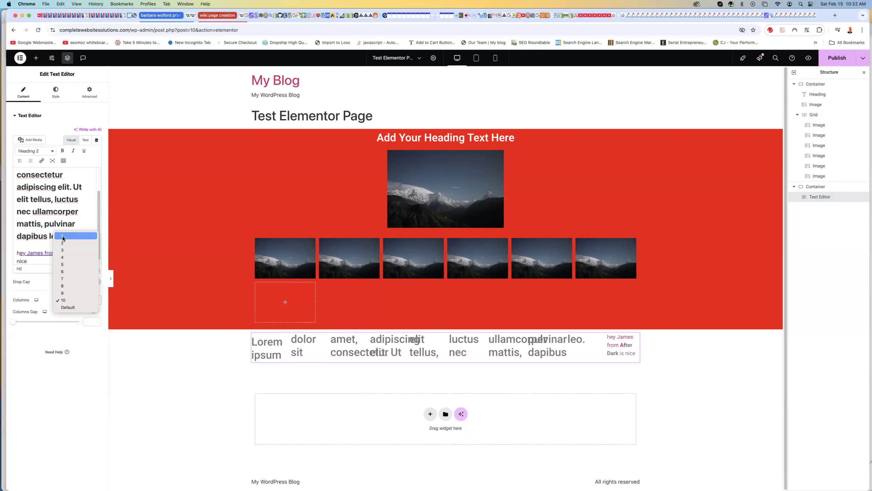
pyautogui.click(63, 236)
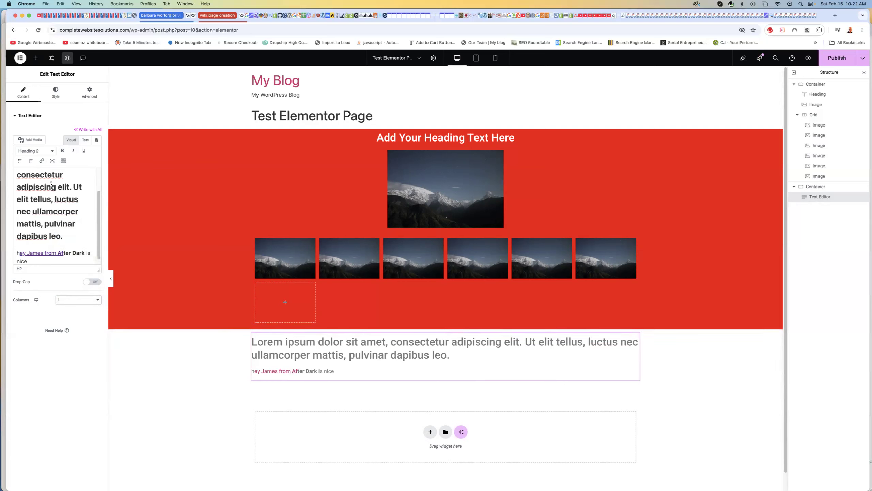
# Step: Change the text widget's text color to a custom dark red
pyautogui.click(56, 92)
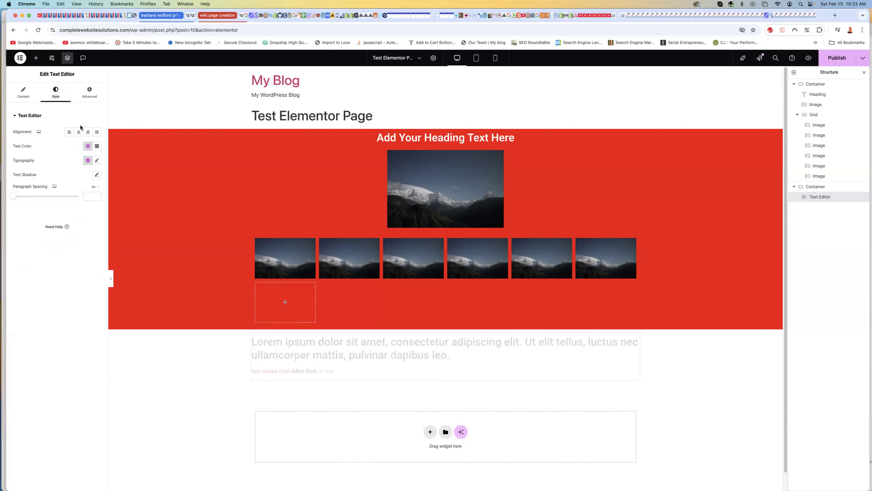
pyautogui.click(96, 146)
pyautogui.click(130, 185)
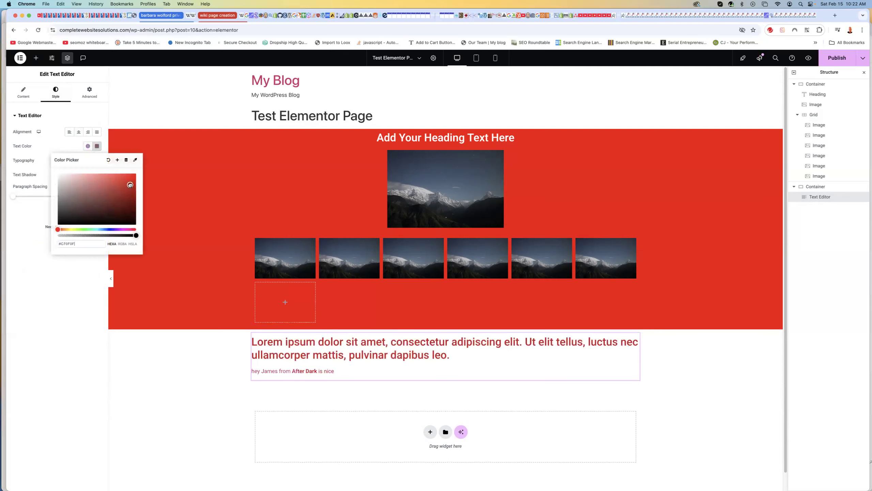
pyautogui.click(53, 149)
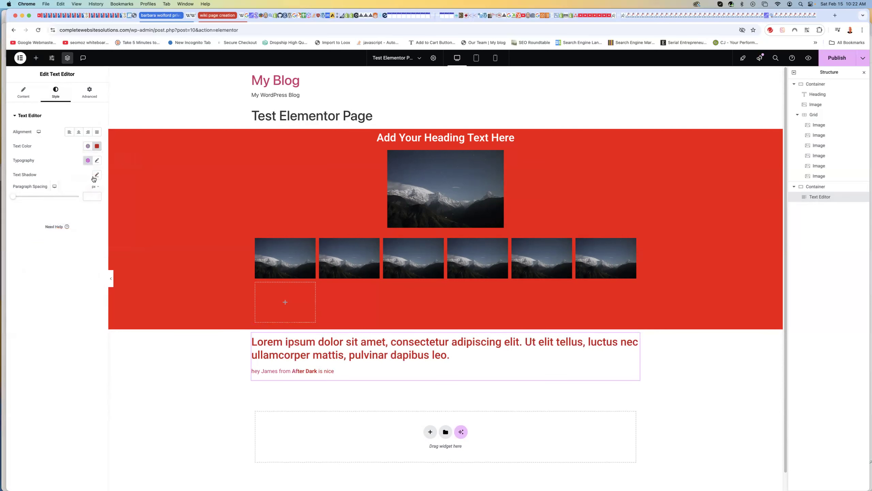
# Step: Unlink the text widget's margin values and set only the top and bottom margins to 10 px
pyautogui.click(78, 96)
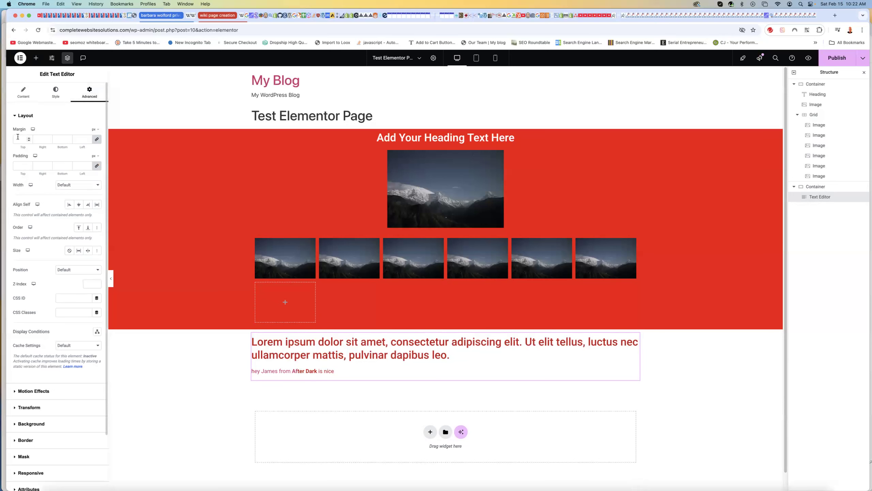
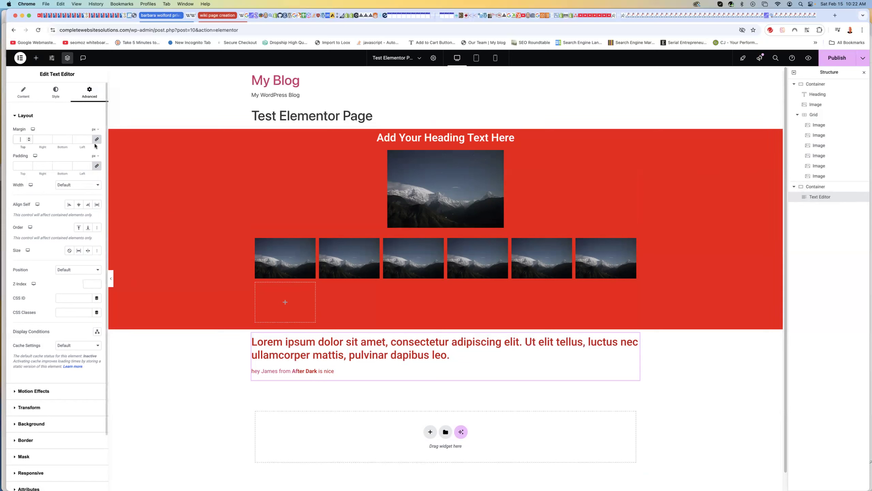
pyautogui.write('10')
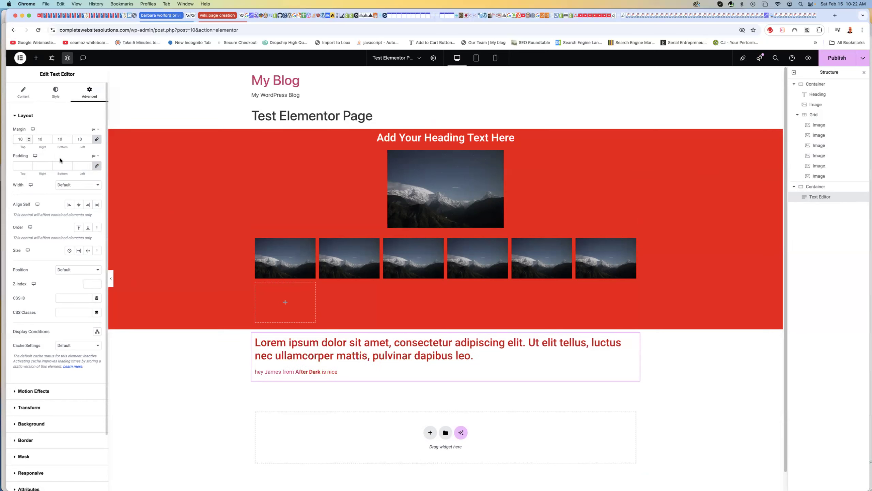
pyautogui.press('BackSpace')
pyautogui.press('BackSpace')
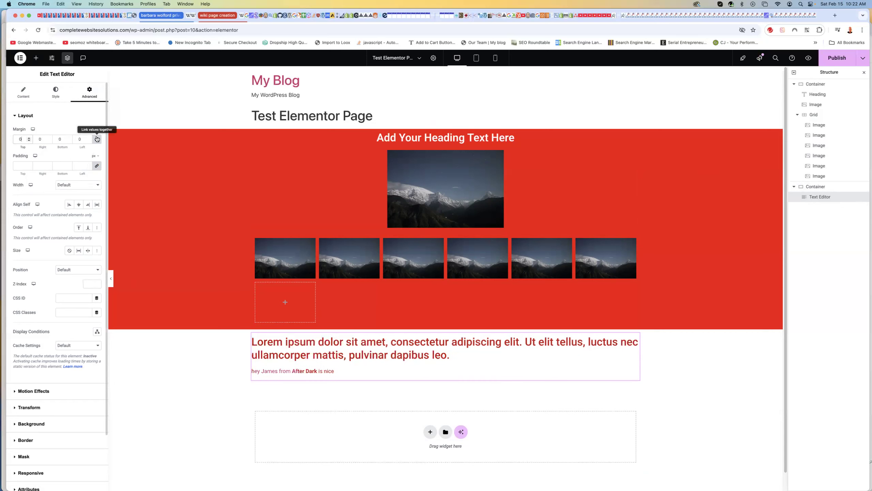
pyautogui.write('10')
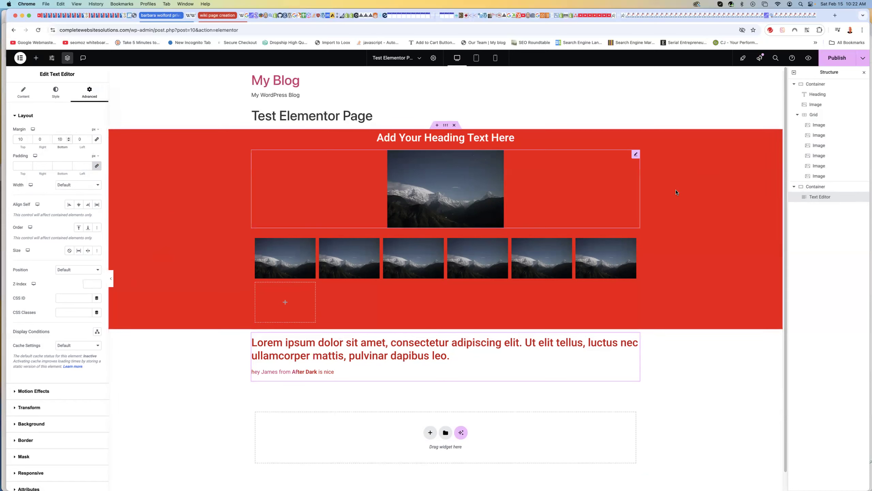
# Step: Move the last image of the grid into the lower container, above the text widget
pyautogui.moveTo(611, 254); pyautogui.dragTo(454, 341)
pyautogui.scroll(-4, 531, 335)
pyautogui.scroll(-4, 531, 335)
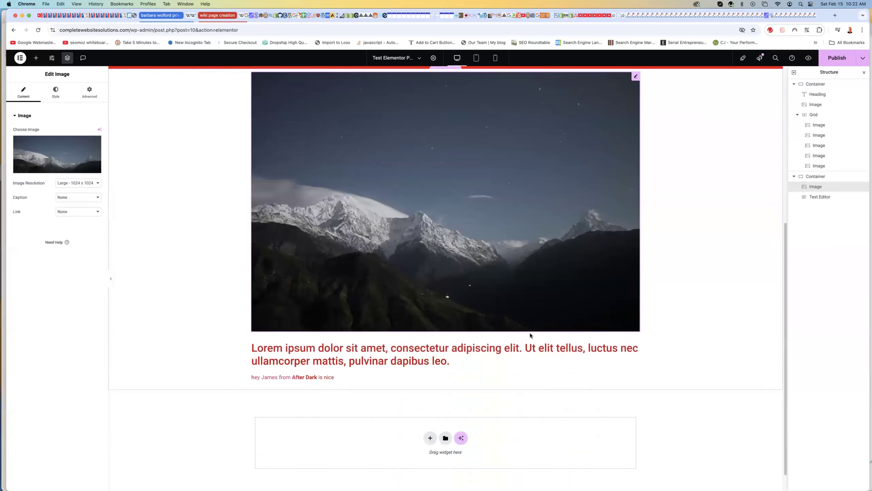
# Step: Set the text widget's top and bottom margins to 100 px and its padding to 10 px on all sides
pyautogui.click(317, 352)
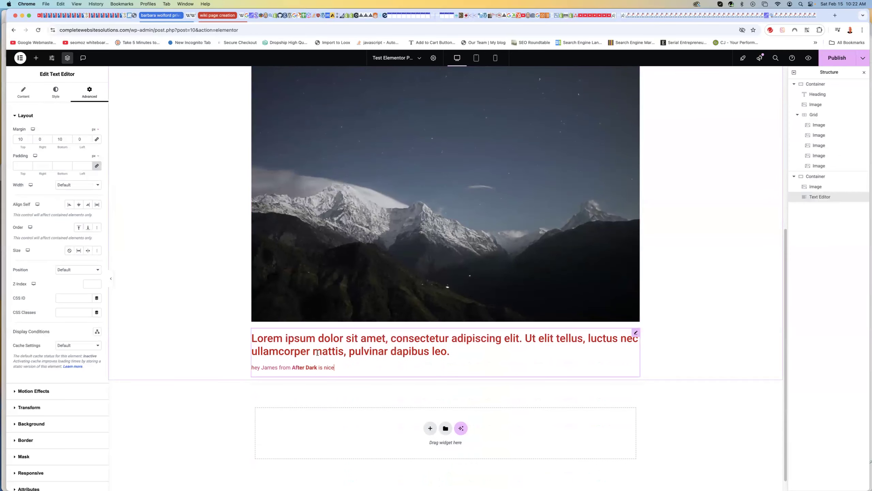
pyautogui.click(312, 374)
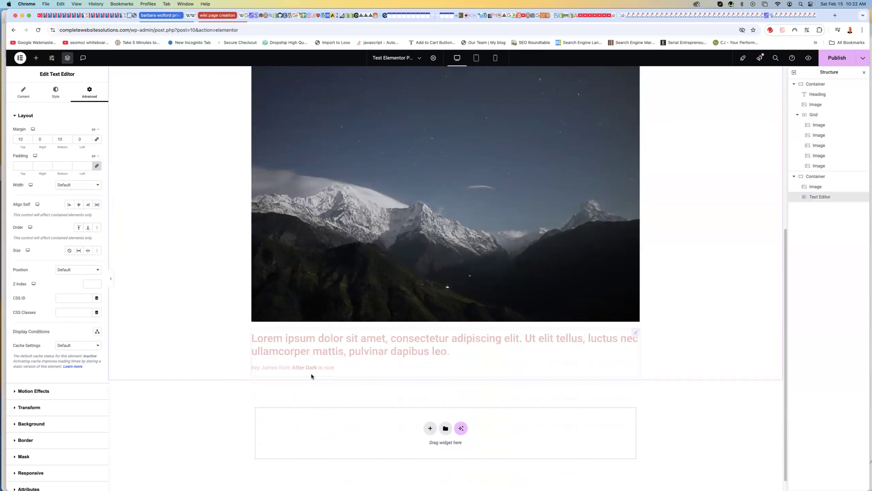
pyautogui.click(23, 139)
pyautogui.write('0')
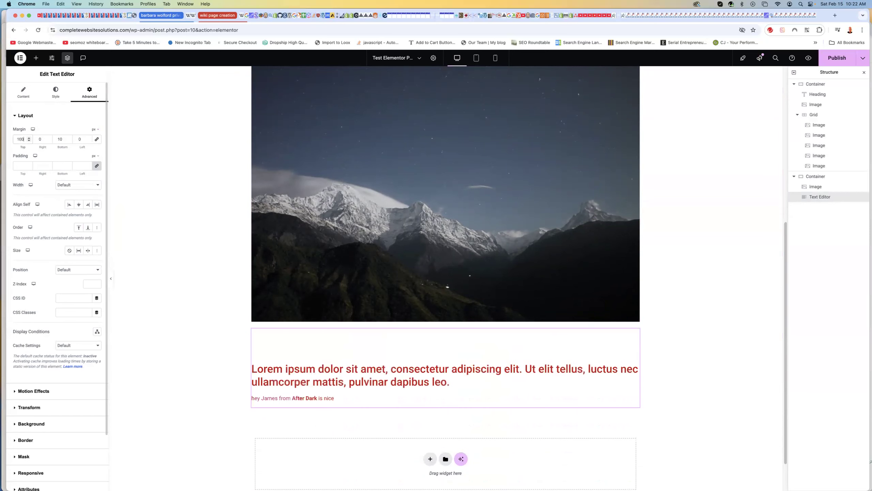
pyautogui.click(62, 138)
pyautogui.write('0')
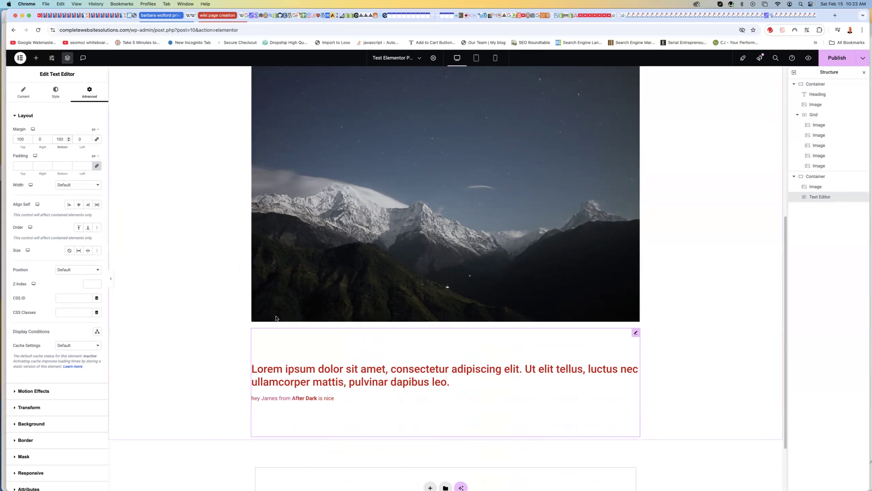
pyautogui.click(21, 165)
pyautogui.write('10')
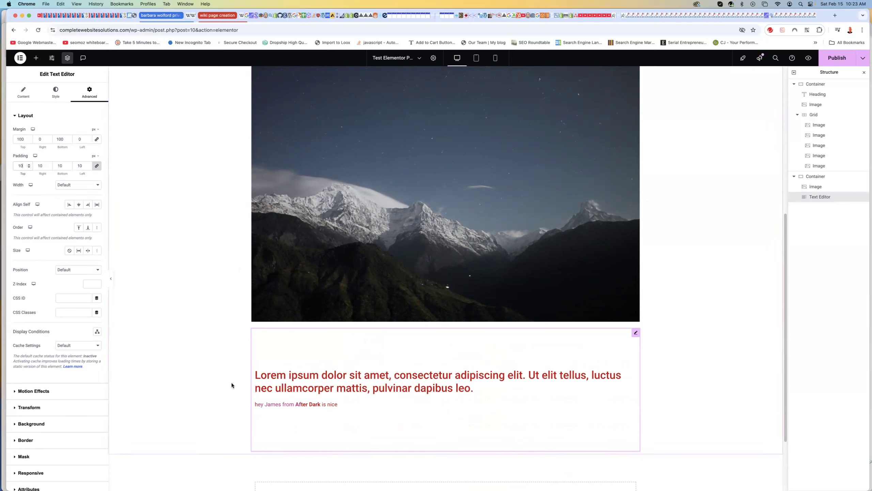
# Step: Set the text widget's padding to 0 px on all sides for the mobile layout and return to the desktop view
pyautogui.click(476, 58)
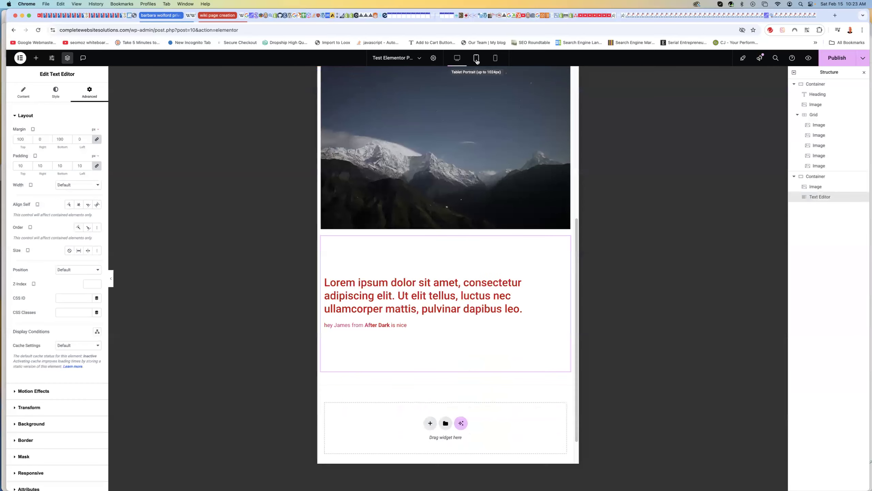
pyautogui.click(495, 57)
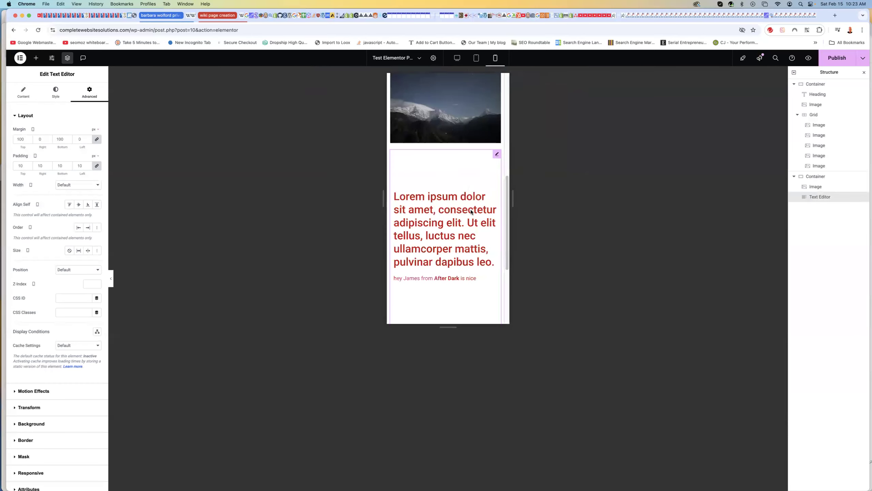
pyautogui.doubleClick(24, 166)
pyautogui.write('0')
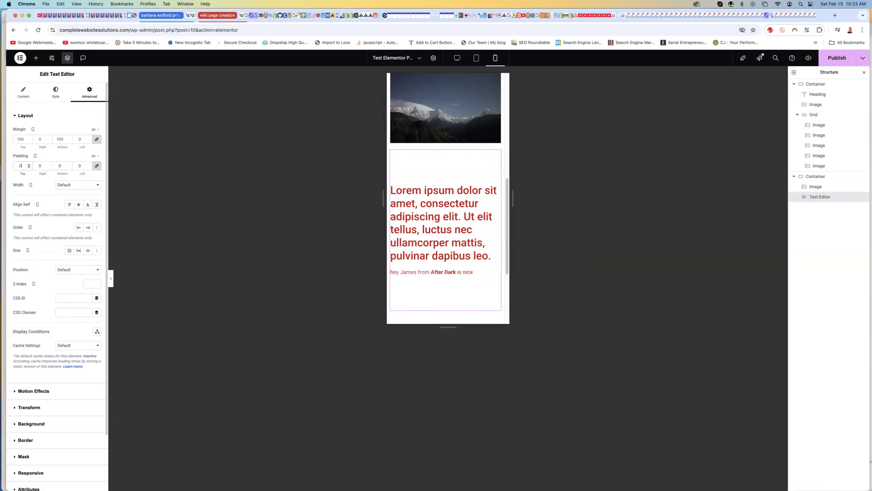
pyautogui.click(476, 58)
pyautogui.click(458, 59)
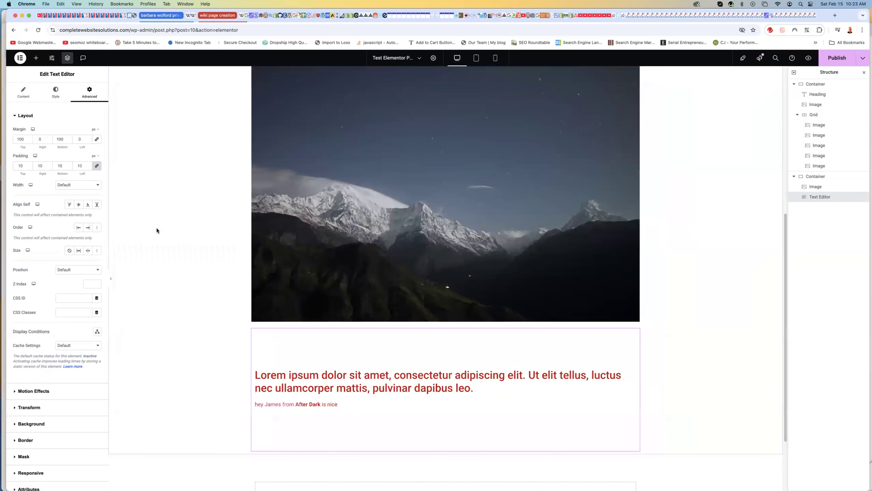
# Step: Add a Button widget below the text widget in the lower container
pyautogui.click(36, 58)
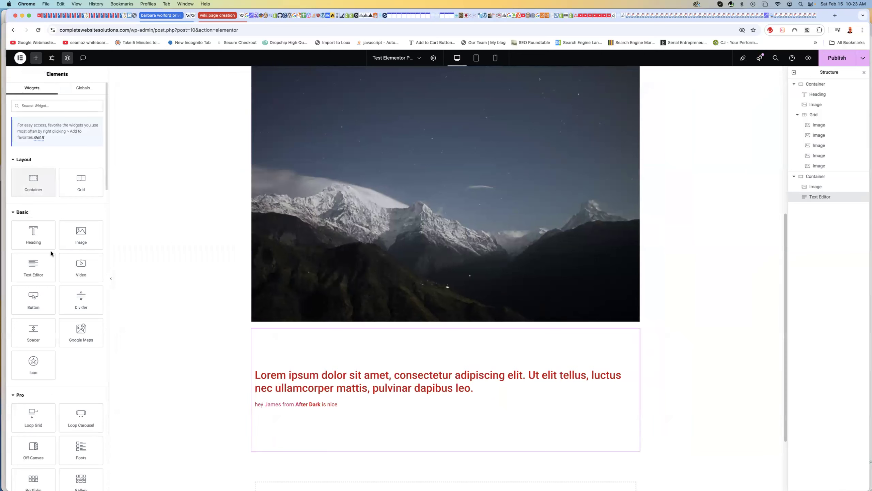
pyautogui.click(33, 298)
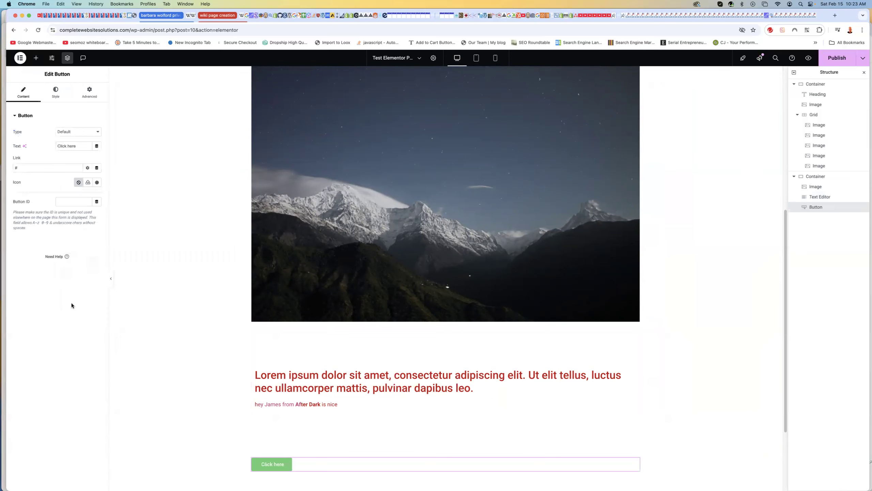
# Step: Try the Info and Success types on the button and return it to the Default type
pyautogui.scroll(-1, 229, 350)
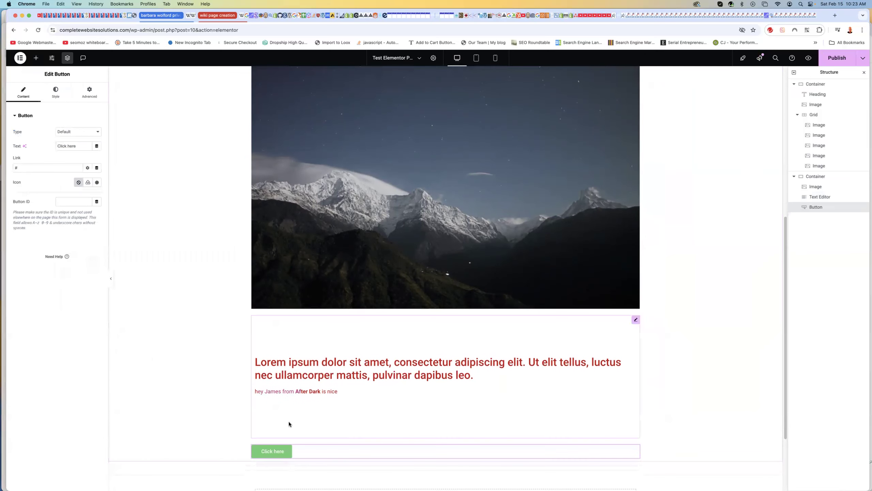
pyautogui.click(66, 131)
pyautogui.click(66, 139)
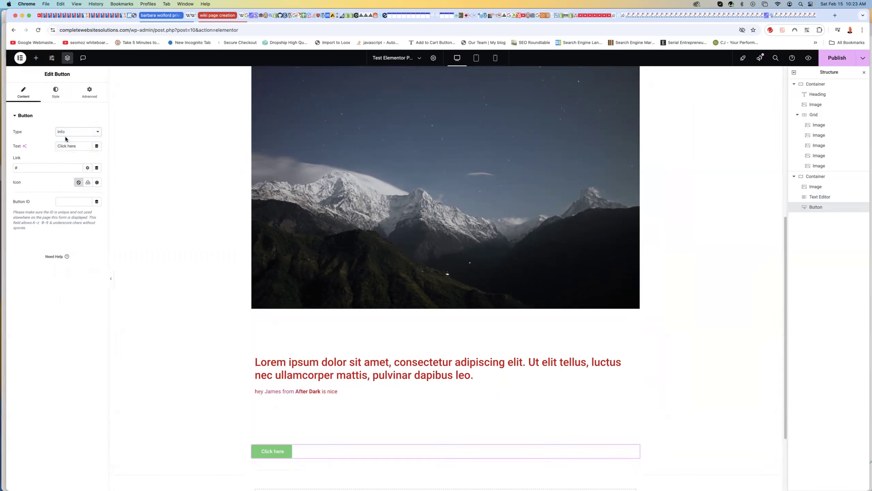
pyautogui.click(73, 131)
pyautogui.click(71, 138)
pyautogui.click(72, 133)
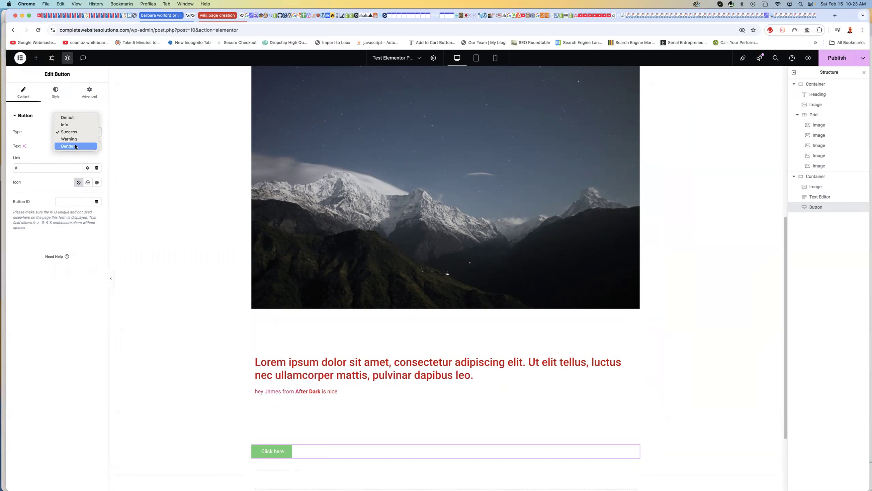
pyautogui.click(64, 117)
# Step: Change the button's text to "Click here Now"
pyautogui.moveTo(79, 146); pyautogui.dragTo(49, 147)
pyautogui.click(84, 148)
pyautogui.write('Now')
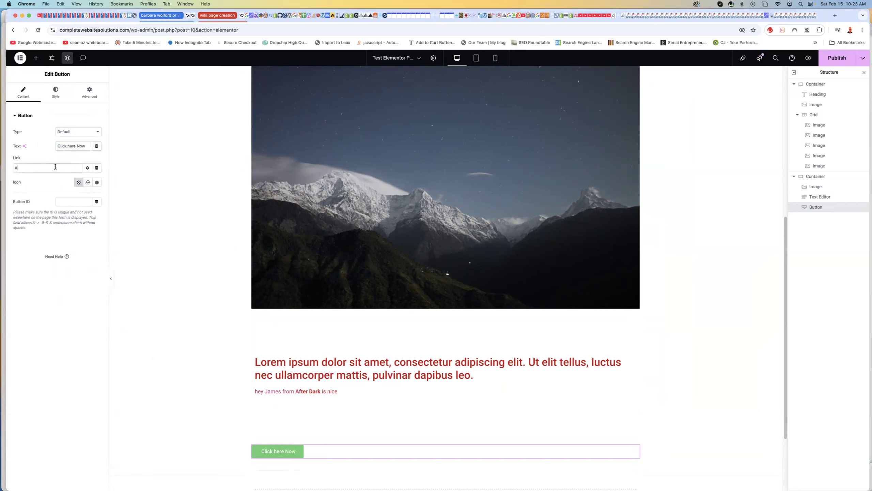
# Step: Add the Bell icon from the icon library to the button
pyautogui.click(98, 182)
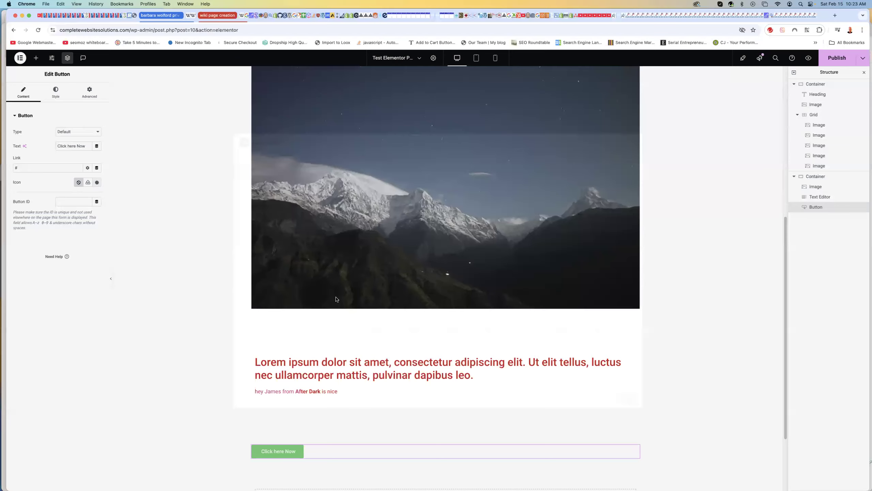
pyautogui.click(381, 258)
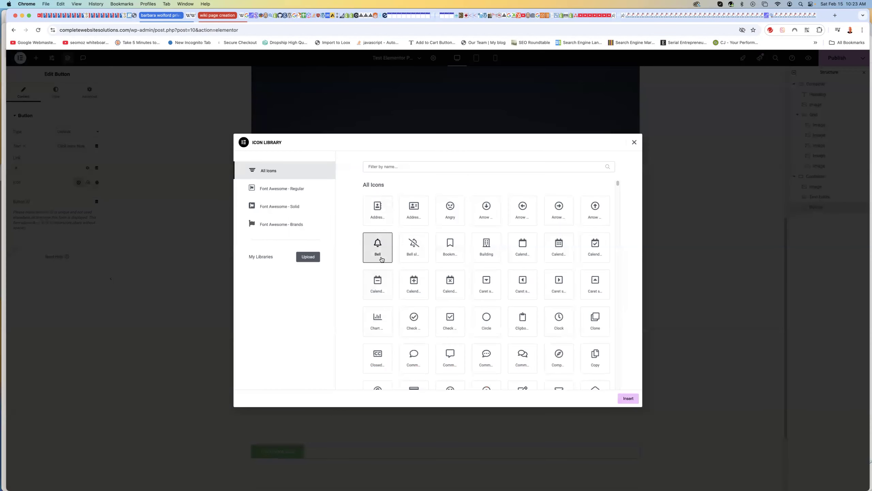
pyautogui.click(632, 398)
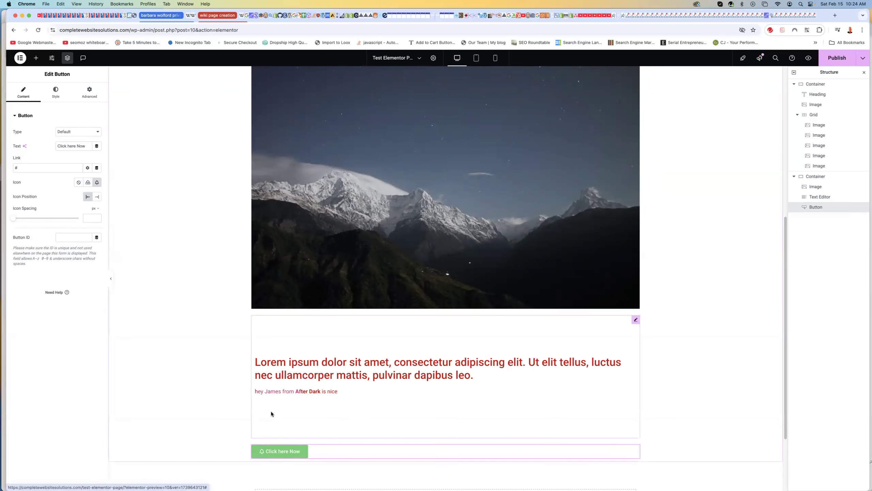
# Step: Place the bell icon after the button's text and widen the spacing between them
pyautogui.scroll(-3, 272, 413)
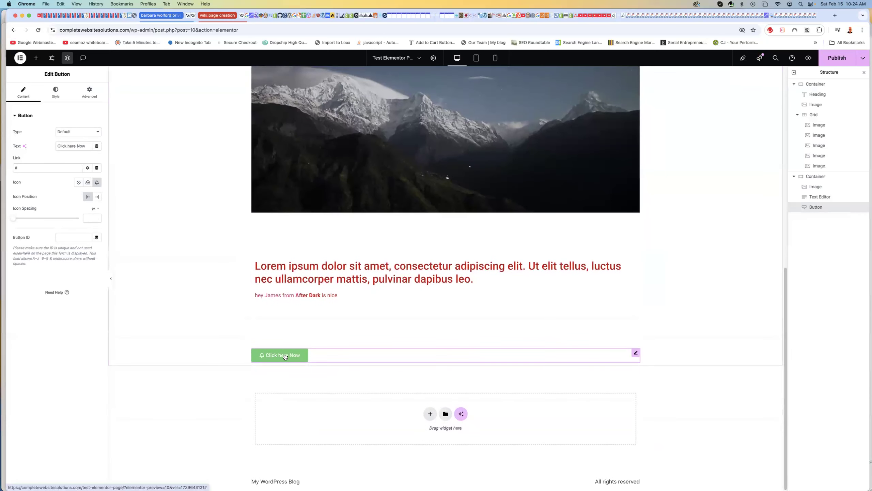
pyautogui.click(97, 198)
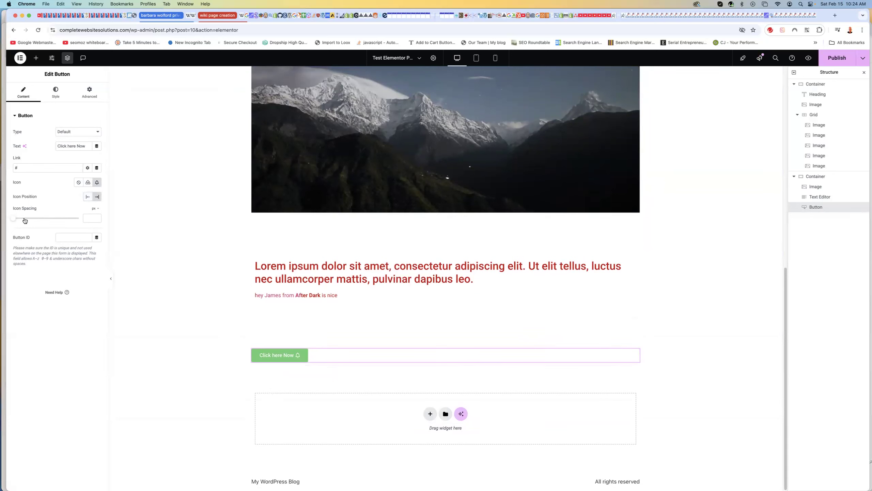
pyautogui.moveTo(15, 221); pyautogui.dragTo(33, 223)
pyautogui.click(73, 237)
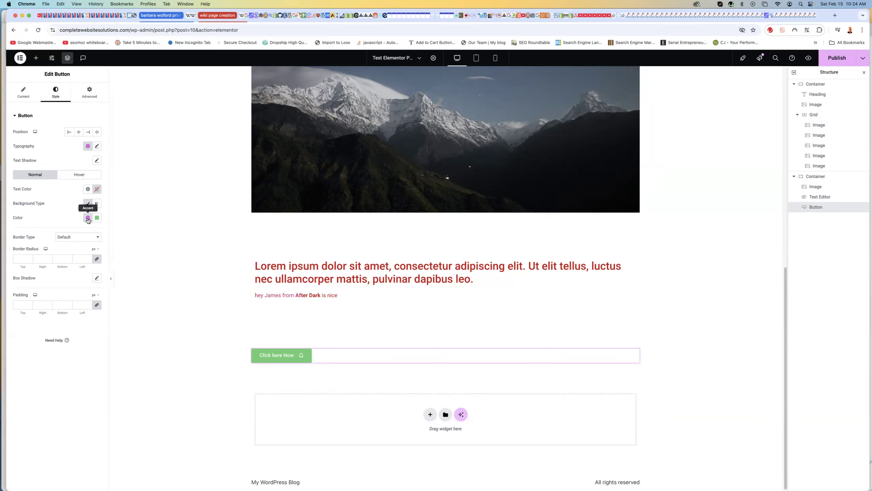
pyautogui.click(97, 148)
pyautogui.click(57, 146)
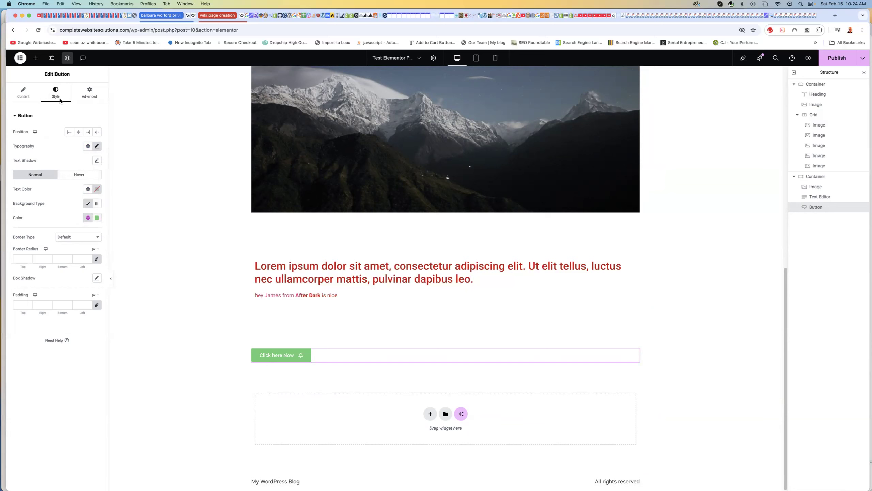
# Step: Give the button a classic red background color for its hover state
pyautogui.click(79, 175)
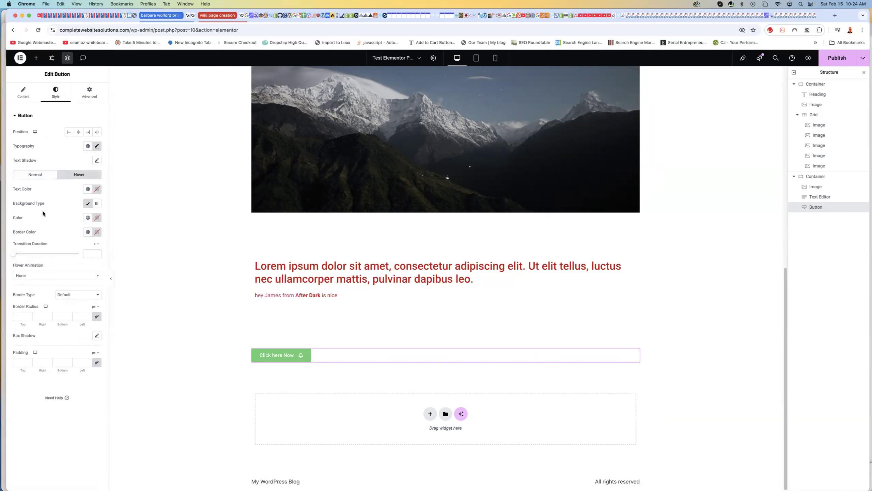
pyautogui.click(87, 204)
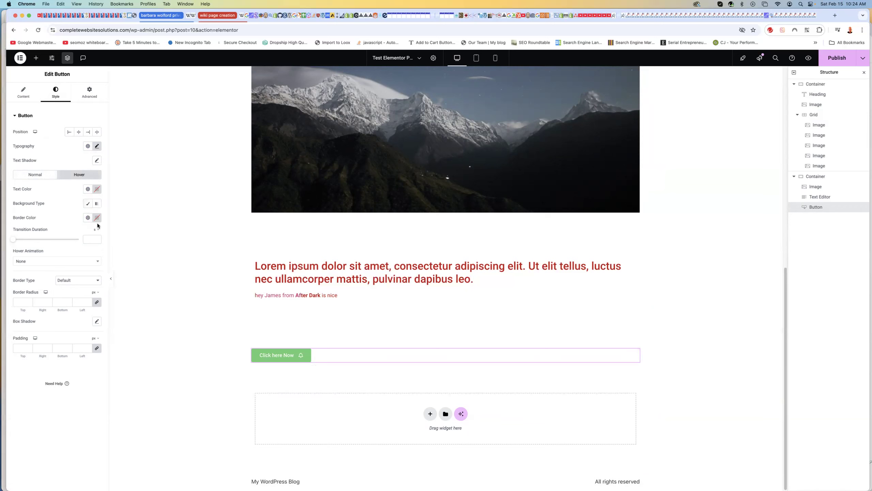
pyautogui.click(88, 203)
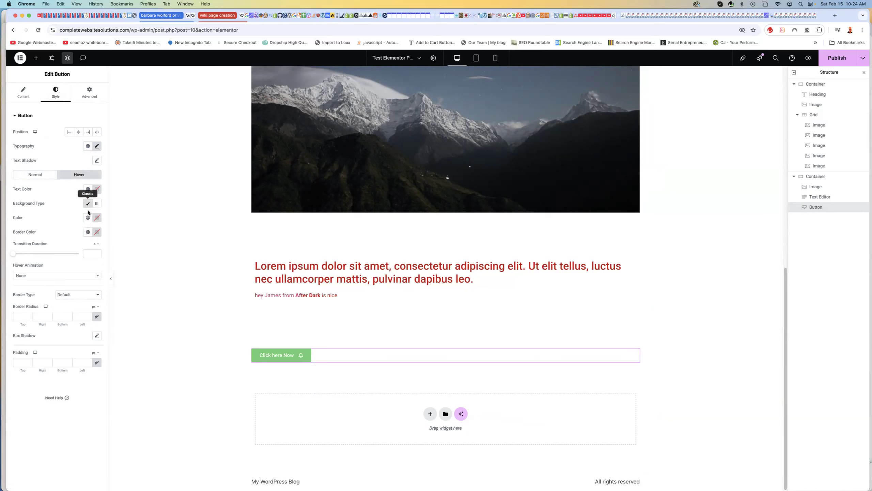
pyautogui.click(97, 218)
pyautogui.click(122, 252)
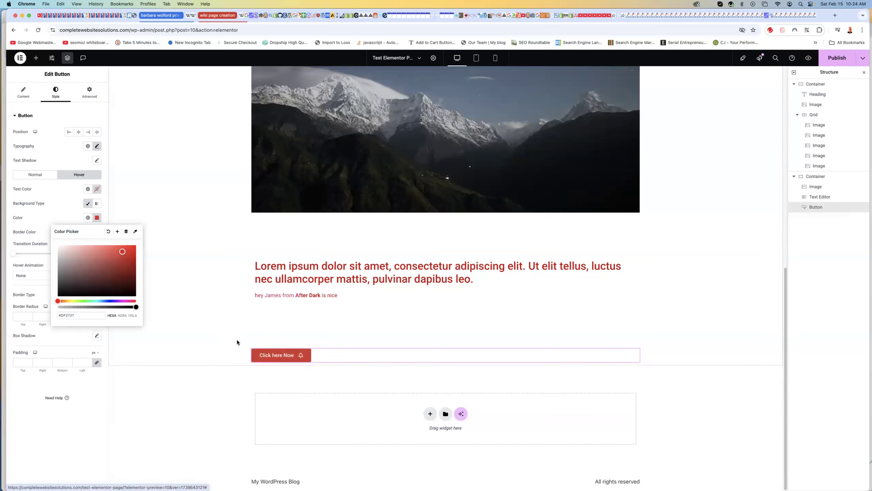
pyautogui.click(60, 220)
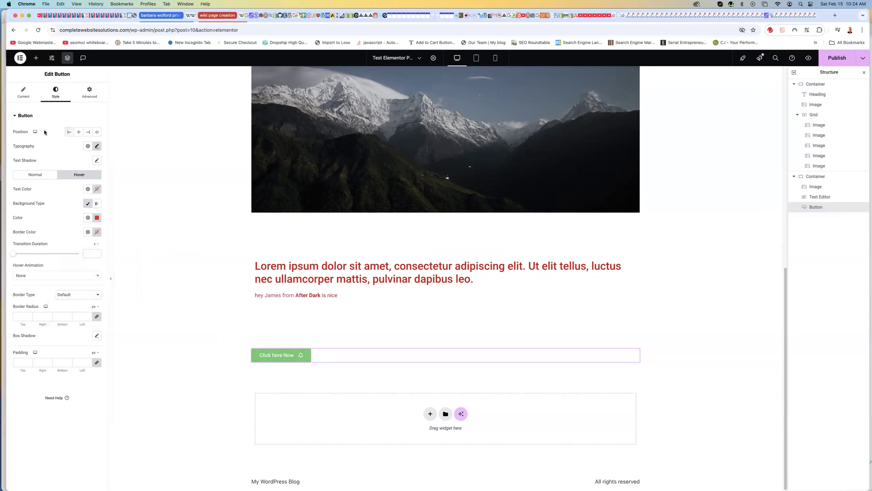
# Step: Try the stretched and right positions for the button and settle on the center position
pyautogui.click(79, 132)
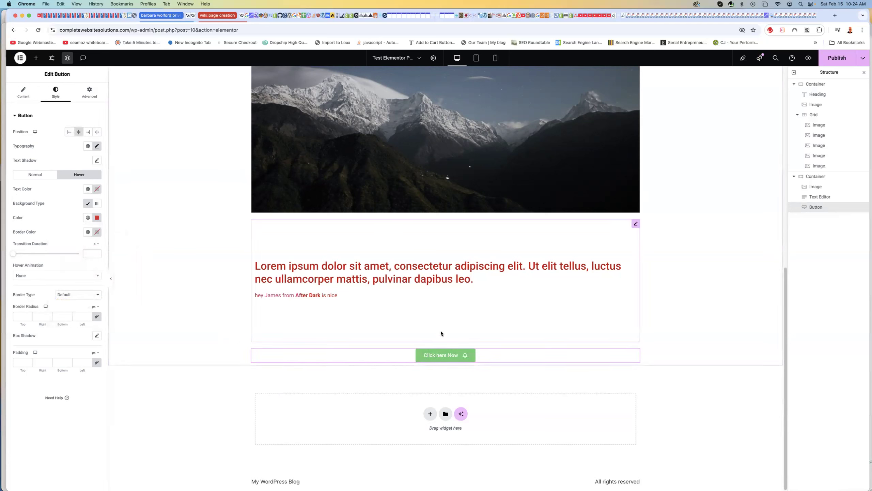
pyautogui.click(97, 132)
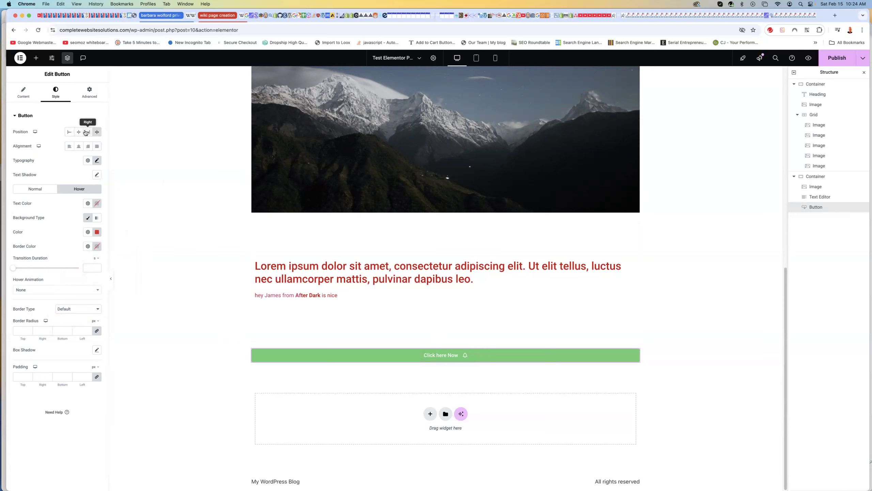
pyautogui.click(86, 133)
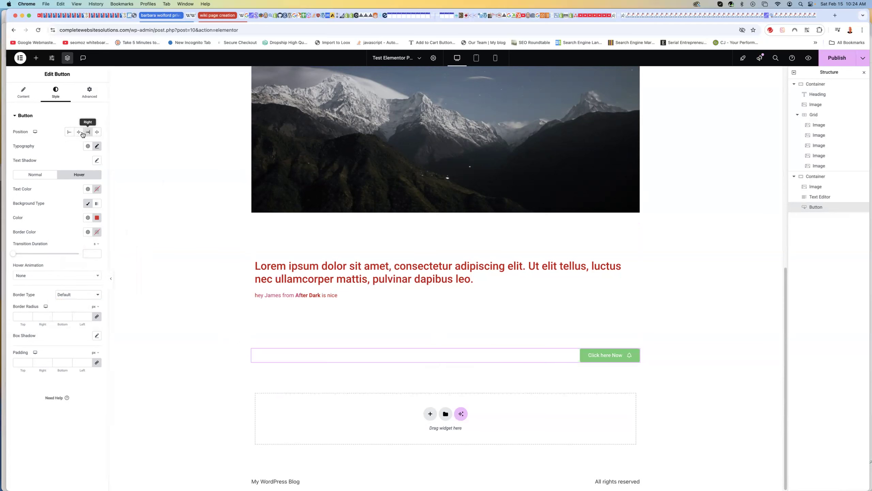
pyautogui.click(78, 132)
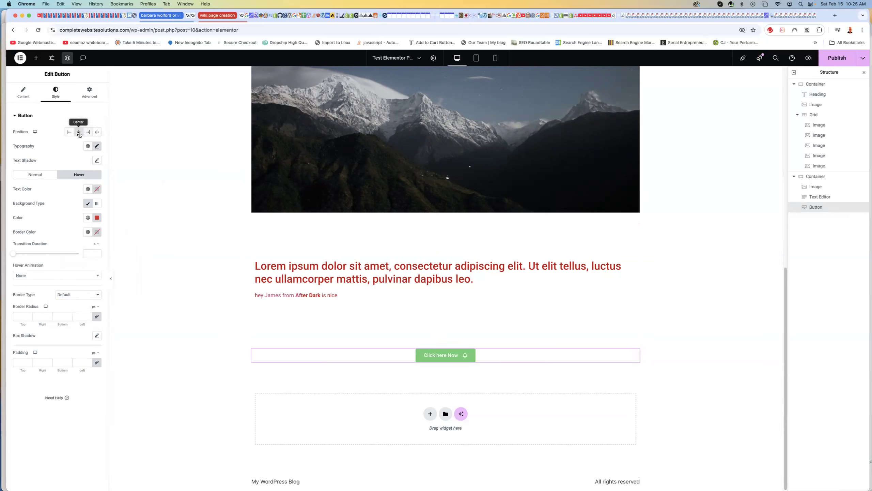
# Step: Look through the advanced settings of the button and of the text widget above it
pyautogui.click(89, 98)
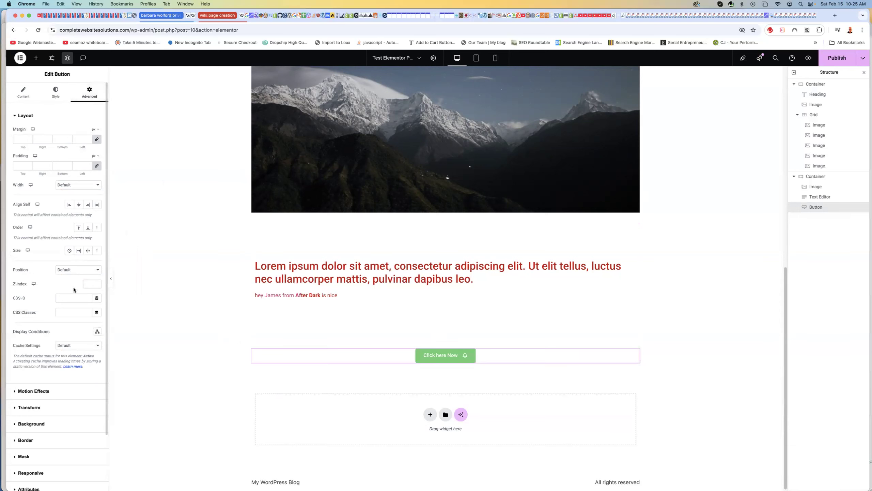
pyautogui.scroll(-1, 60, 245)
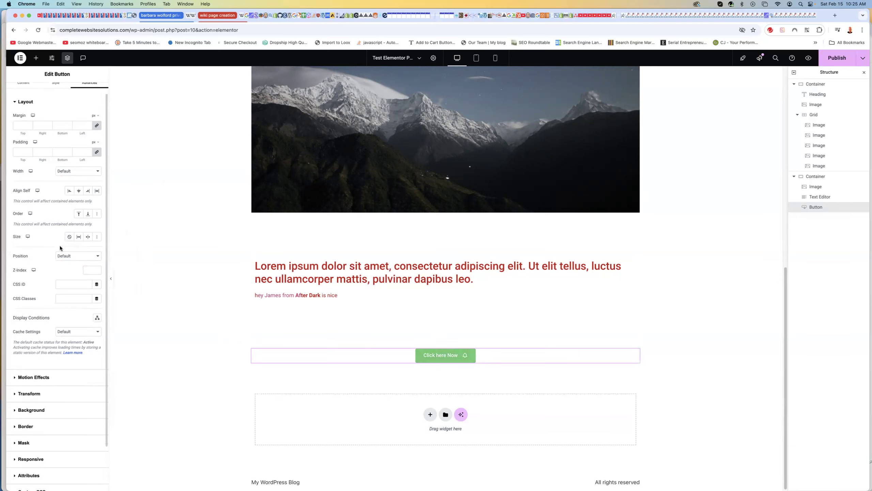
pyautogui.scroll(-3, 60, 245)
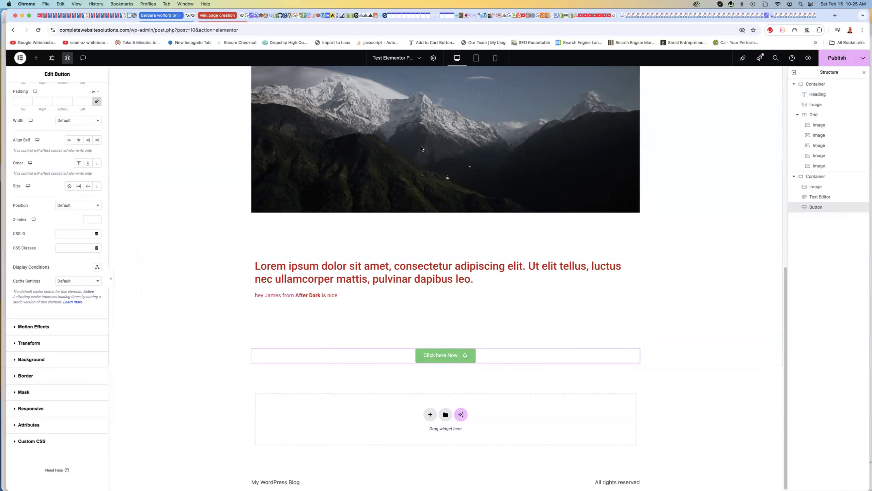
pyautogui.click(433, 275)
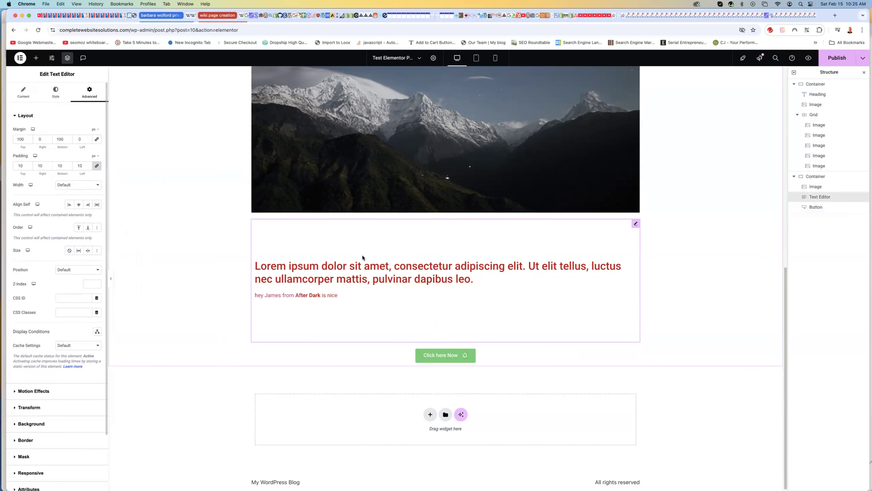
pyautogui.scroll(-4, 63, 369)
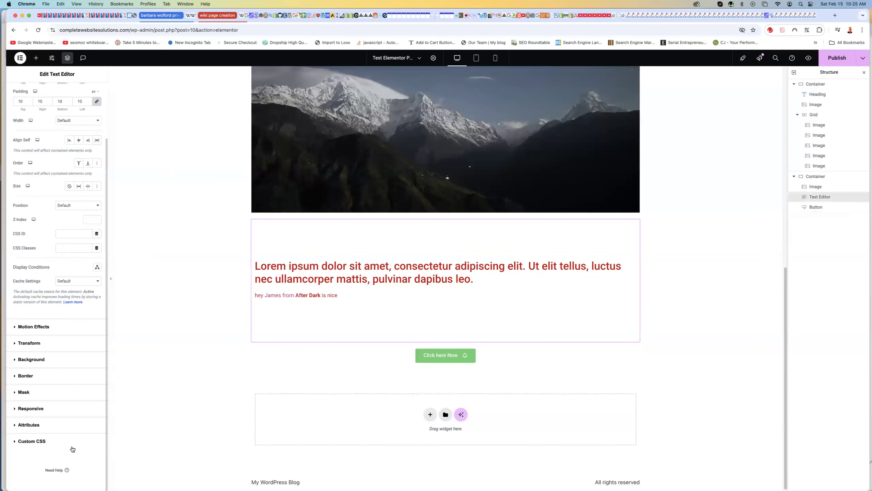
# Step: Collapse the Layout and Basic widget categories and browse the Pro, General and Link In Bio widgets
pyautogui.click(35, 58)
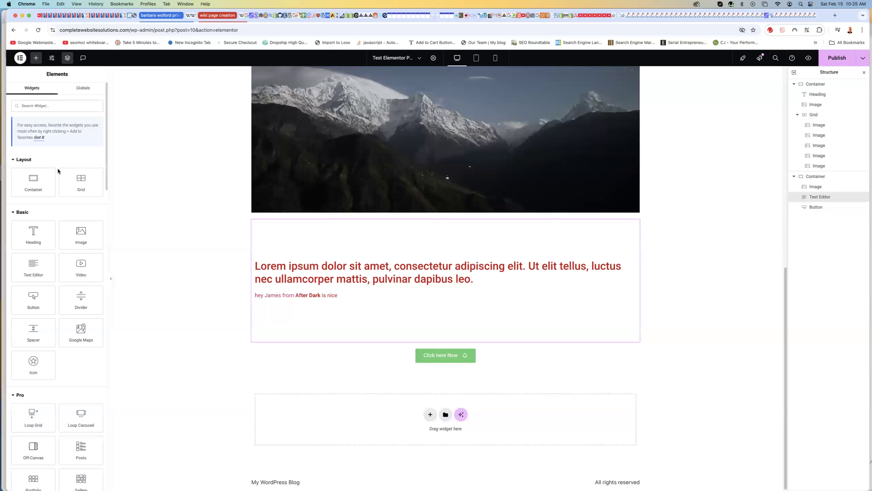
pyautogui.click(14, 160)
pyautogui.click(13, 176)
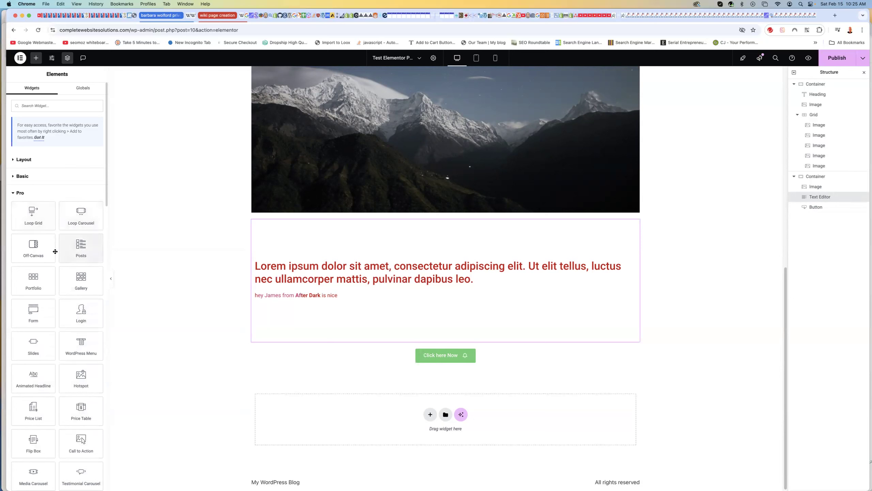
pyautogui.scroll(-20, 47, 343)
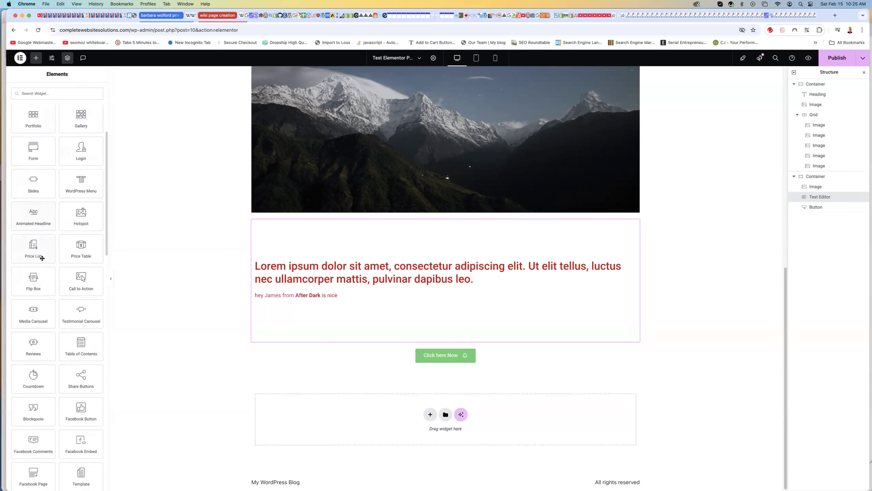
pyautogui.scroll(-3, 48, 267)
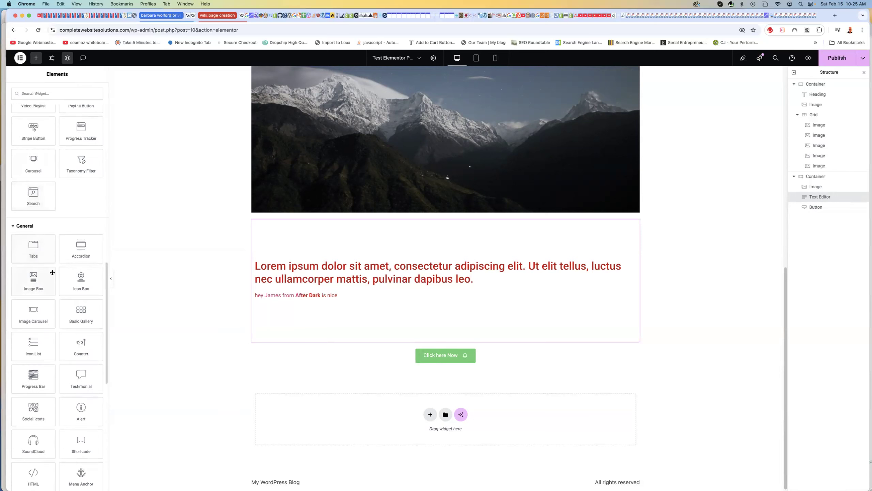
pyautogui.scroll(-15, 79, 398)
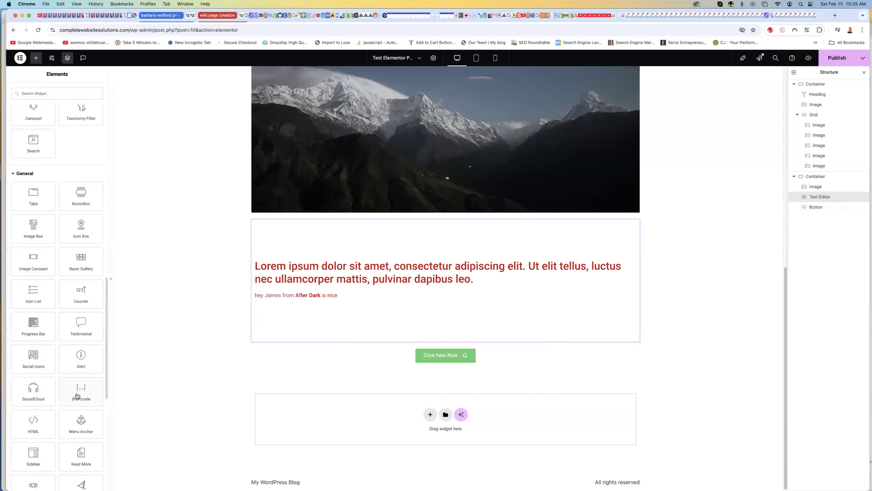
pyautogui.scroll(-5, 77, 397)
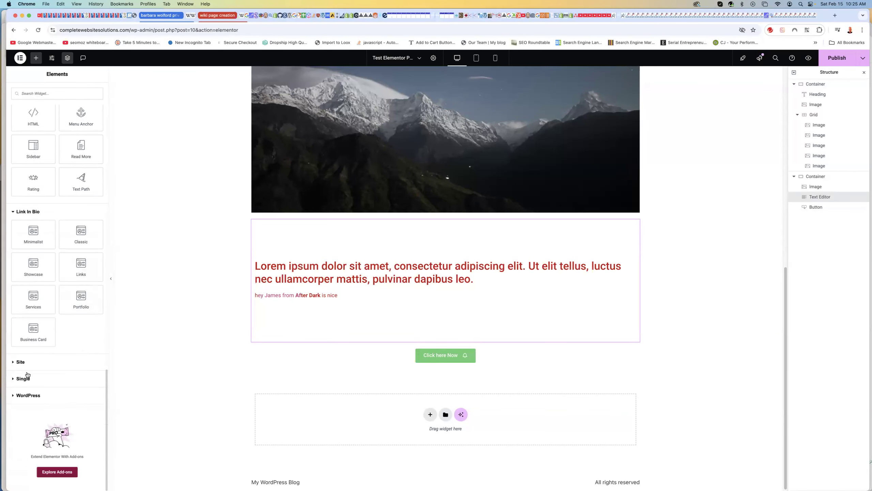
# Step: Add a Site Logo widget from the Site category between the heading and the image in the red container
pyautogui.click(21, 363)
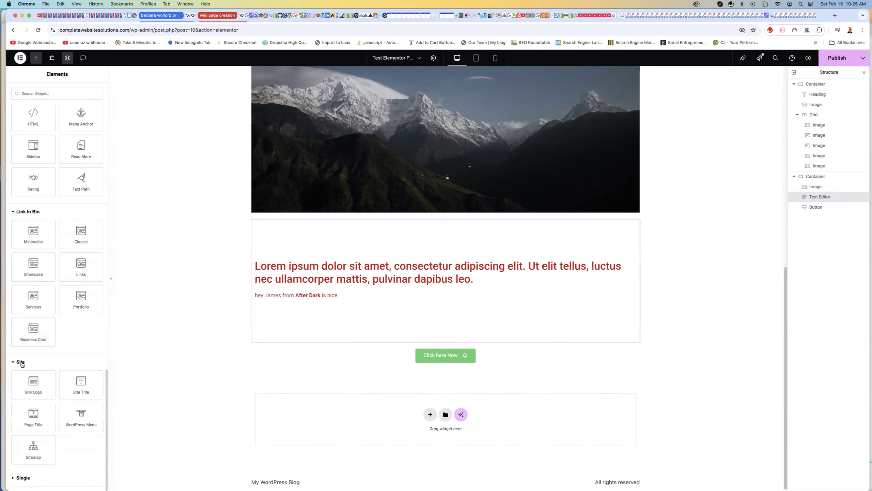
pyautogui.scroll(-6, 65, 348)
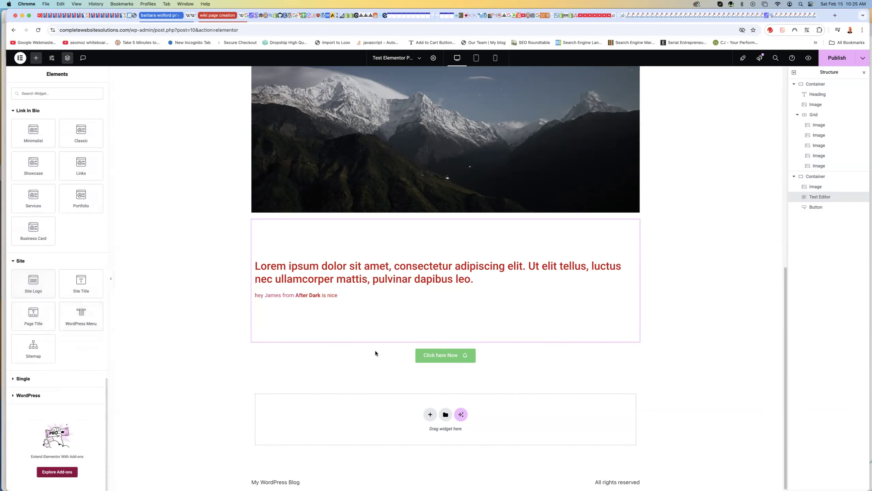
pyautogui.scroll(12, 375, 352)
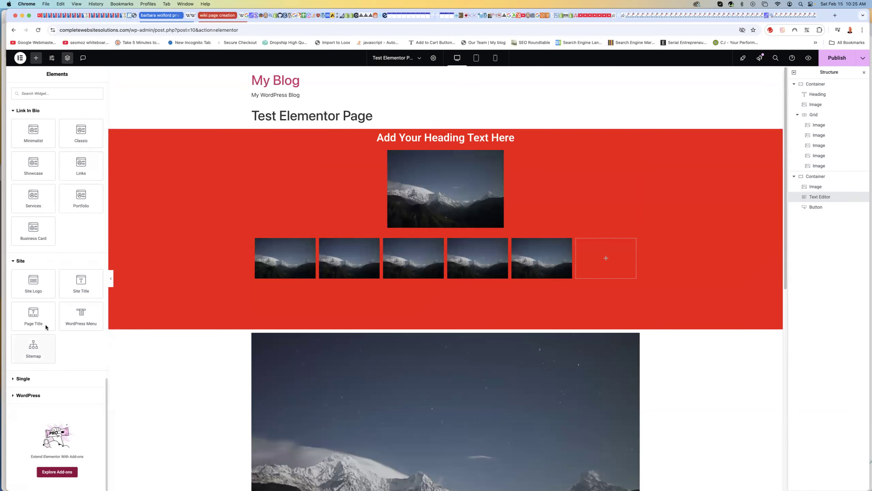
pyautogui.moveTo(34, 280); pyautogui.dragTo(415, 154)
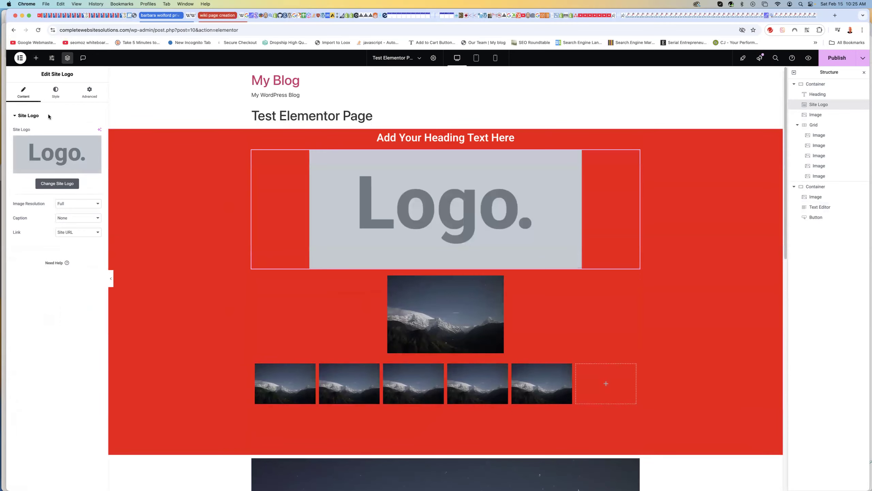
# Step: Expand the Single and WordPress widget categories and look through the widgets they offer
pyautogui.click(36, 58)
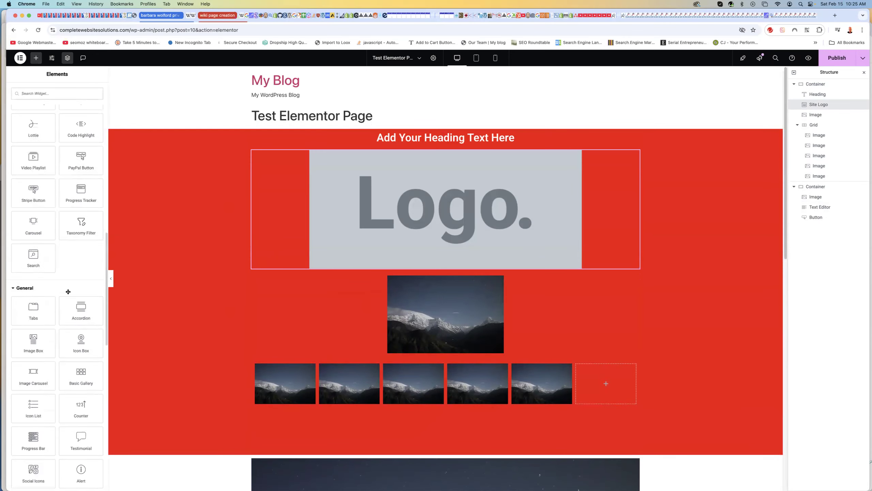
pyautogui.scroll(-15, 68, 291)
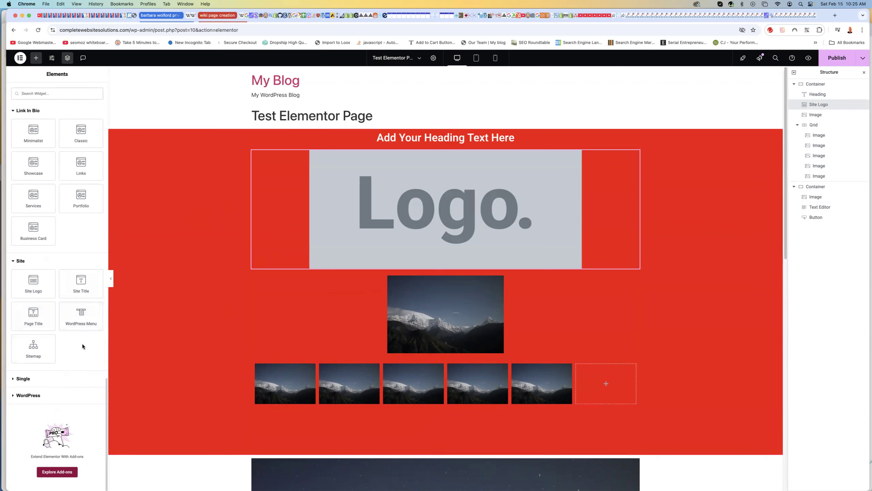
pyautogui.click(30, 379)
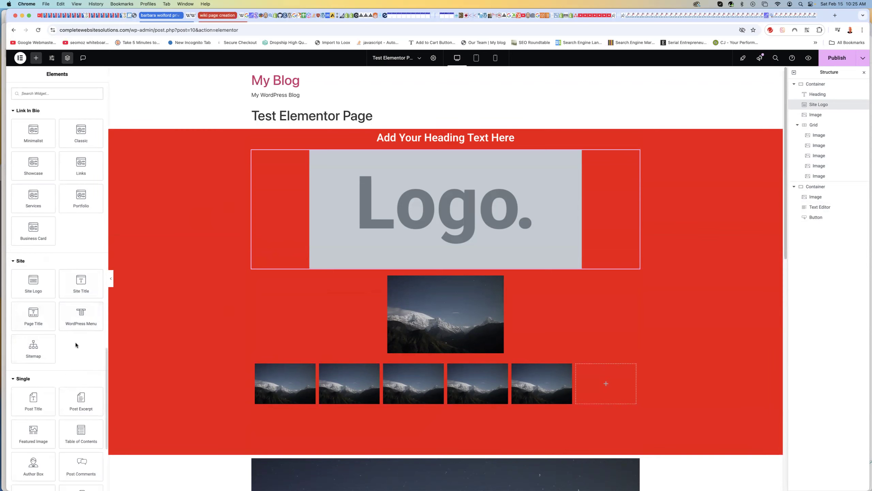
pyautogui.scroll(-5, 74, 345)
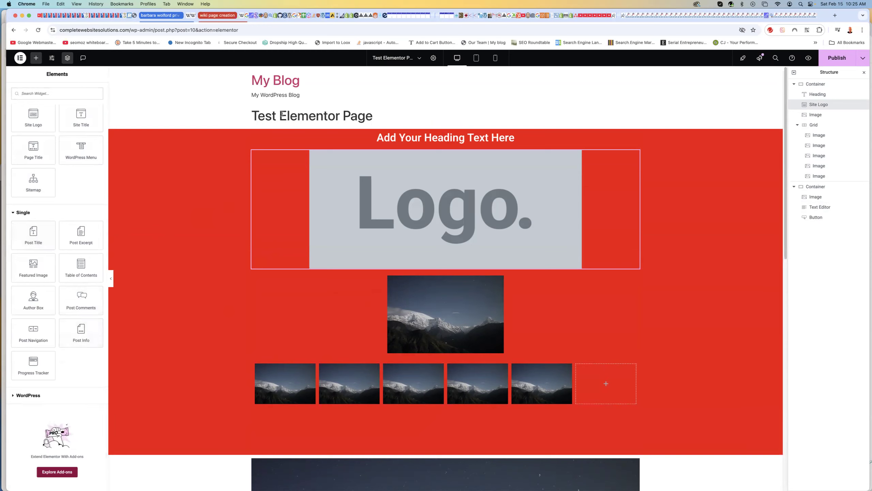
pyautogui.click(31, 398)
pyautogui.scroll(-10, 57, 362)
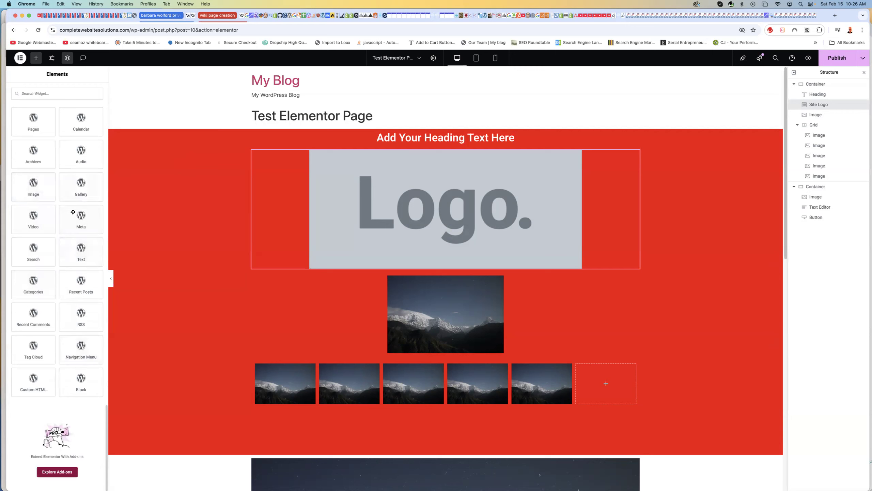
pyautogui.scroll(15, 78, 257)
pyautogui.scroll(10, 78, 258)
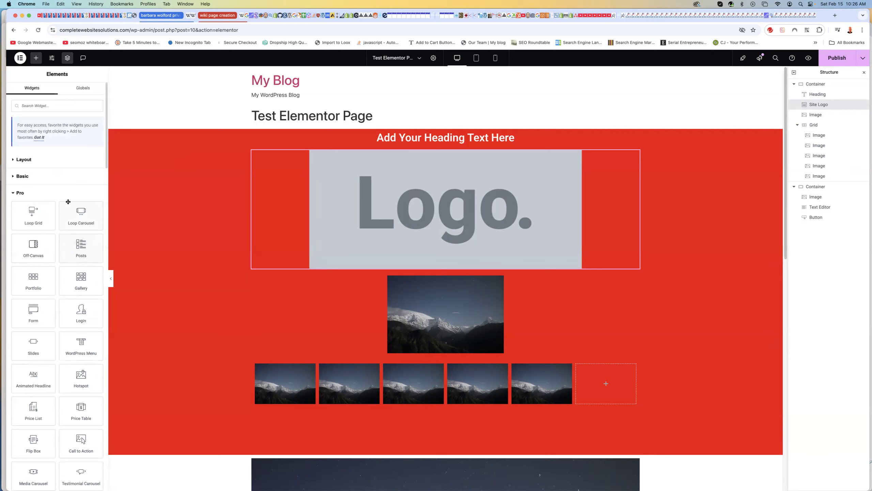
# Step: Add an Animated Headline widget from the Pro category between the heading and the site logo
pyautogui.click(28, 161)
pyautogui.scroll(-2, 57, 216)
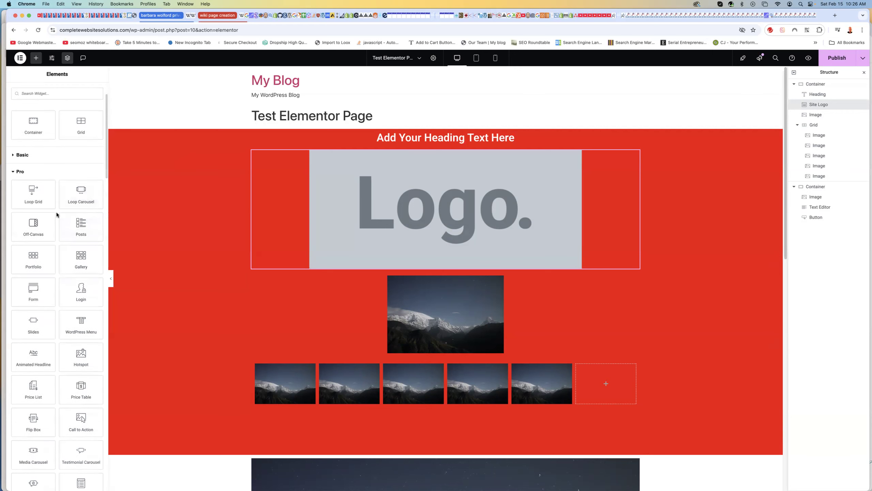
pyautogui.scroll(-1, 56, 215)
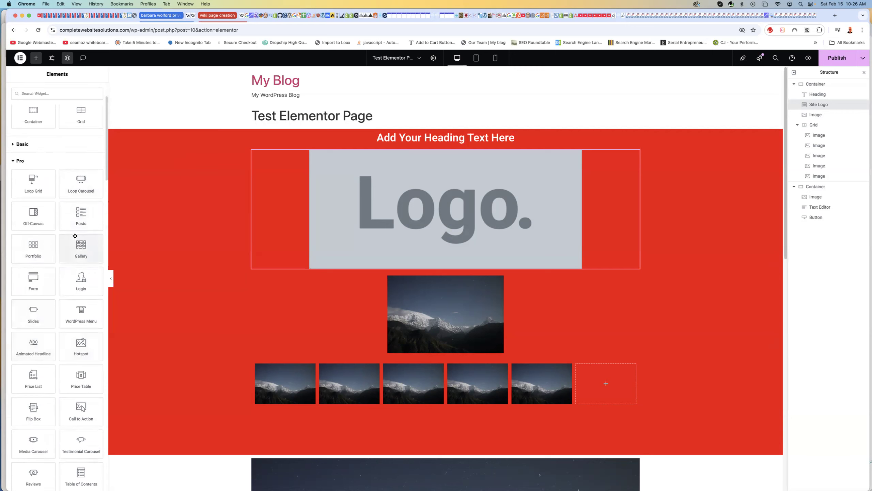
pyautogui.scroll(-5, 75, 236)
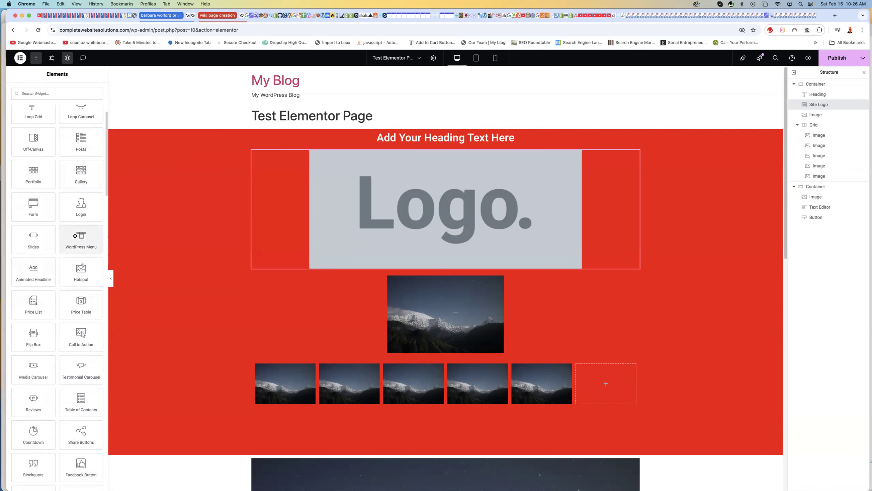
pyautogui.moveTo(33, 272); pyautogui.dragTo(406, 145)
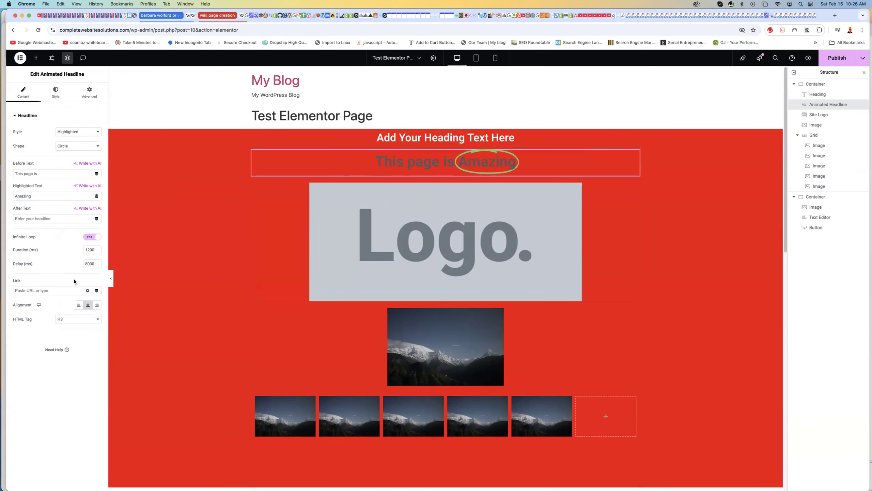
# Step: Try the Curly highlight shape on the animated headline and settle on Underline
pyautogui.click(66, 146)
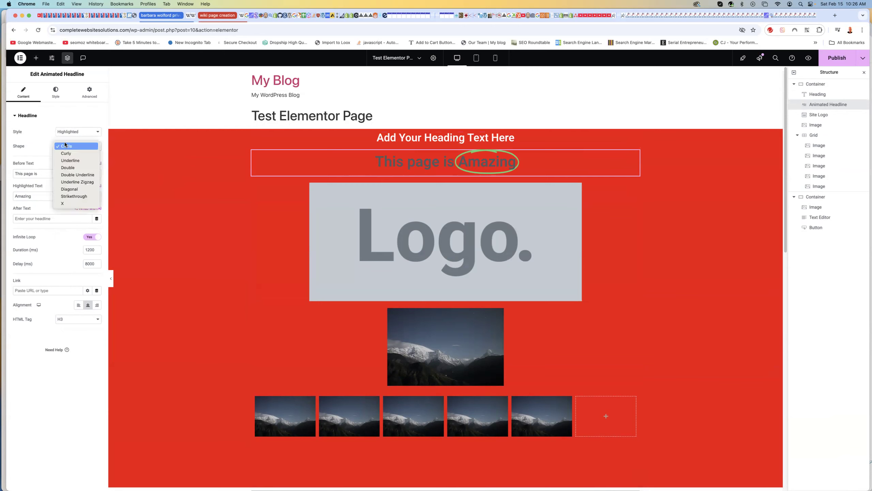
pyautogui.click(69, 155)
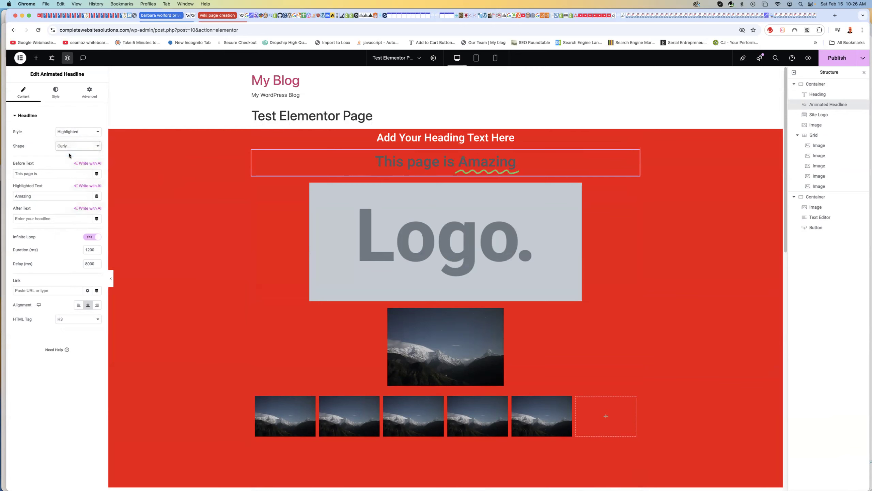
pyautogui.click(69, 153)
pyautogui.click(73, 154)
pyautogui.click(55, 92)
pyautogui.click(89, 93)
pyautogui.click(24, 92)
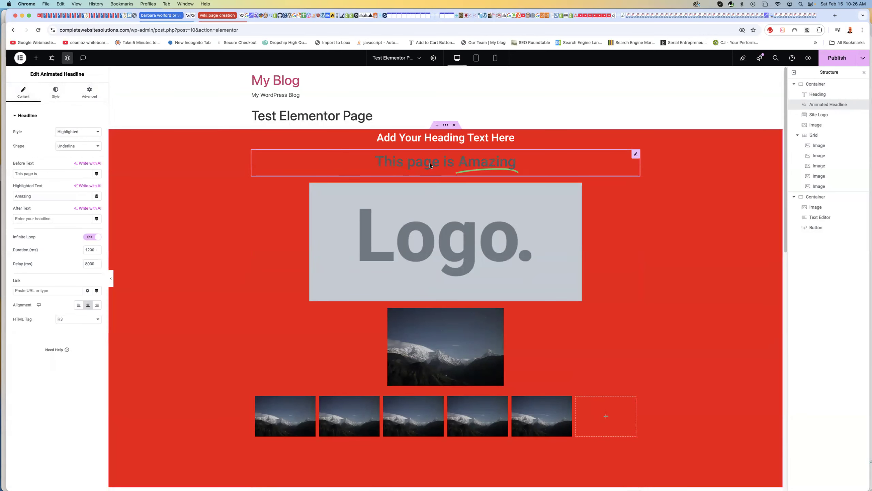
# Step: Change the color of the animated headline's underline shape to a more saturated green
pyautogui.click(56, 91)
pyautogui.click(97, 132)
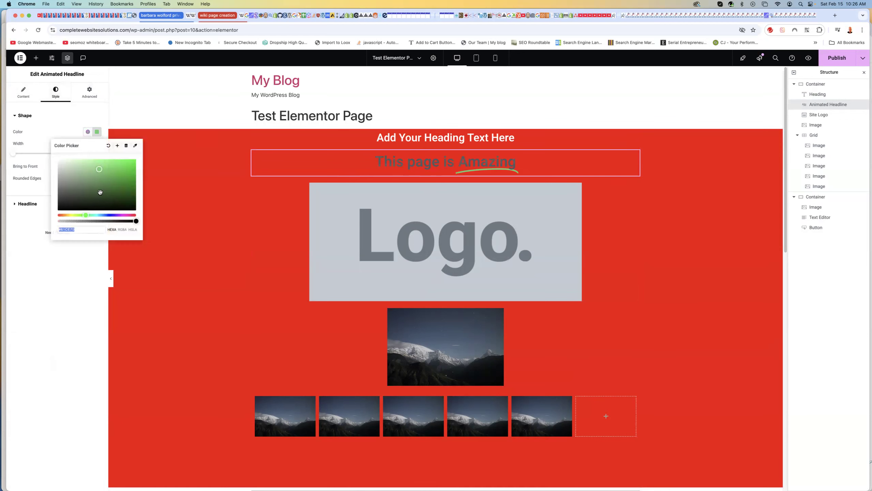
pyautogui.click(128, 168)
pyautogui.click(124, 166)
pyautogui.click(70, 118)
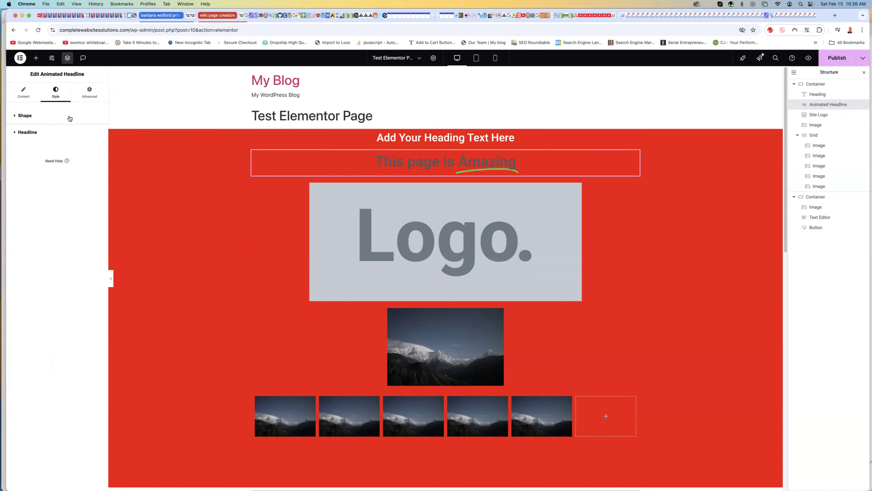
# Step: Set the text color of the animated headline's non-animated part to white
pyautogui.click(27, 132)
pyautogui.click(38, 115)
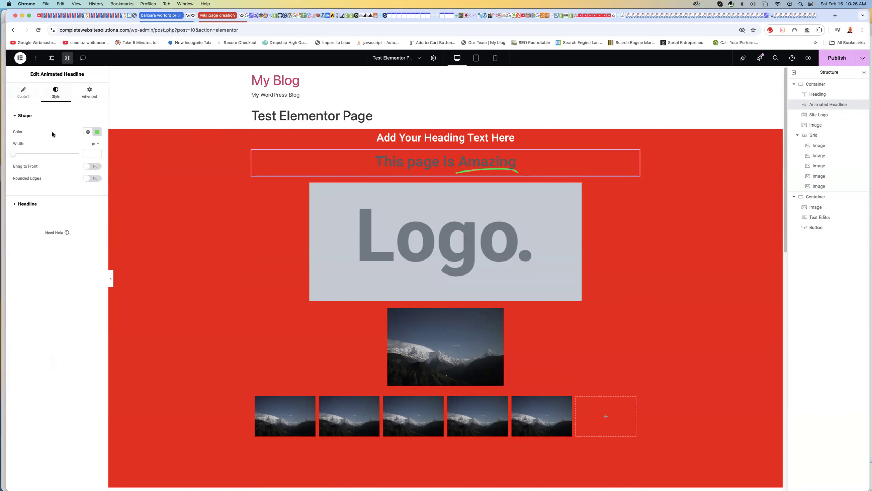
pyautogui.click(28, 205)
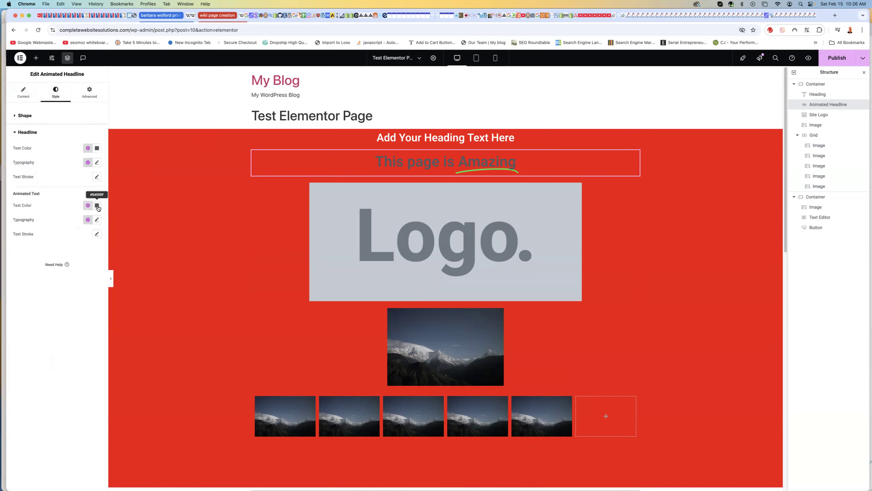
pyautogui.click(99, 149)
pyautogui.moveTo(82, 205); pyautogui.dragTo(48, 171)
pyautogui.click(89, 115)
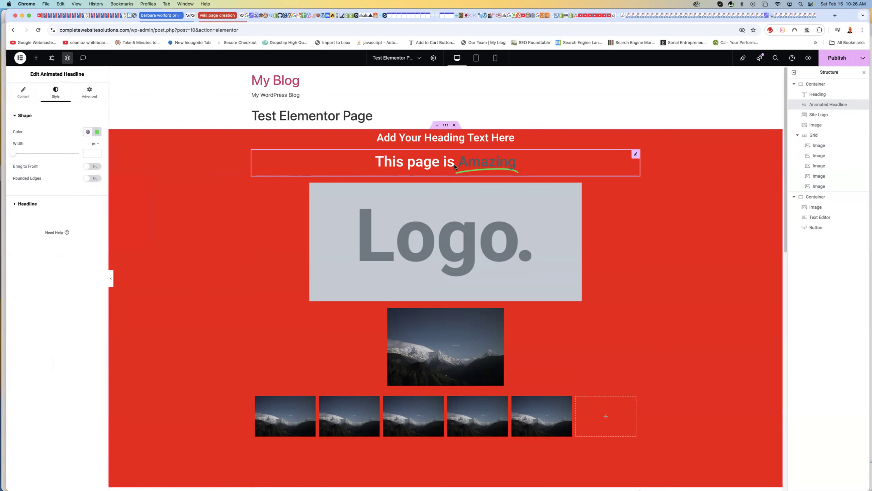
# Step: In the animated headline's motion effects, look at the sticky options and apply the Fade In Up entrance animation
pyautogui.click(89, 92)
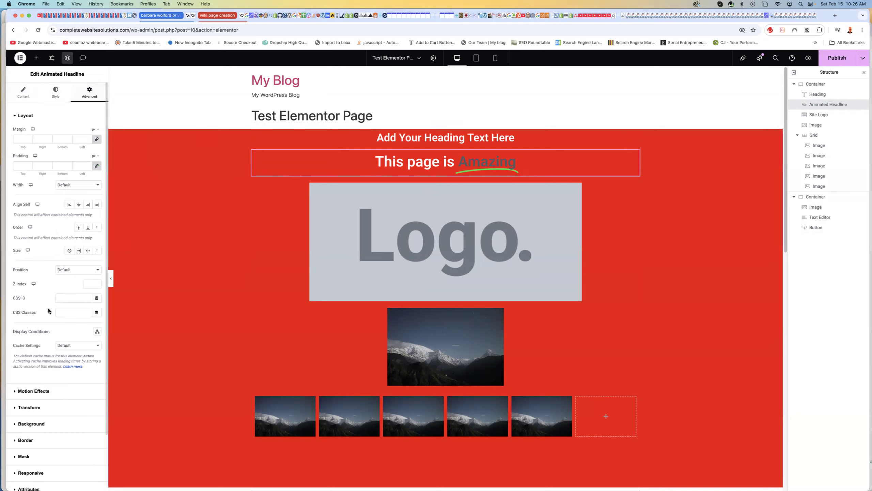
pyautogui.click(39, 391)
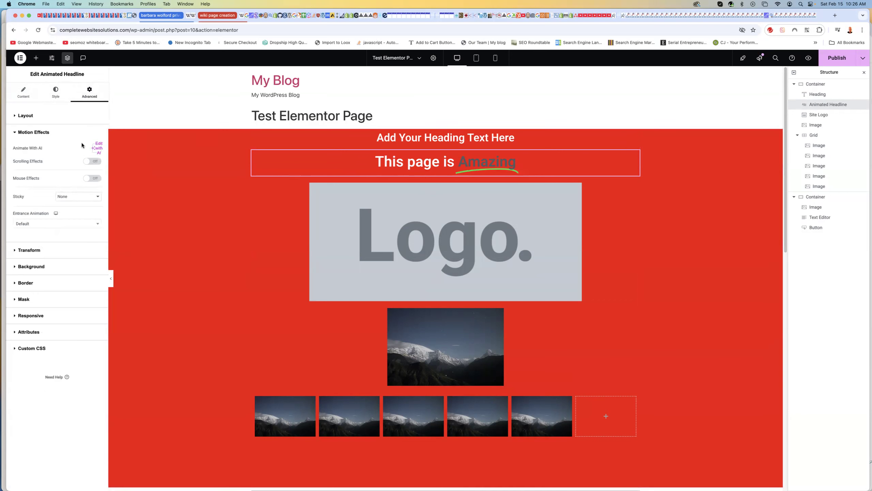
pyautogui.click(73, 201)
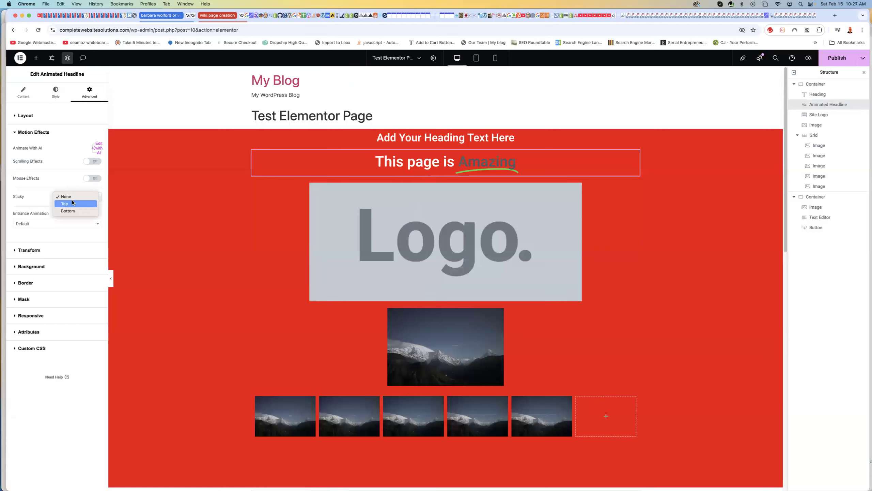
pyautogui.click(37, 203)
pyautogui.click(48, 223)
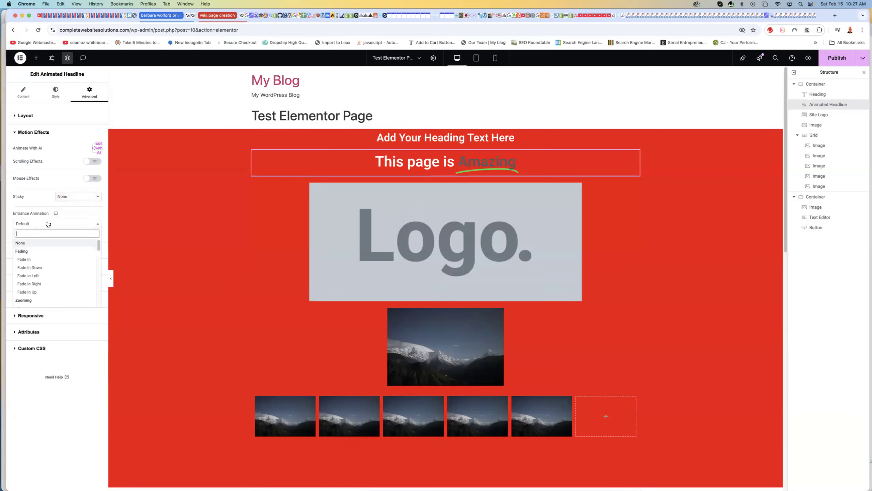
pyautogui.scroll(-5, 38, 272)
pyautogui.scroll(3, 45, 272)
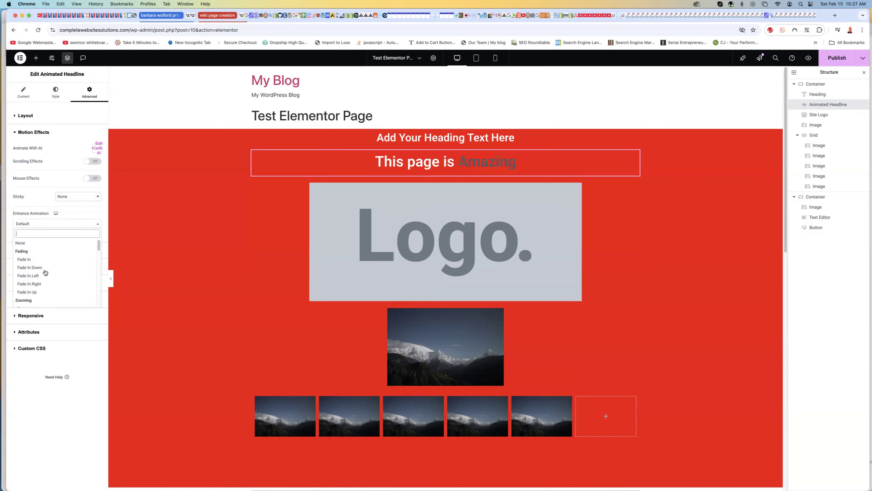
pyautogui.click(48, 291)
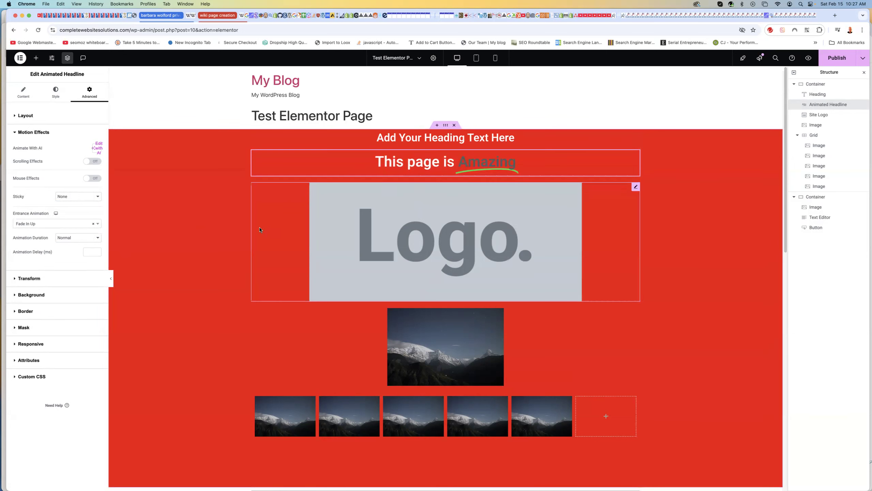
# Step: Set the animated headline's entrance animation to Slide In Left and publish the page
pyautogui.click(46, 224)
pyautogui.scroll(-5, 44, 268)
pyautogui.click(33, 288)
pyautogui.scroll(-7, 639, 478)
pyautogui.scroll(7, 639, 478)
pyautogui.click(837, 58)
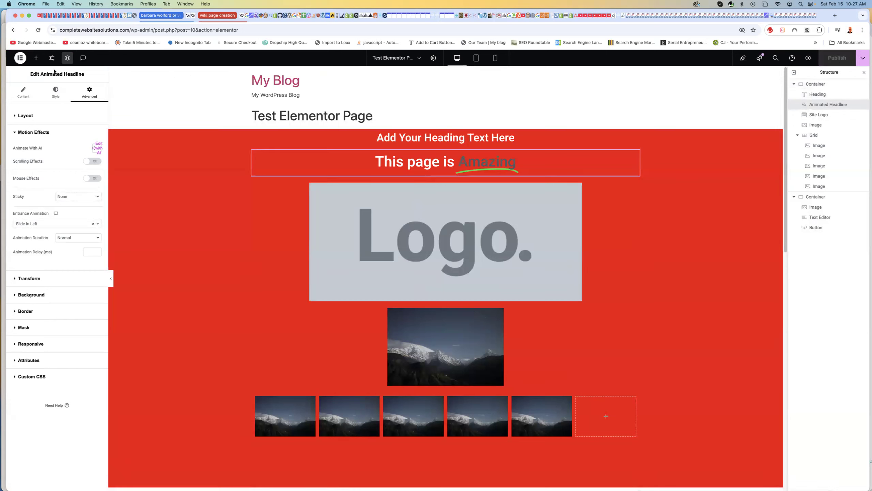
# Step: Return to the widget list and look at the options in the editor's main menu
pyautogui.click(36, 57)
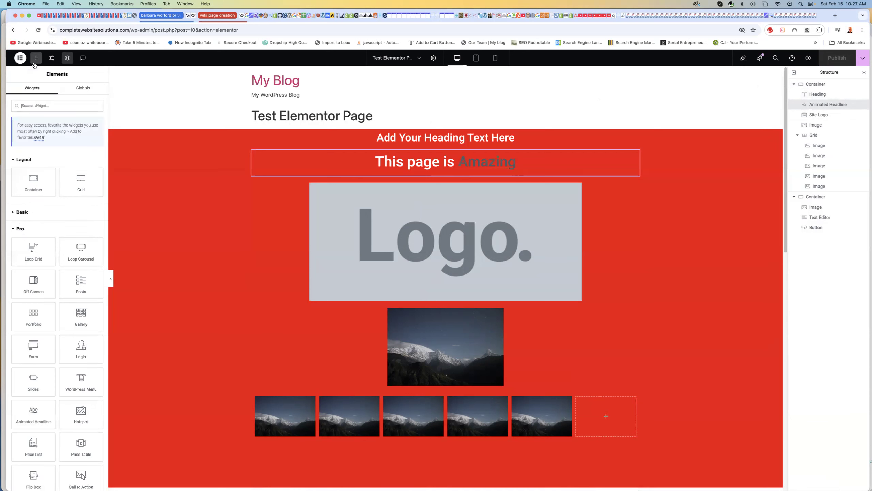
pyautogui.click(19, 59)
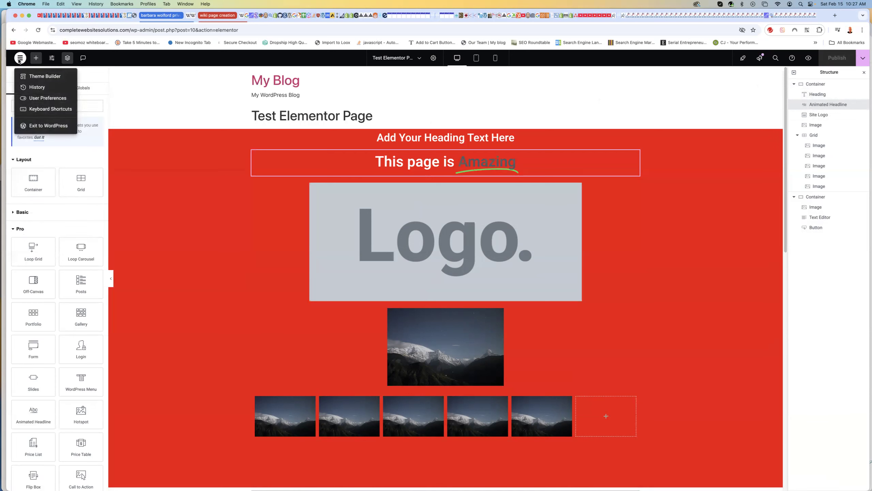
pyautogui.click(723, 95)
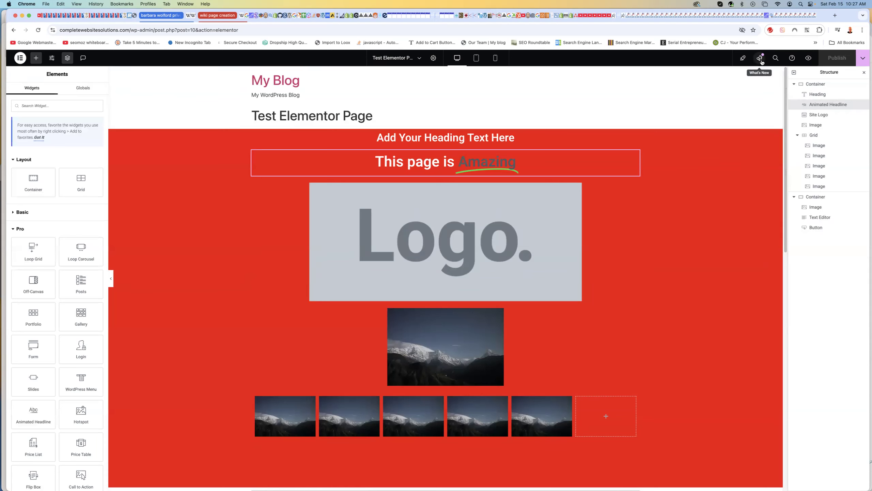
# Step: Preview the page, check its layout in a narrower browser window, and review its full length at the original width
pyautogui.click(809, 58)
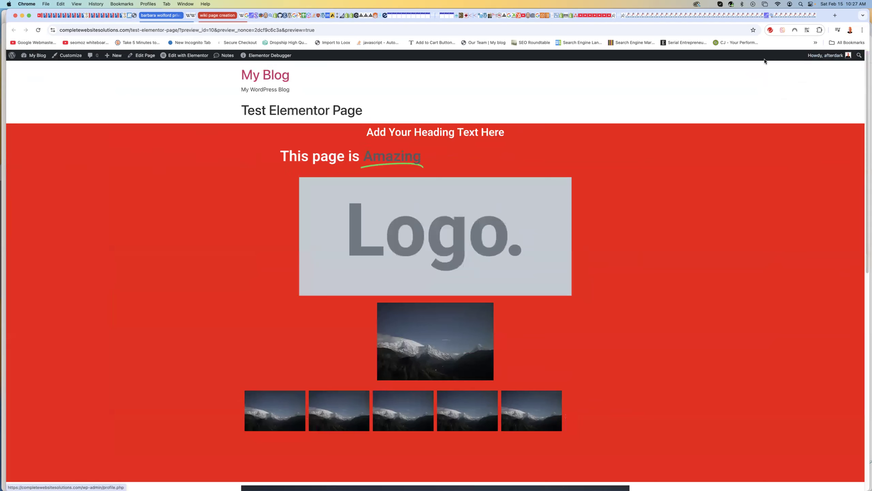
pyautogui.scroll(-4, 617, 168)
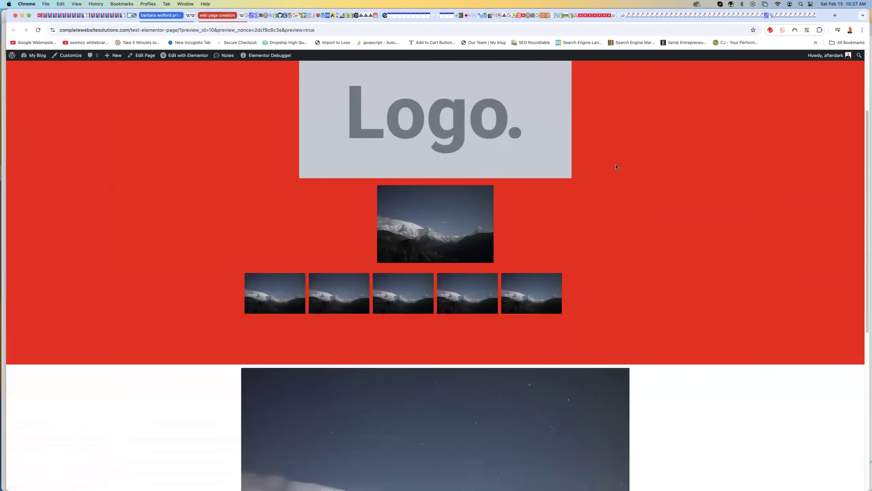
pyautogui.scroll(-2, 617, 167)
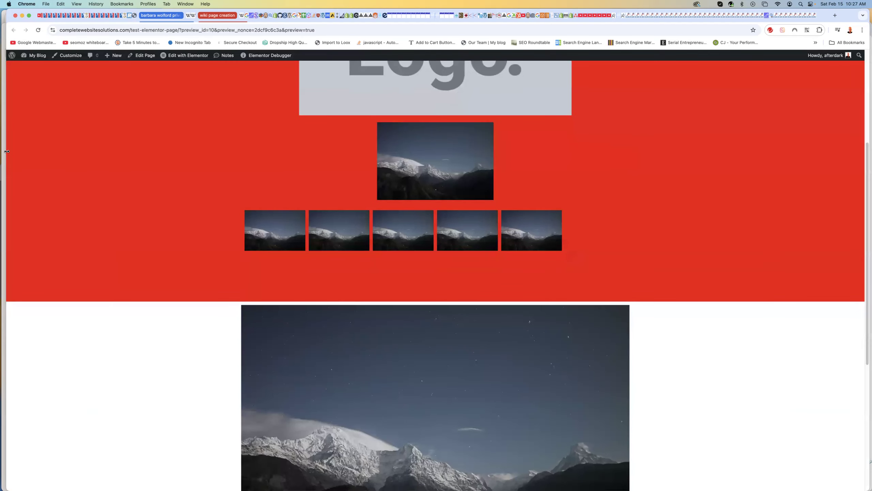
pyautogui.moveTo(7, 152); pyautogui.dragTo(528, 141)
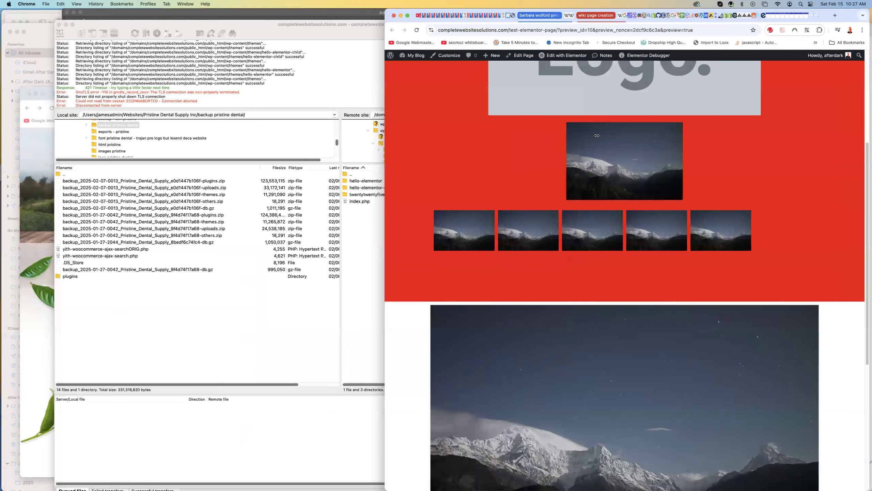
pyautogui.moveTo(662, 126); pyautogui.dragTo(73, 151)
pyautogui.moveTo(11, 150); pyautogui.dragTo(6, 152)
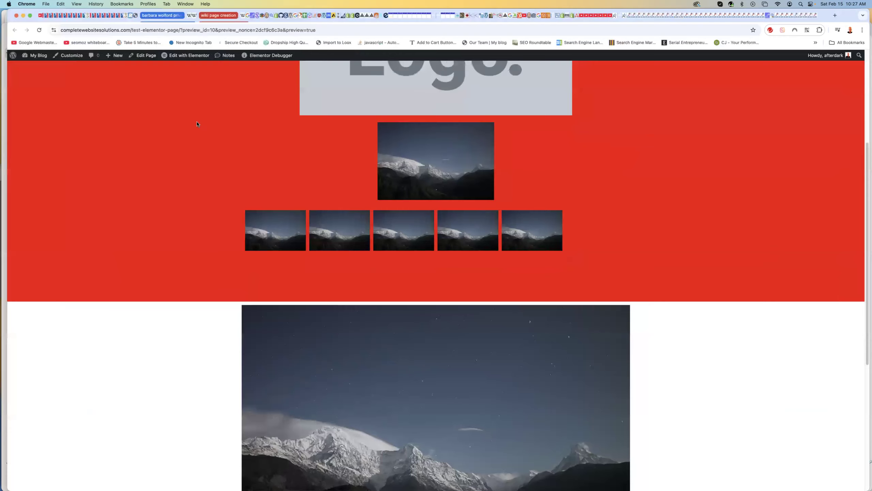
pyautogui.scroll(-4, 197, 124)
pyautogui.scroll(-4, 213, 134)
pyautogui.scroll(12, 226, 139)
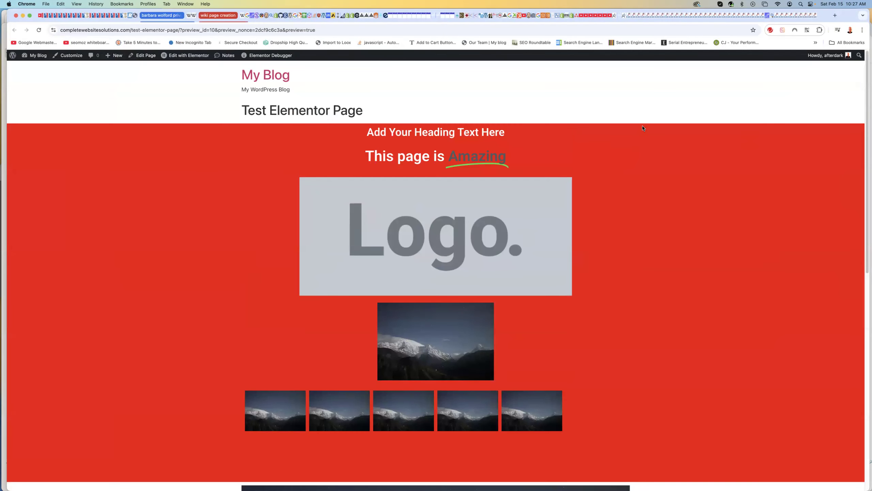
pyautogui.scroll(-1, 645, 127)
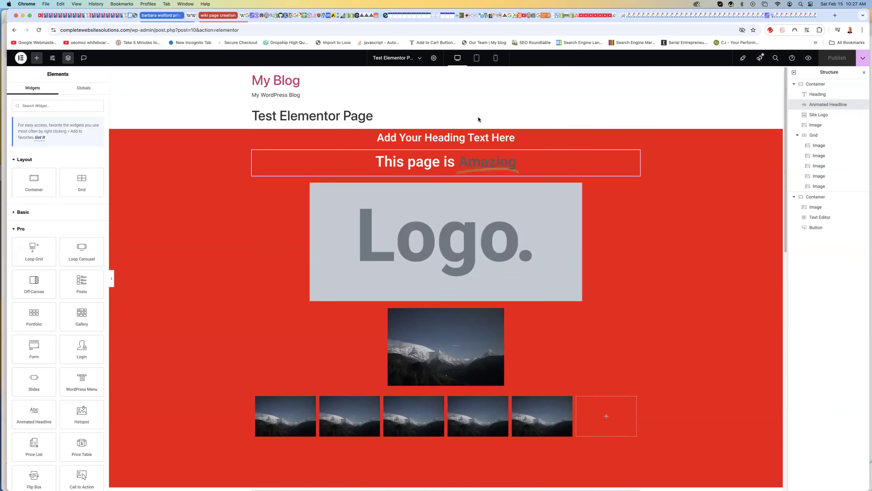
# Step: Delete the red container at the start of the page and undo the deletion
pyautogui.scroll(-12, 479, 118)
pyautogui.scroll(12, 486, 178)
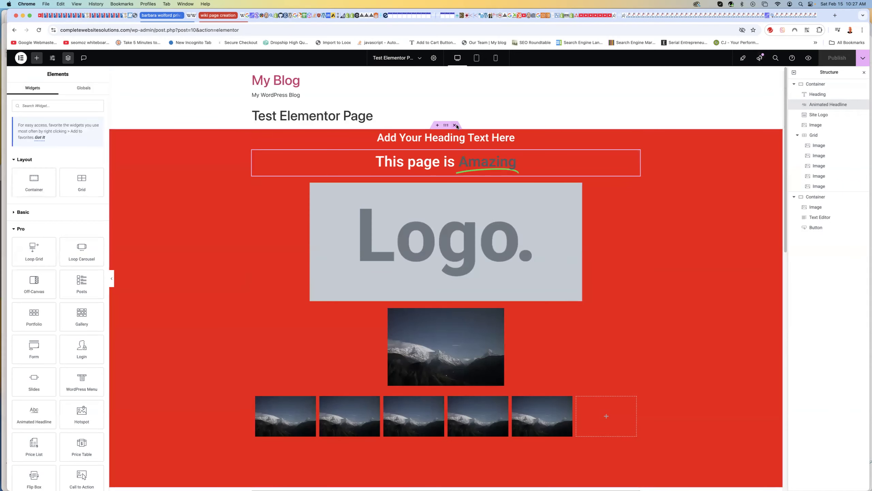
pyautogui.click(455, 126)
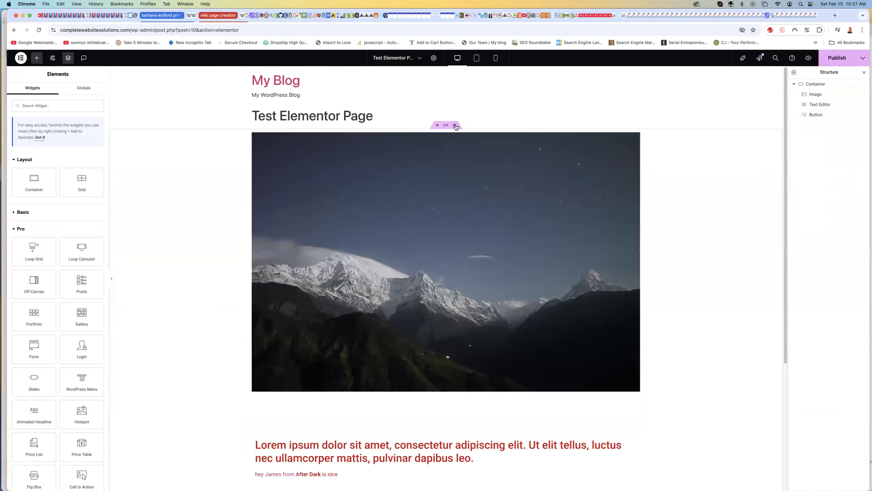
pyautogui.press('super+z')
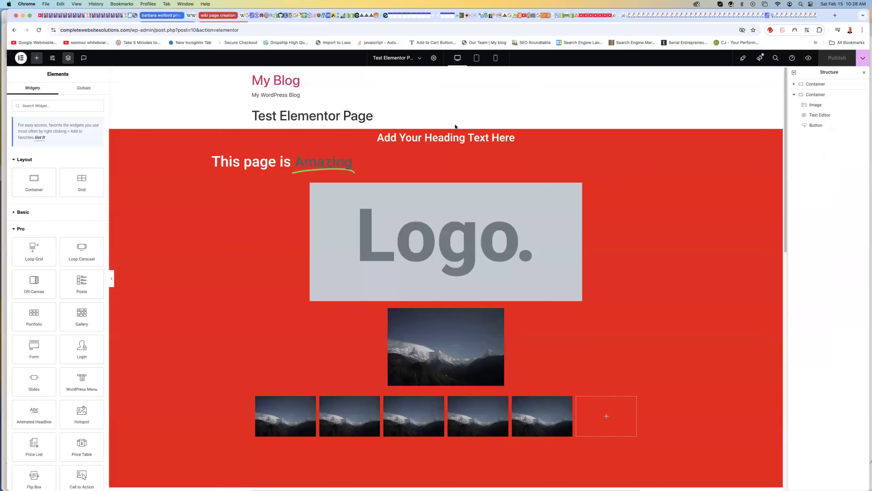
pyautogui.moveTo(454, 125)
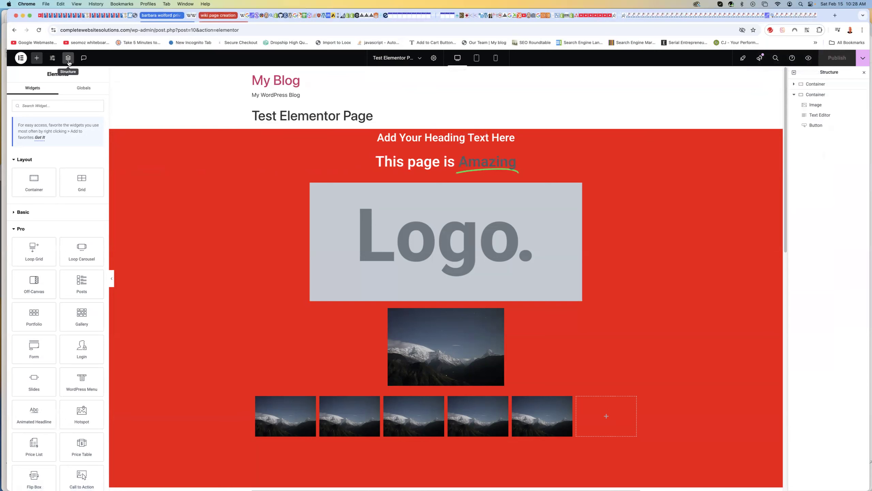
# Step: Look at the site settings and the list of saved global widgets
pyautogui.click(53, 58)
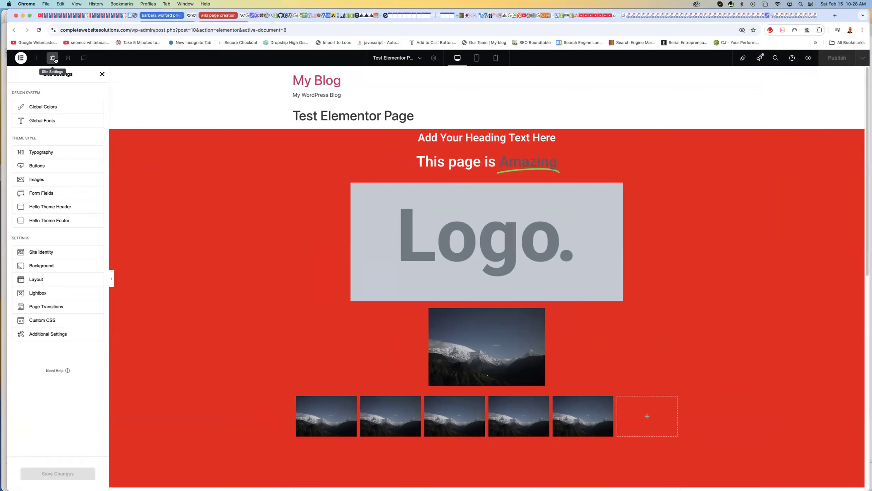
pyautogui.click(101, 75)
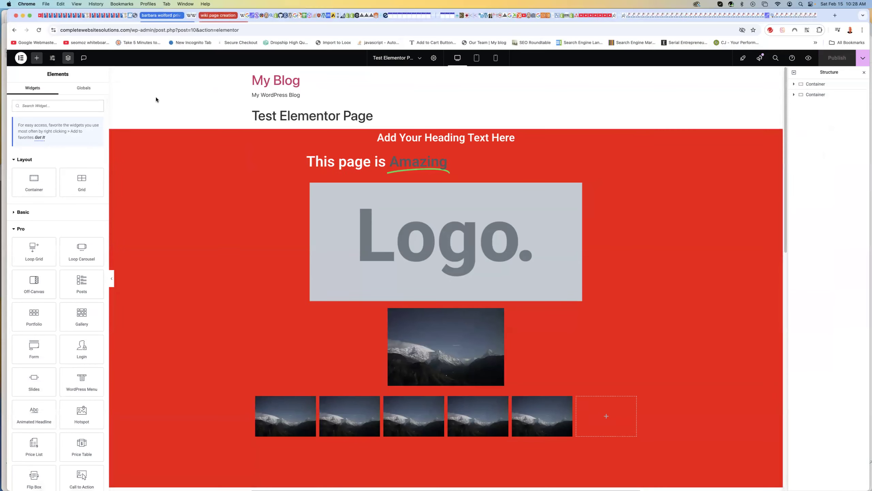
pyautogui.click(84, 88)
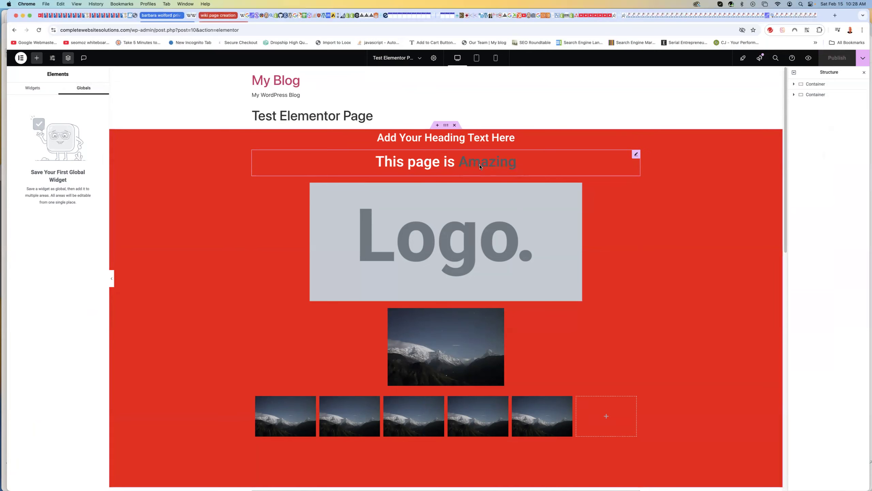
# Step: Save the "This page is Amazing" headline as a global widget named Animated Headline and publish the page
pyautogui.click(636, 156)
pyautogui.rightClick(637, 157)
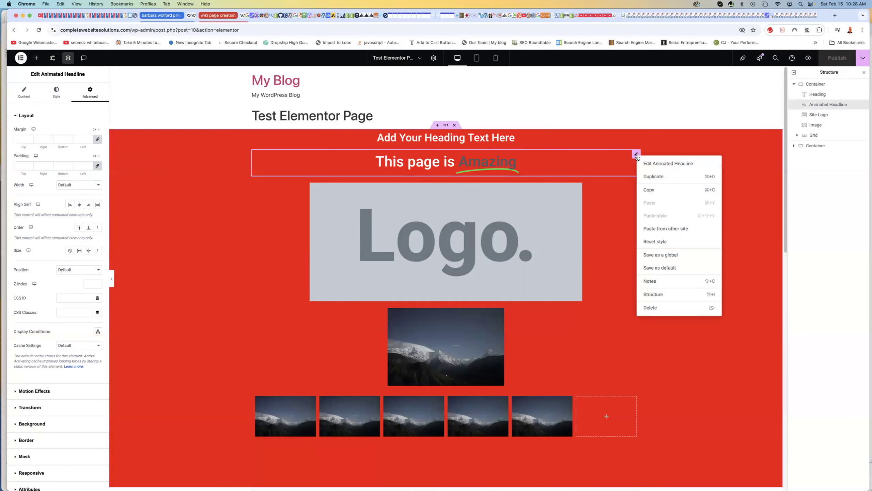
pyautogui.click(674, 255)
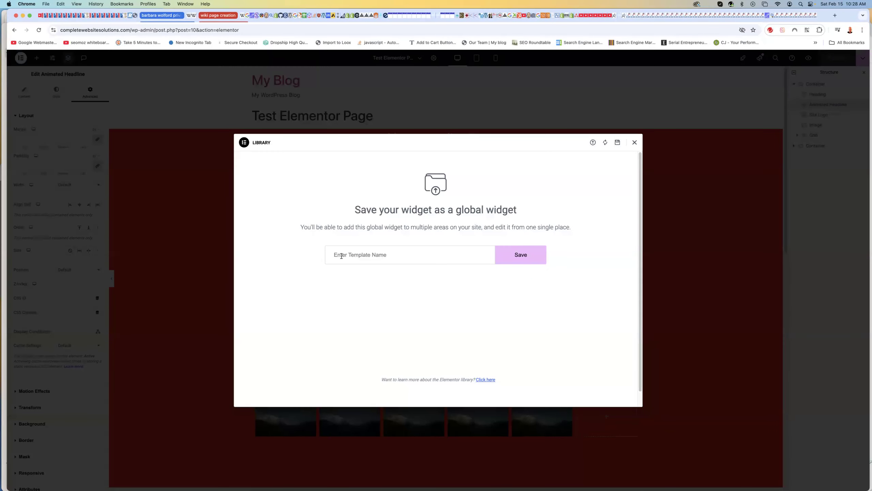
pyautogui.write('Animated Headline')
pyautogui.click(522, 259)
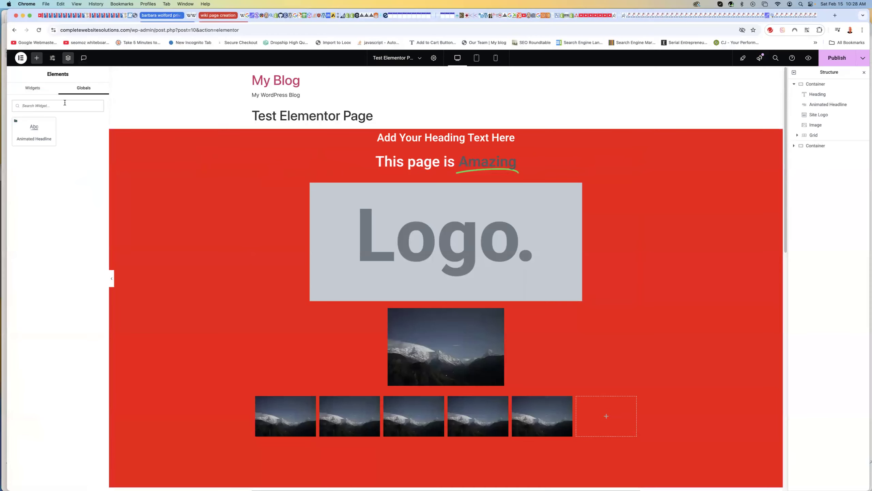
pyautogui.click(836, 61)
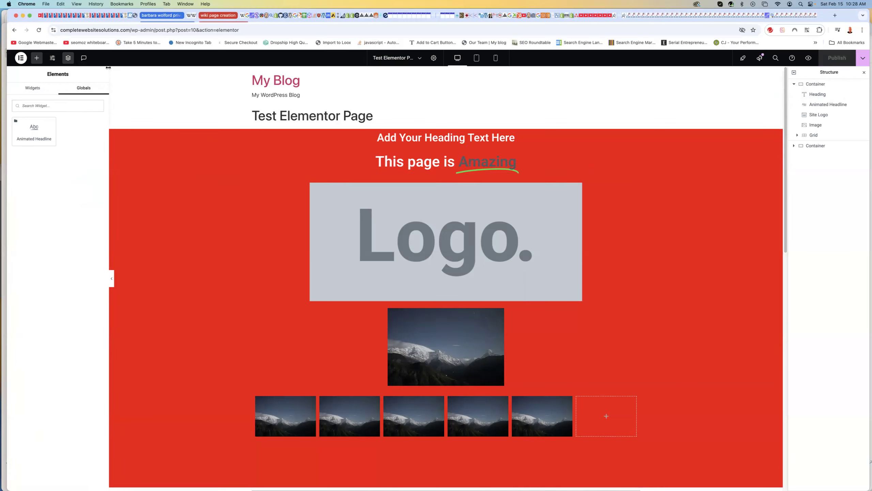
# Step: Exit to the WordPress page list and open Sample Page for editing with Elementor
pyautogui.click(20, 58)
pyautogui.click(36, 125)
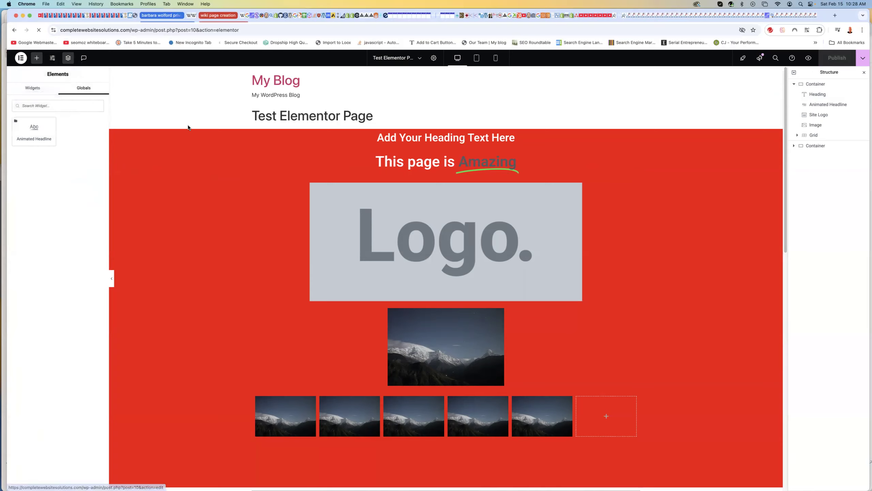
pyautogui.click(33, 109)
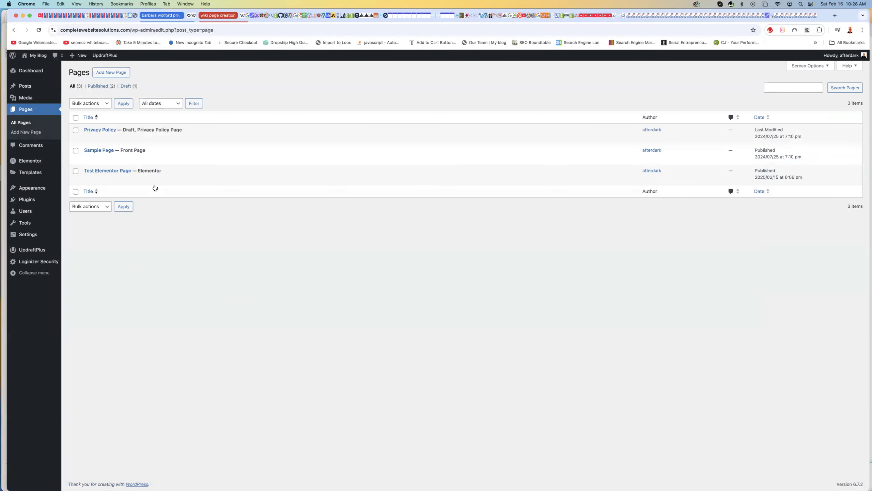
pyautogui.moveTo(149, 172)
pyautogui.click(99, 150)
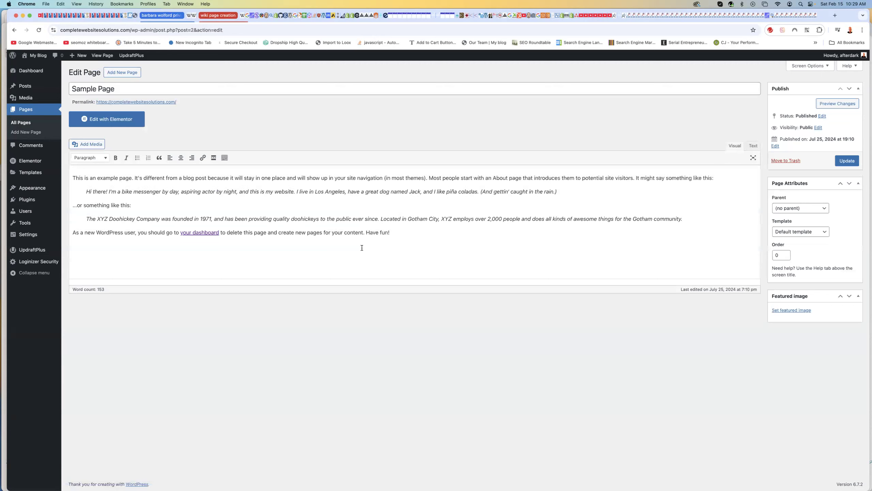
pyautogui.click(109, 120)
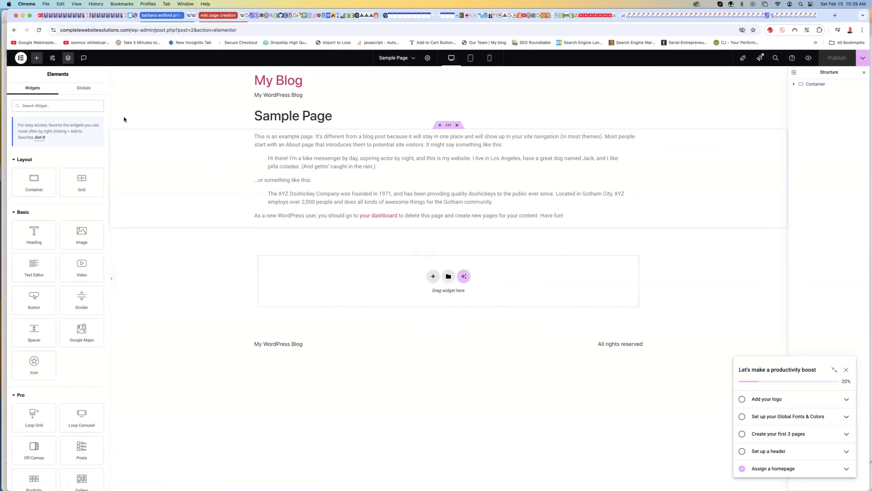
# Step: Insert the global Animated Headline widget above the example text on Sample Page
pyautogui.click(84, 88)
pyautogui.moveTo(33, 135); pyautogui.dragTo(415, 199)
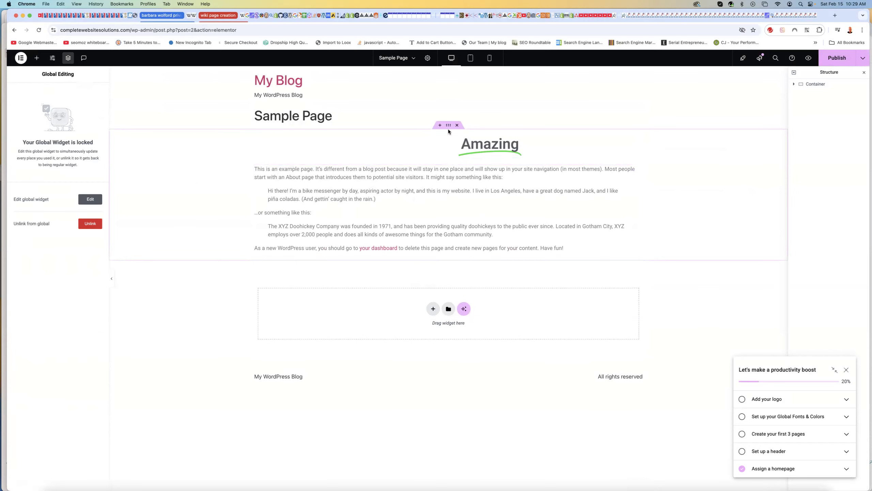
pyautogui.click(620, 142)
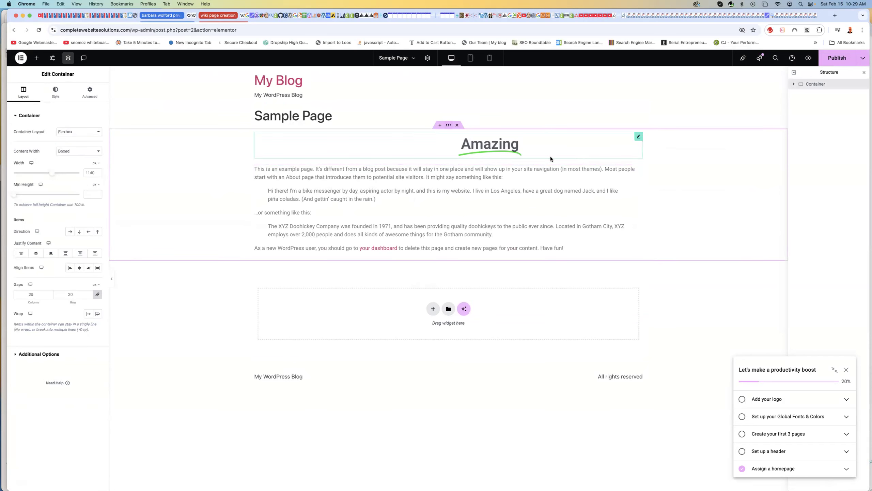
# Step: Unlink the inserted animated headline from its global widget
pyautogui.click(515, 144)
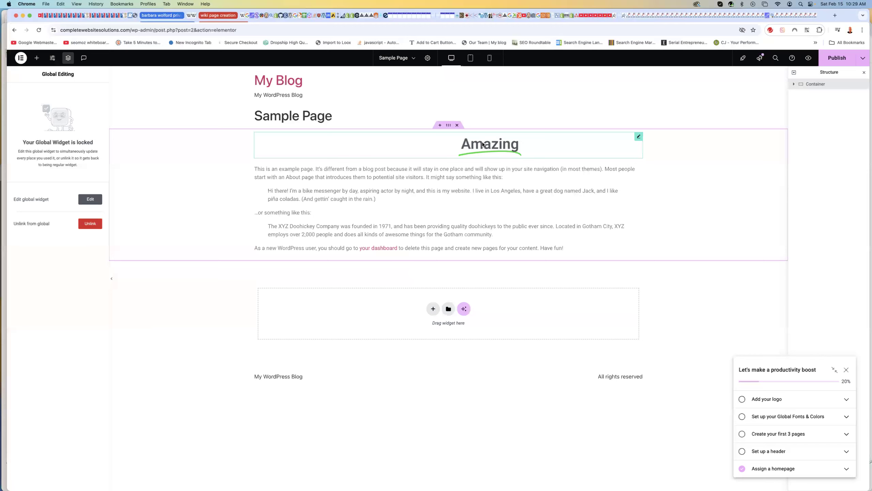
pyautogui.click(89, 223)
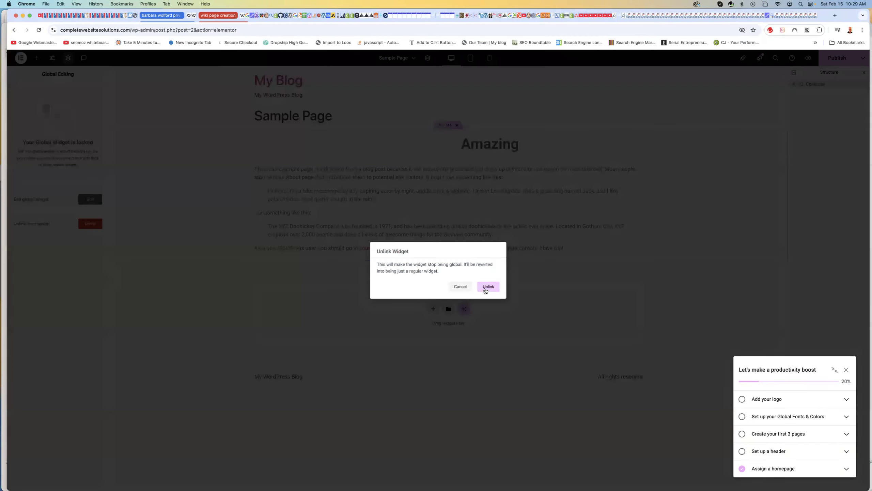
pyautogui.click(486, 288)
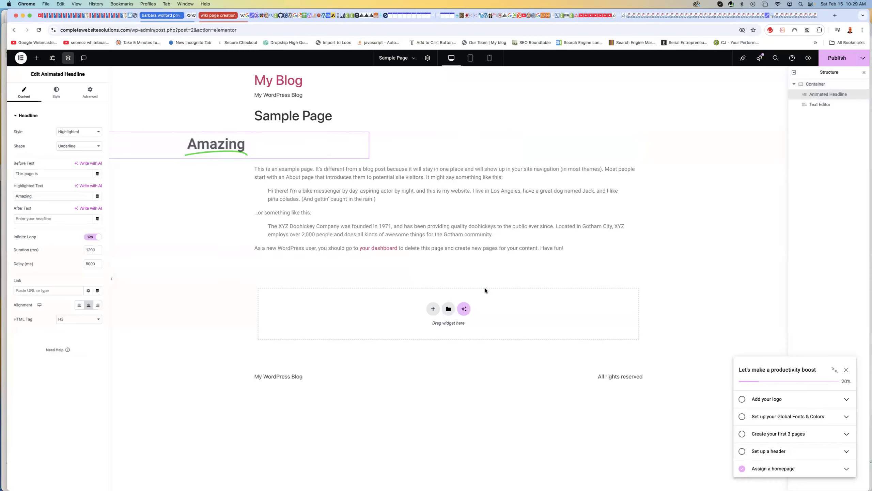
# Step: Set the text color of the headline's animated word "Amazing" to blue
pyautogui.click(56, 92)
pyautogui.click(57, 203)
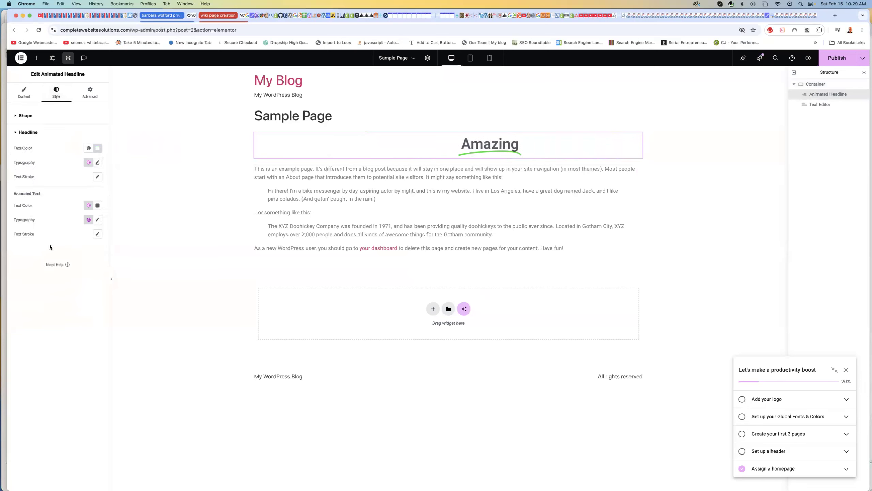
pyautogui.click(97, 205)
pyautogui.click(99, 240)
pyautogui.moveTo(115, 250); pyautogui.dragTo(140, 239)
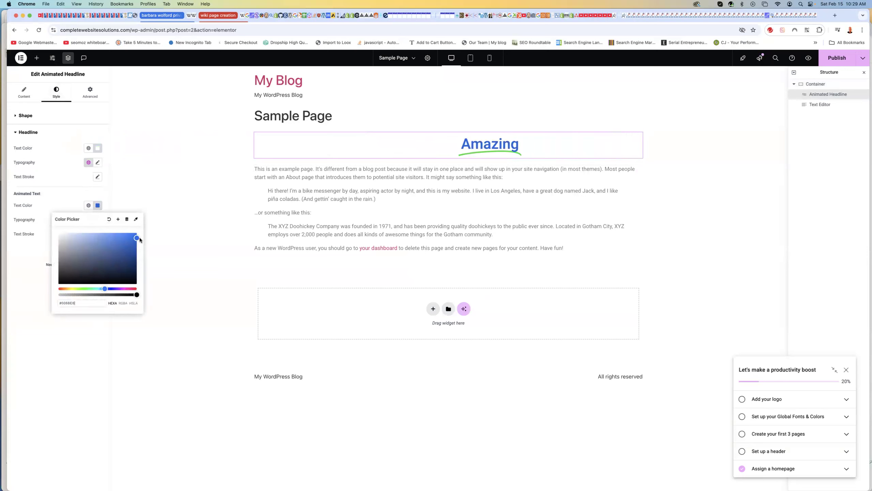
pyautogui.click(54, 134)
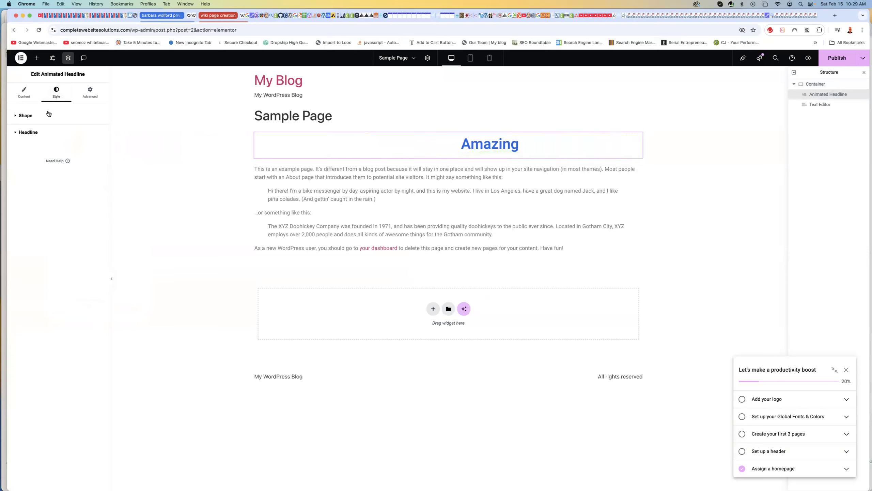
# Step: Set the headline's main text color to red
pyautogui.click(29, 132)
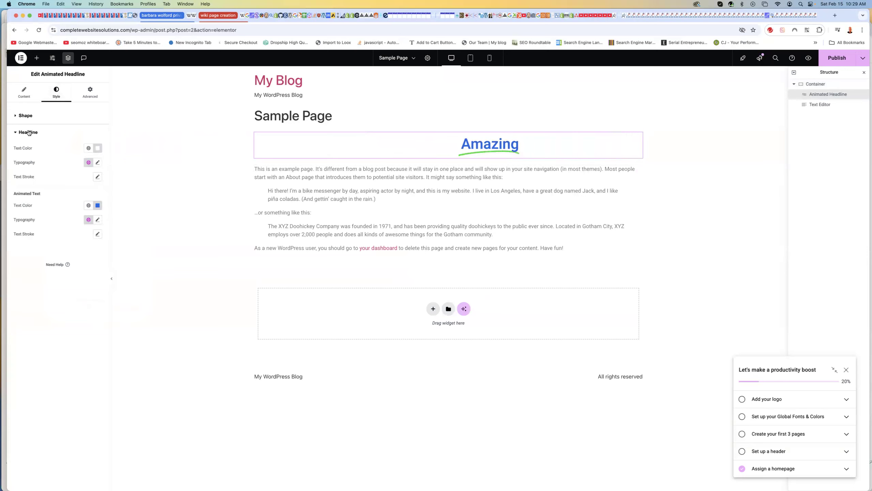
pyautogui.click(97, 148)
pyautogui.moveTo(90, 190); pyautogui.dragTo(133, 172)
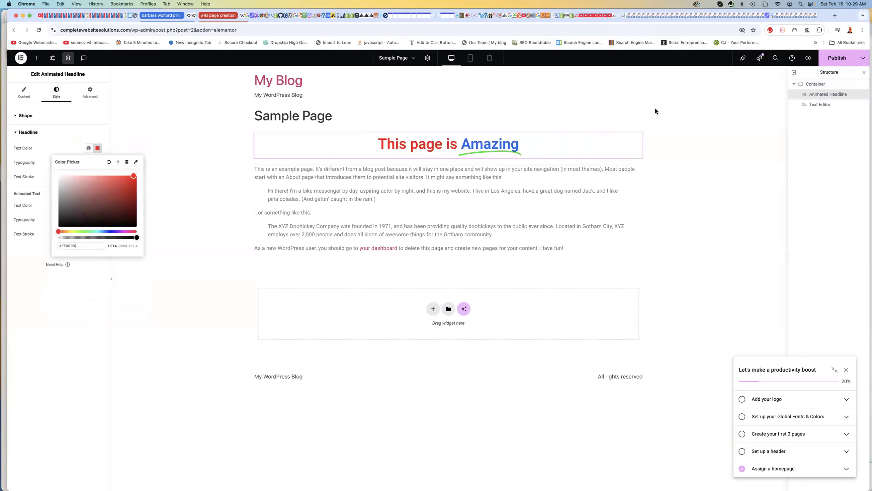
# Step: Publish and preview Sample Page, and reopen Test Elementor Page in the Elementor editor
pyautogui.click(843, 57)
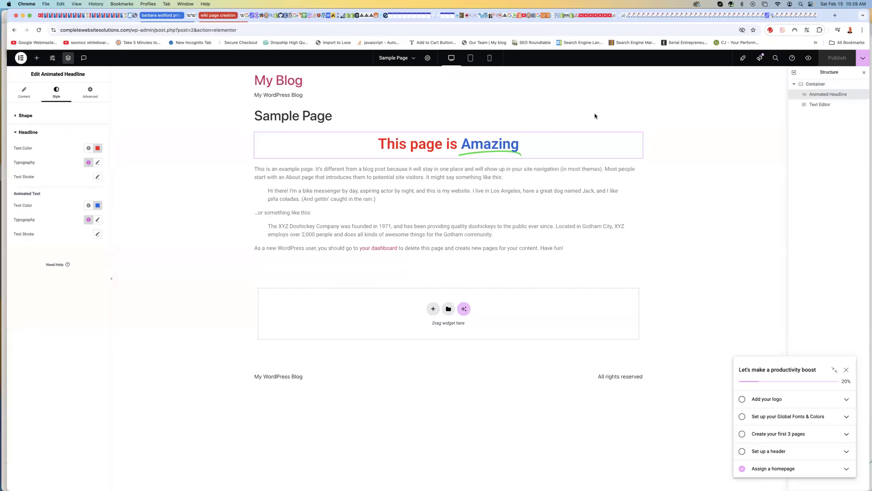
pyautogui.click(809, 58)
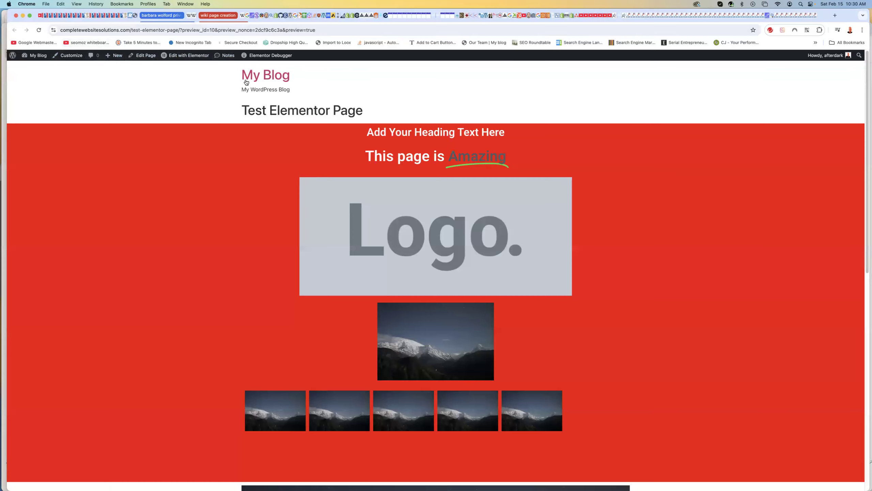
pyautogui.click(185, 56)
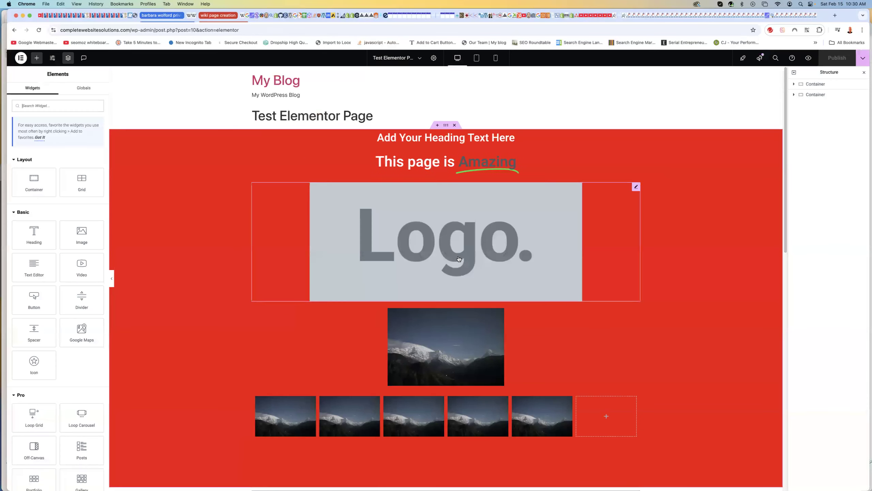
# Step: Delete the site logo widget from Test Elementor Page and publish the page
pyautogui.click(522, 237)
pyautogui.rightClick(521, 237)
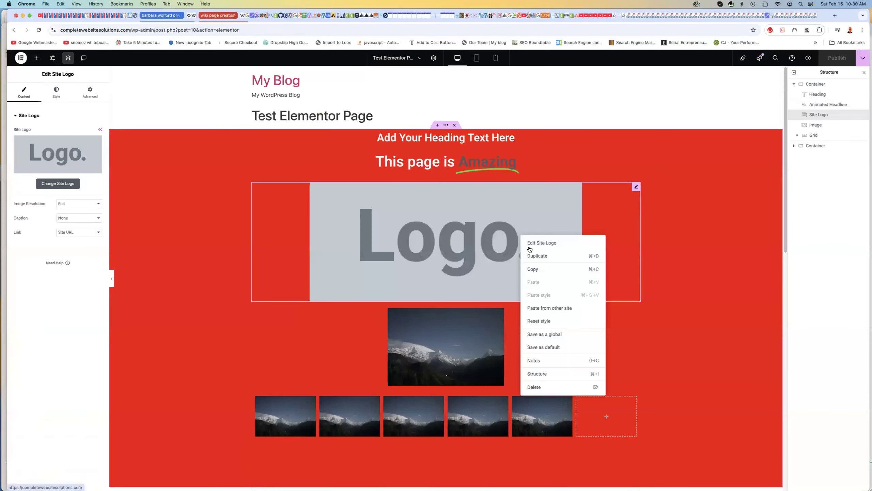
pyautogui.click(530, 387)
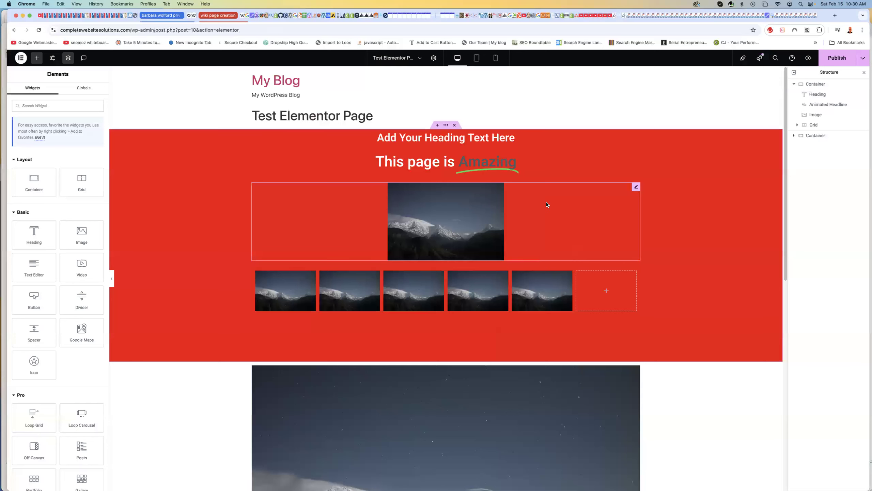
pyautogui.click(835, 59)
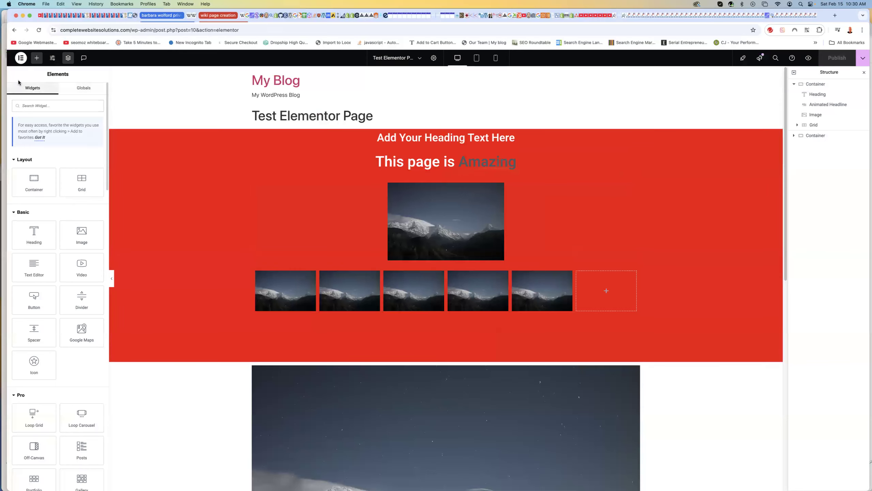
# Step: Set the site logo to mt-sample-background.jpg in the Site Identity settings
pyautogui.click(21, 58)
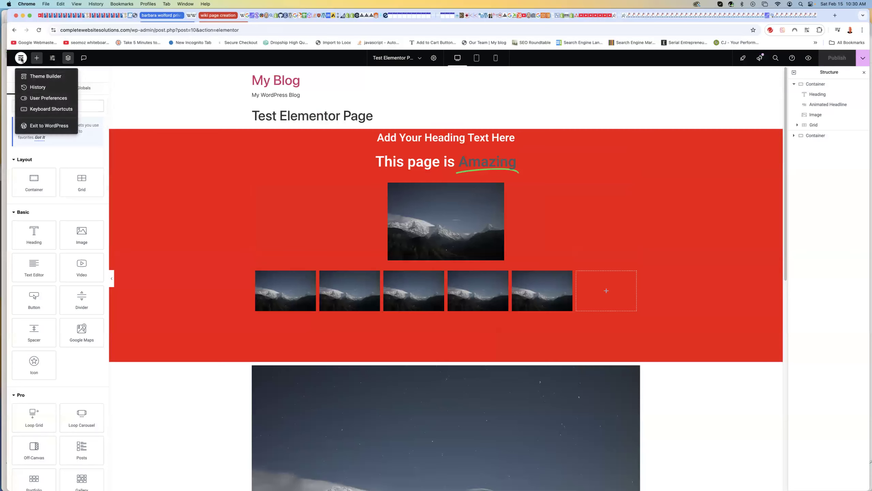
pyautogui.click(53, 59)
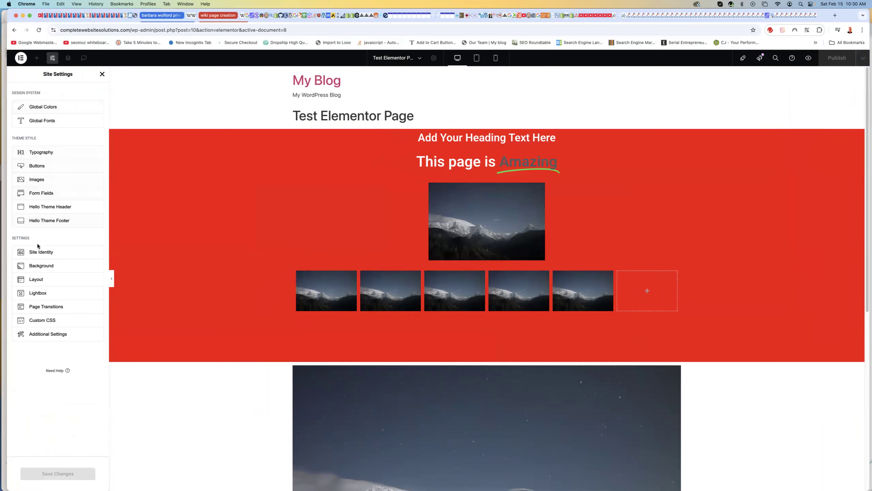
pyautogui.click(44, 253)
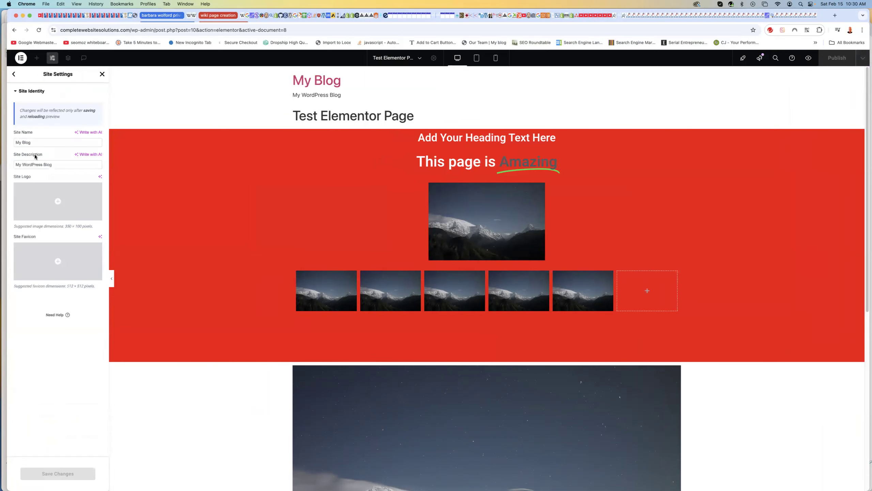
pyautogui.click(62, 200)
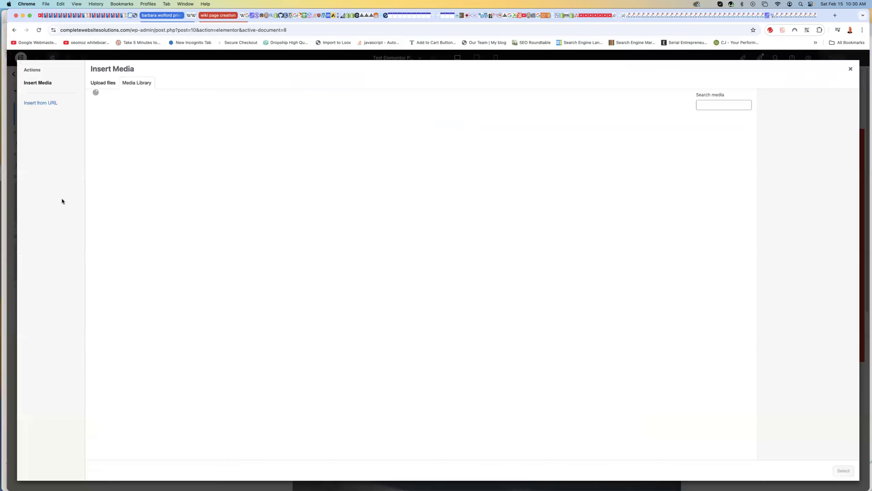
pyautogui.click(127, 159)
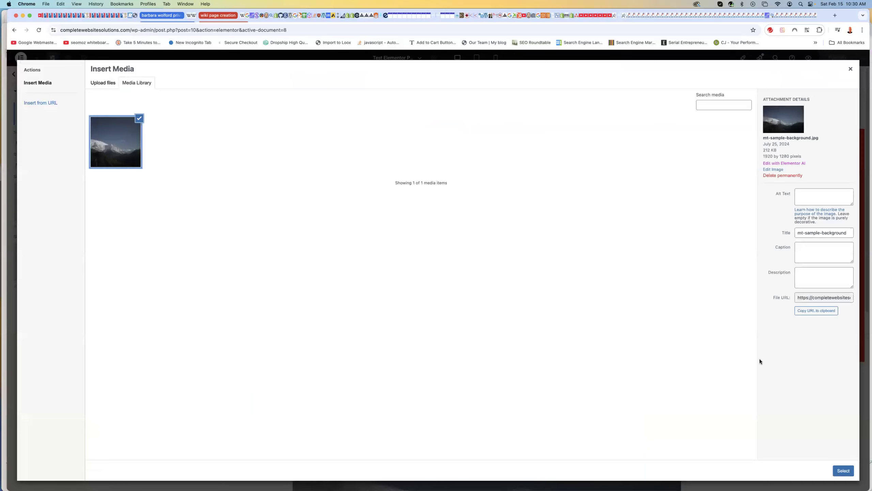
pyautogui.click(839, 470)
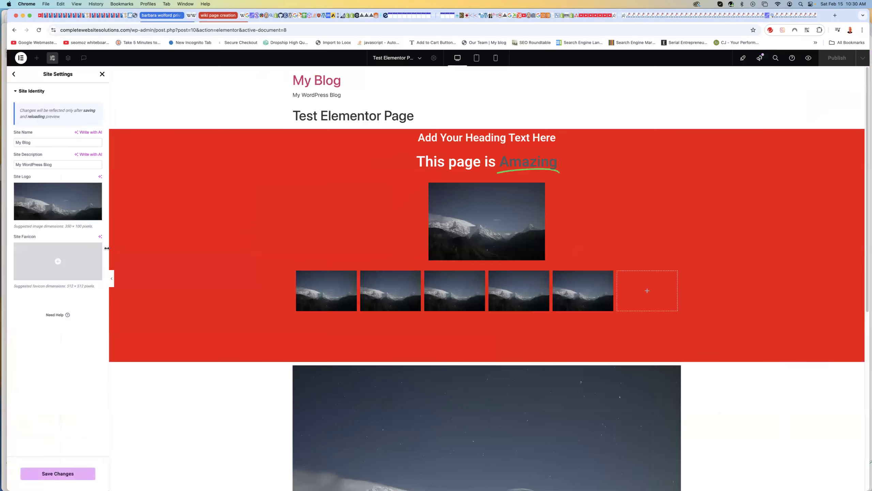
# Step: Set the site favicon to mt-sample-background.jpg, save the site settings and return to the page editor
pyautogui.moveTo(67, 264)
pyautogui.click(64, 262)
pyautogui.click(113, 141)
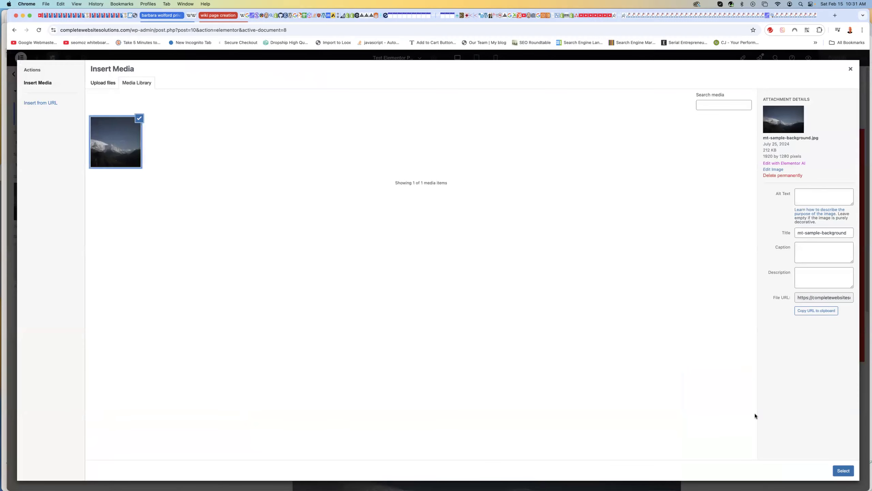
pyautogui.click(844, 470)
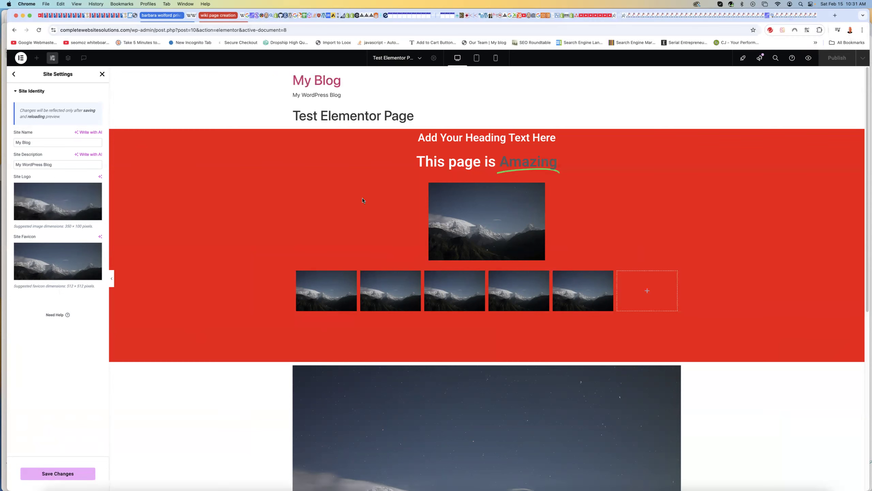
pyautogui.click(34, 474)
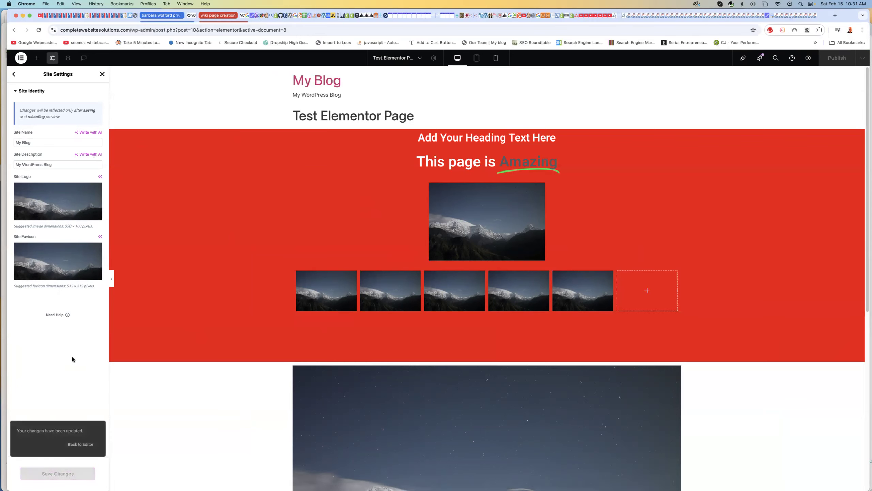
pyautogui.click(102, 74)
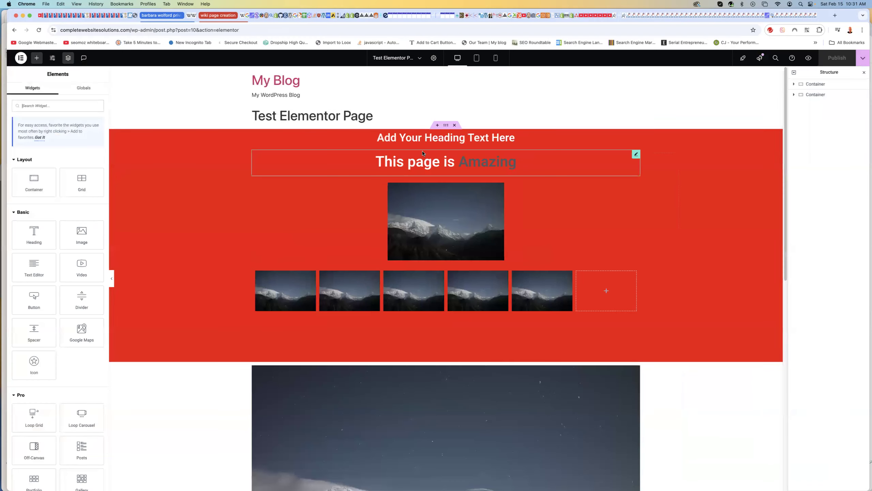
# Step: Add a Site Logo widget between the heading and the animated headline in the red container
pyautogui.scroll(-15, 37, 319)
pyautogui.click(44, 364)
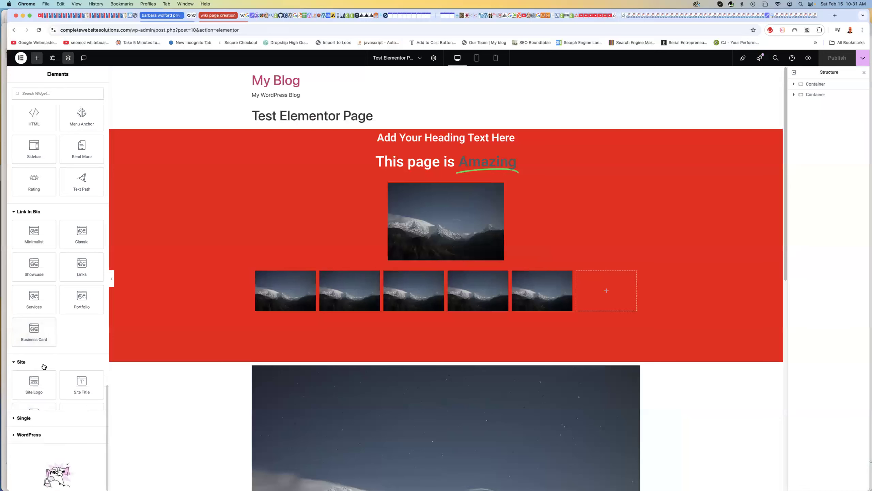
pyautogui.moveTo(45, 375); pyautogui.dragTo(426, 153)
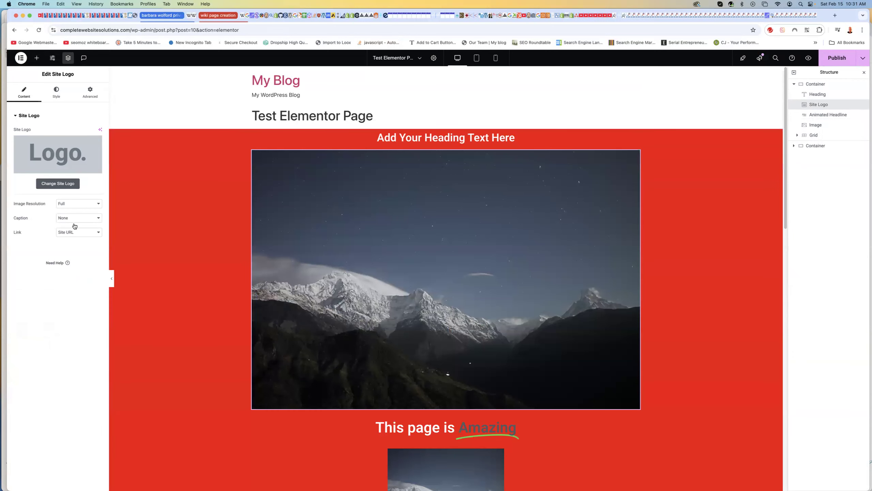
# Step: Set the site logo image's width to 19%
pyautogui.click(56, 94)
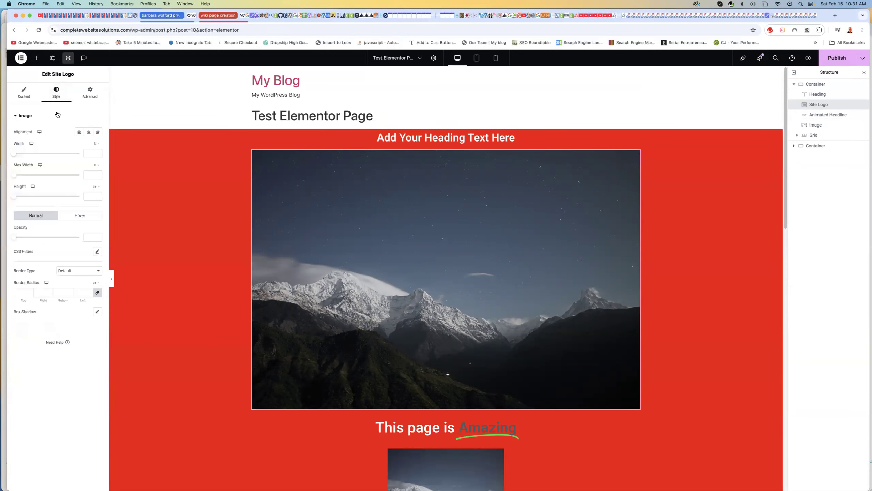
pyautogui.write('30')
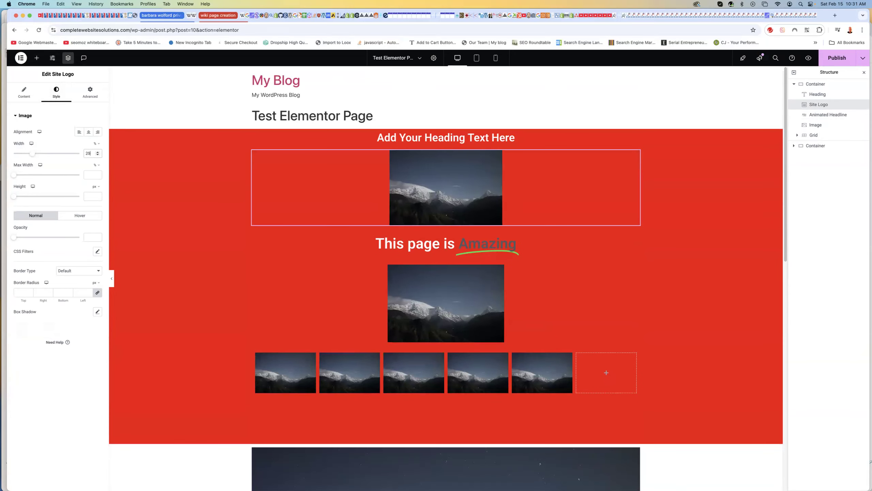
pyautogui.press('BackSpace')
pyautogui.press('BackSpace')
pyautogui.write('19')
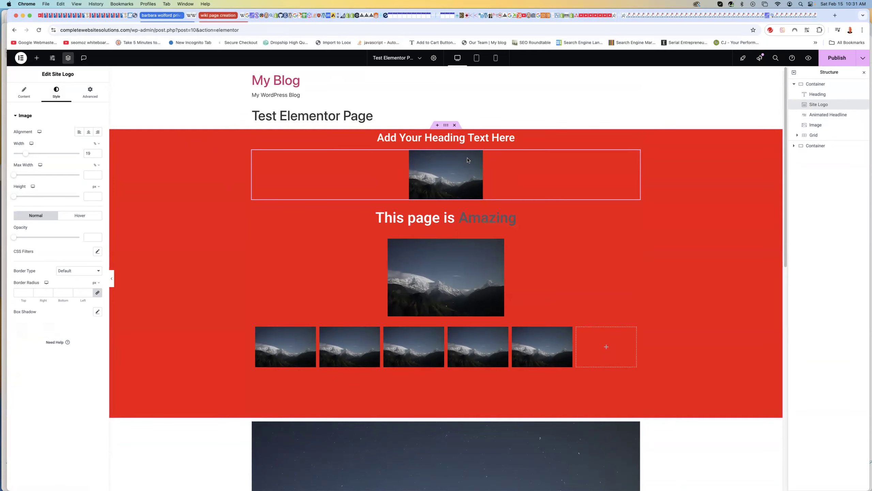
# Step: Add a Flexbox container with four equal columns below the "Click here Now" button
pyautogui.scroll(-12, 486, 232)
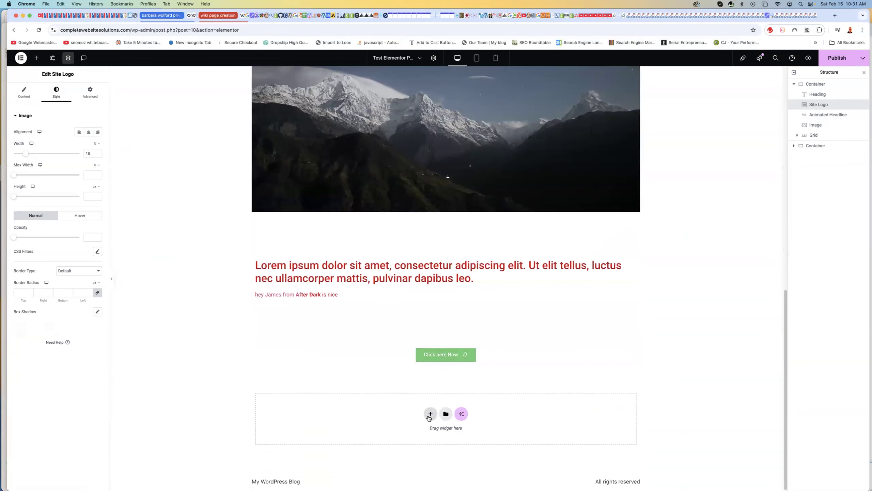
pyautogui.click(431, 414)
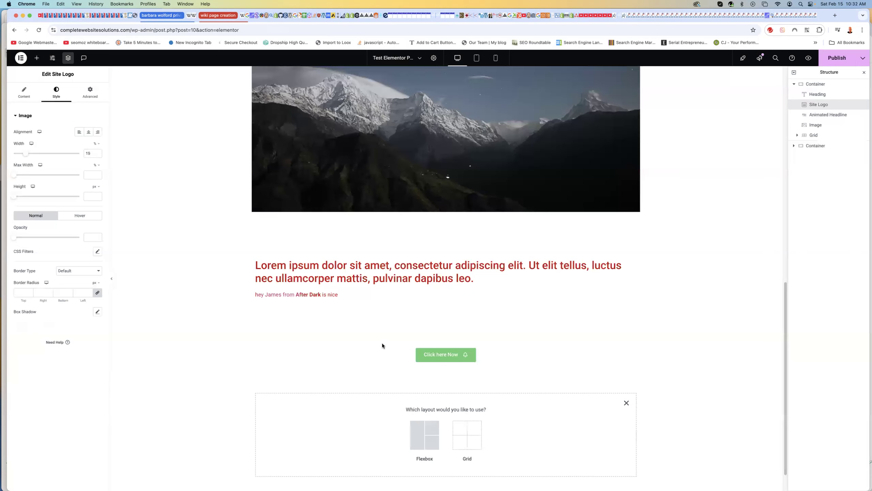
pyautogui.scroll(-2, 383, 345)
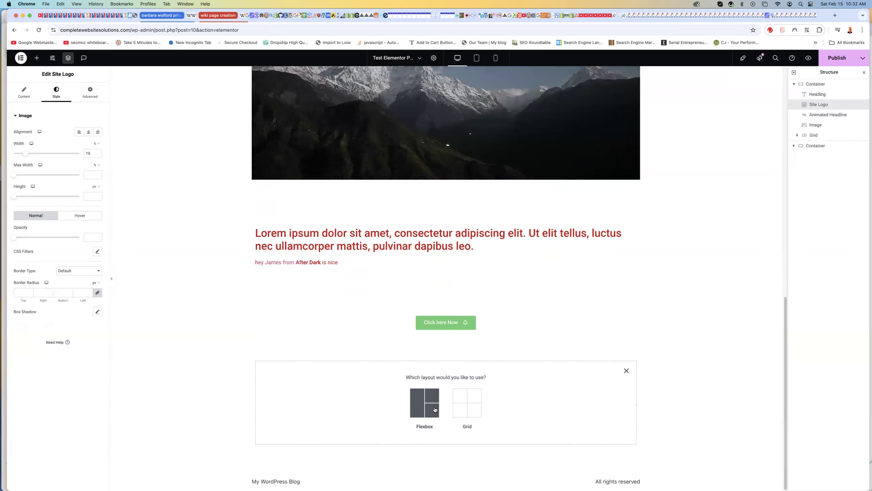
pyautogui.click(423, 399)
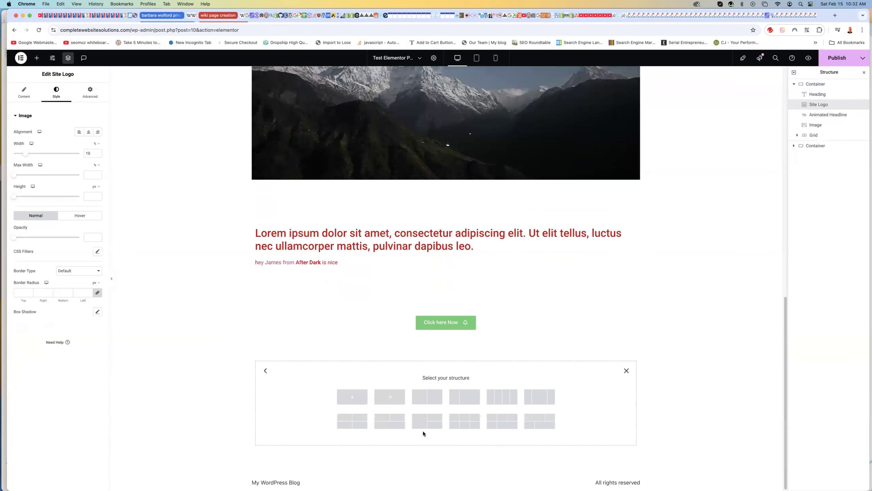
pyautogui.click(503, 403)
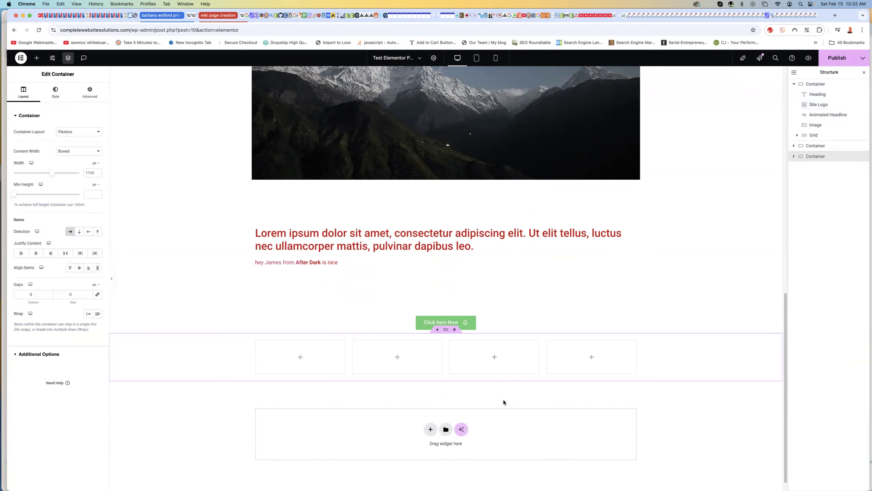
pyautogui.click(301, 358)
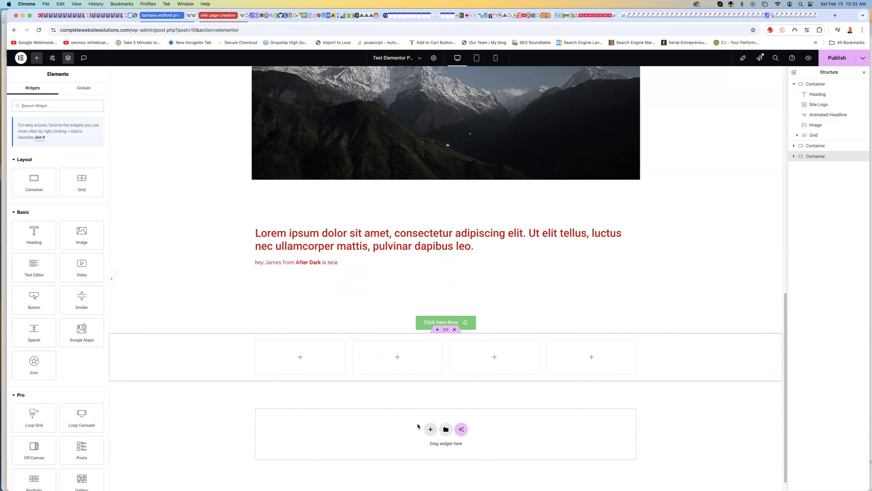
# Step: Add a Flexbox container with two equal columns below the four-column container
pyautogui.click(430, 428)
pyautogui.click(427, 450)
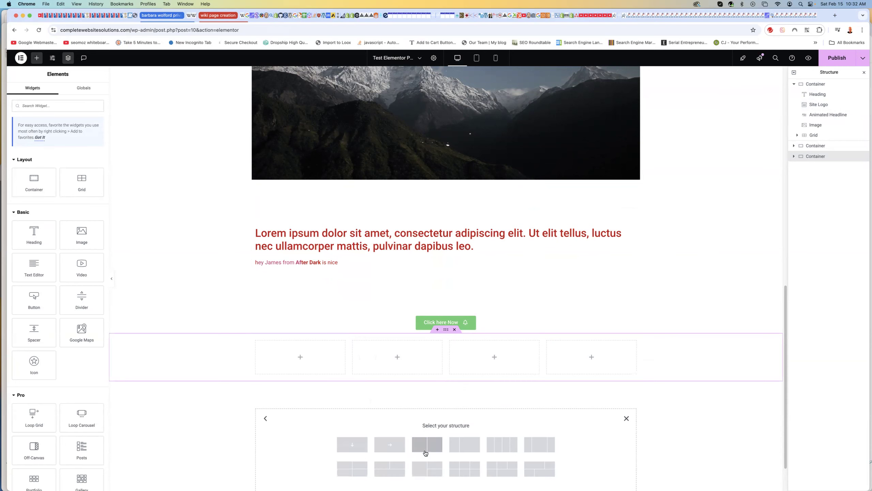
pyautogui.scroll(-2, 423, 344)
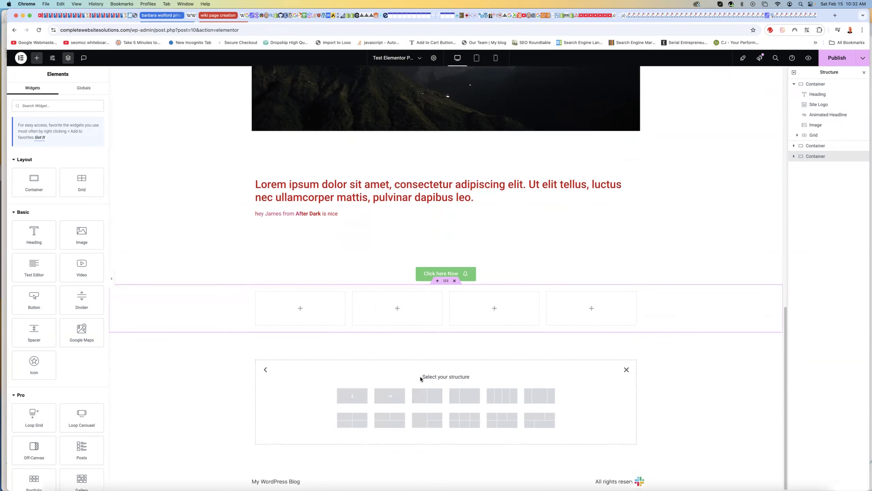
pyautogui.click(428, 395)
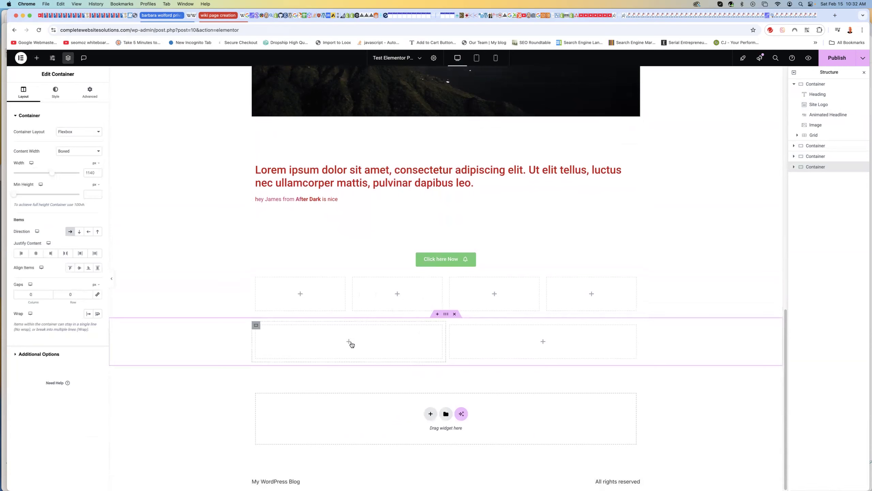
# Step: Add an Image widget after the two columns of the new container and a Text Editor widget inside its second column
pyautogui.click(349, 344)
pyautogui.moveTo(82, 237); pyautogui.dragTo(515, 343)
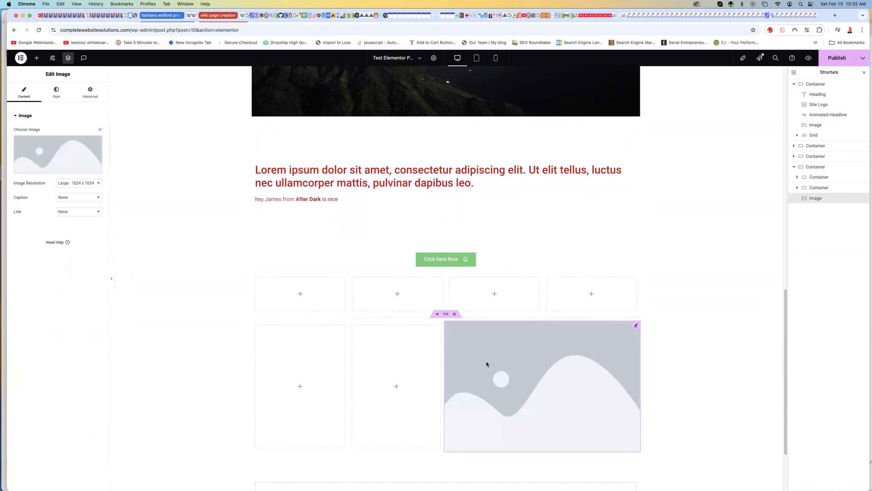
pyautogui.click(395, 387)
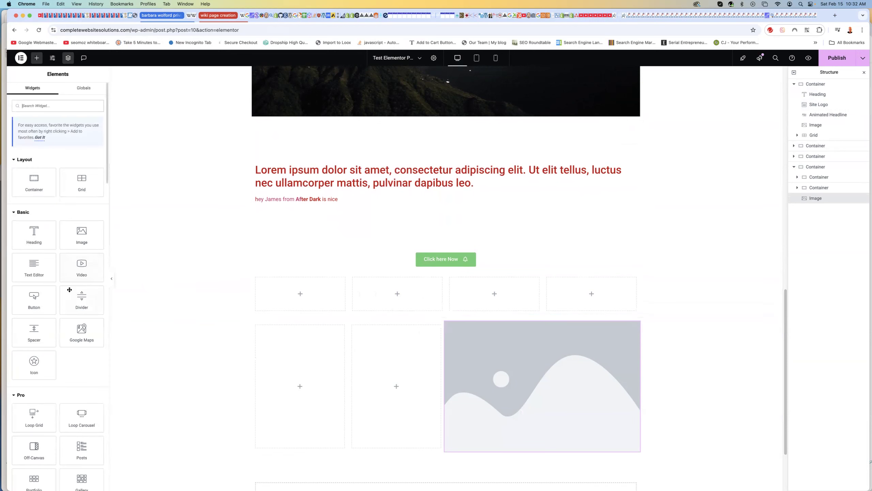
pyautogui.moveTo(36, 269); pyautogui.dragTo(387, 375)
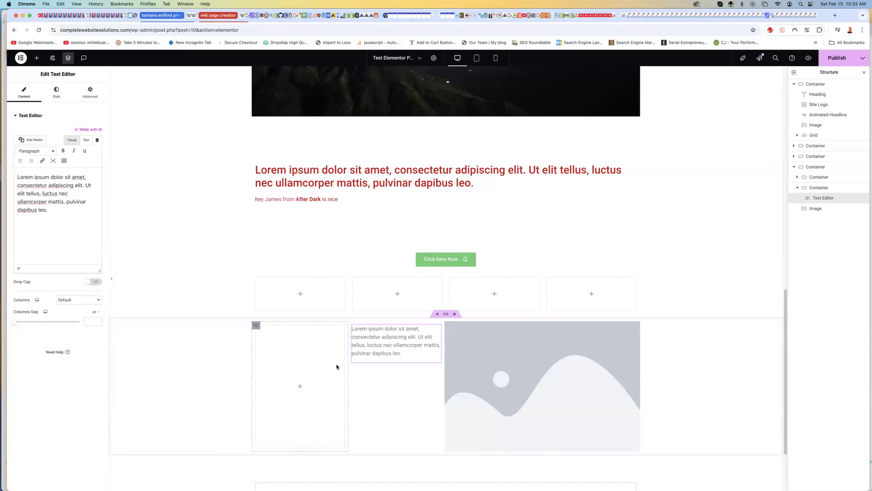
# Step: Delete the empty first column beside the text and image
pyautogui.click(820, 187)
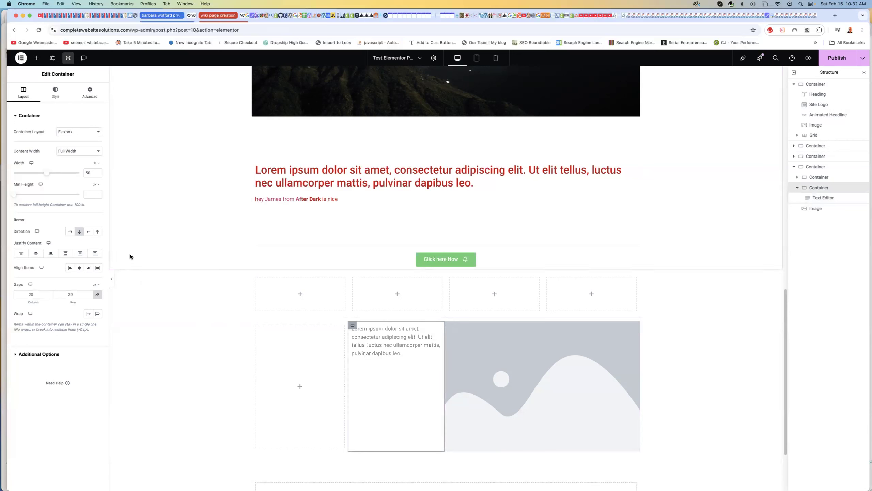
pyautogui.rightClick(323, 384)
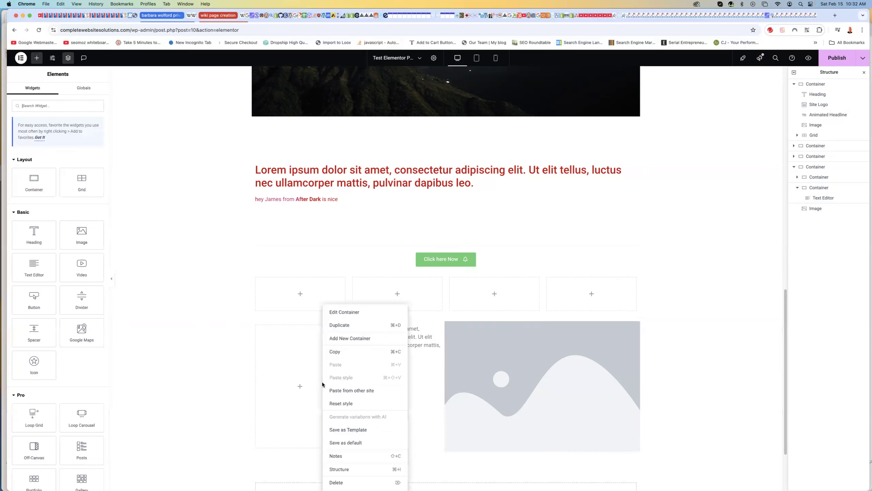
pyautogui.click(337, 479)
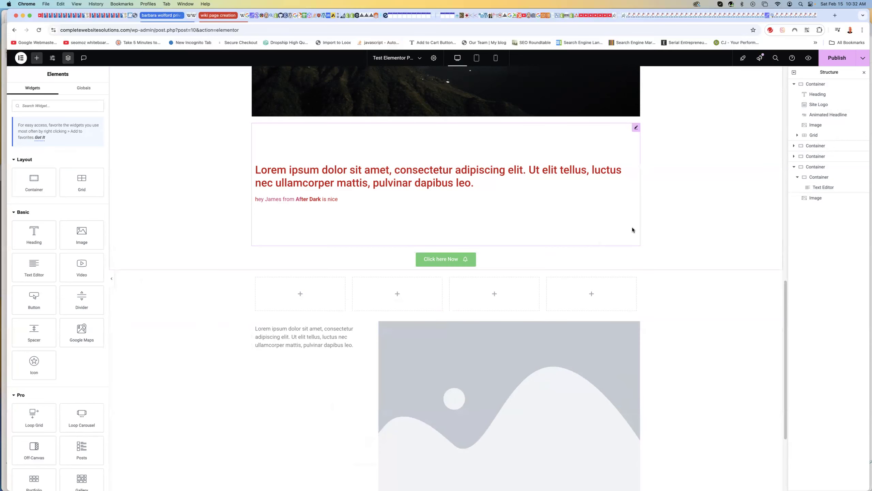
# Step: Add a Heading widget above the text beside the placeholder image and a Button widget below that text
pyautogui.scroll(-4, 631, 228)
pyautogui.click(272, 206)
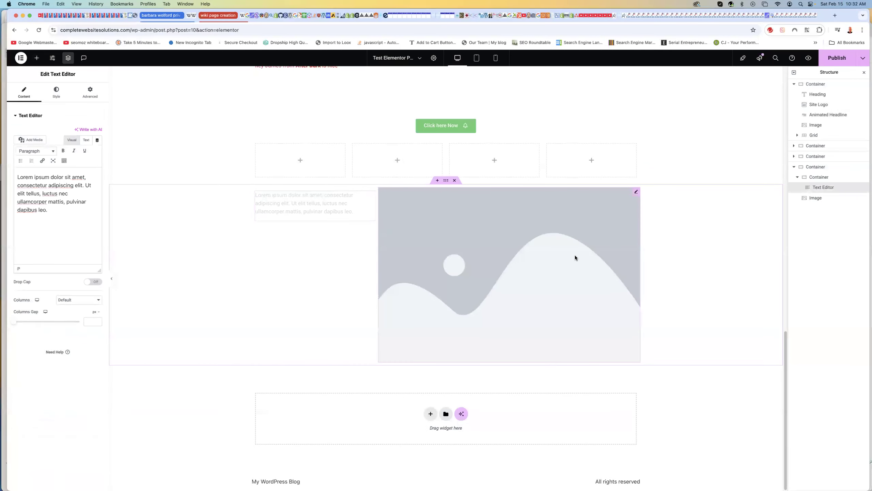
pyautogui.click(36, 57)
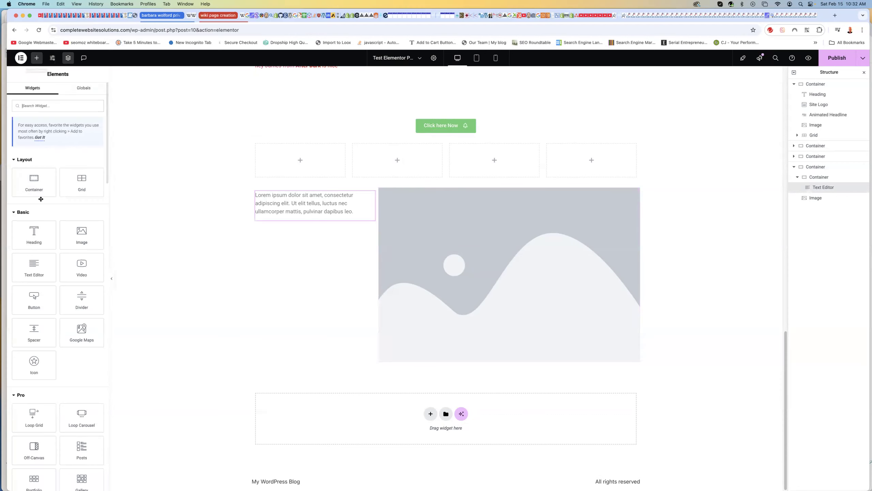
pyautogui.moveTo(34, 234); pyautogui.dragTo(294, 199)
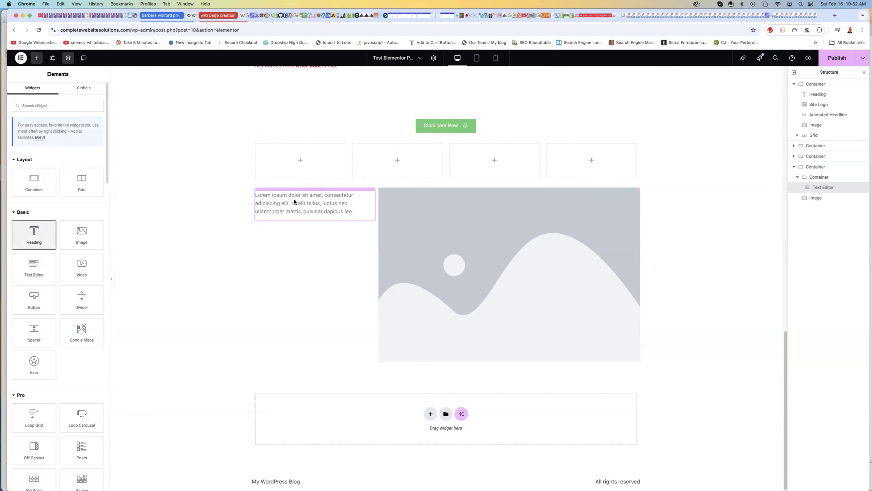
pyautogui.click(37, 58)
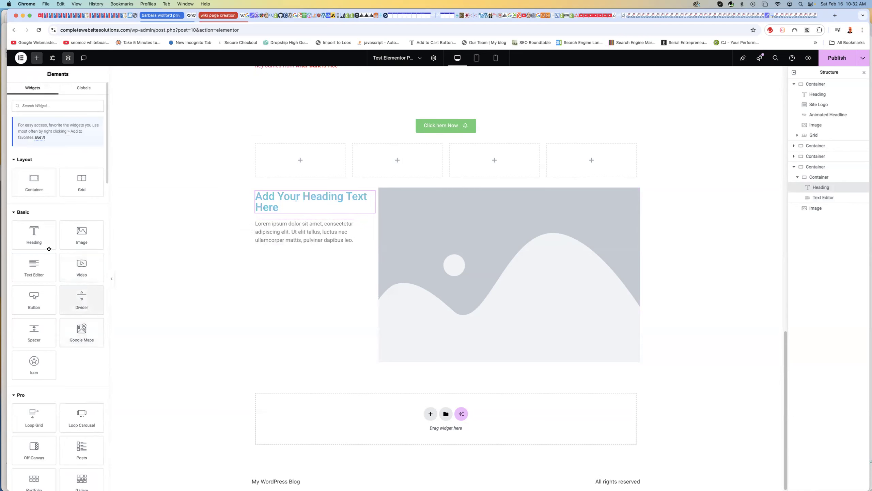
pyautogui.moveTo(34, 299); pyautogui.dragTo(282, 248)
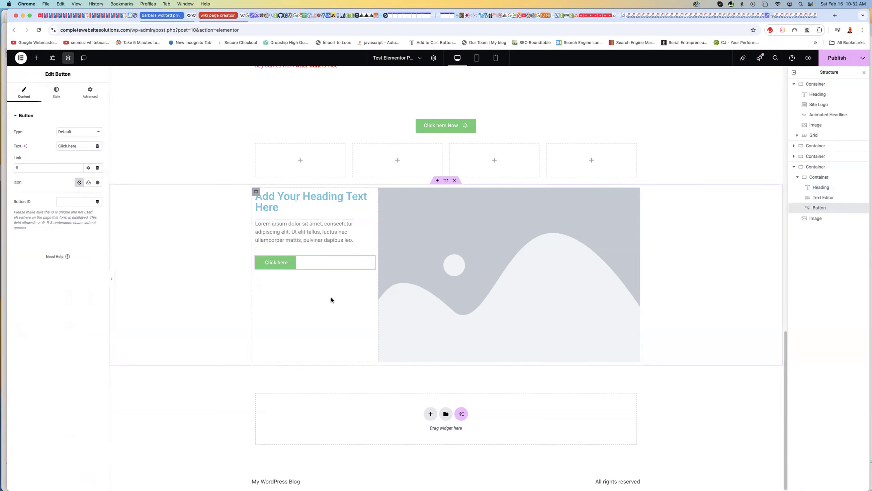
# Step: Replace the placeholder image beside the text with mt-sample-background.jpg from the media library
pyautogui.moveTo(370, 260)
pyautogui.mouseDown()
pyautogui.moveTo(369, 215)
pyautogui.moveTo(349, 211)
pyautogui.moveTo(362, 252)
pyautogui.moveTo(357, 262)
pyautogui.mouseUp()
pyautogui.click(523, 271)
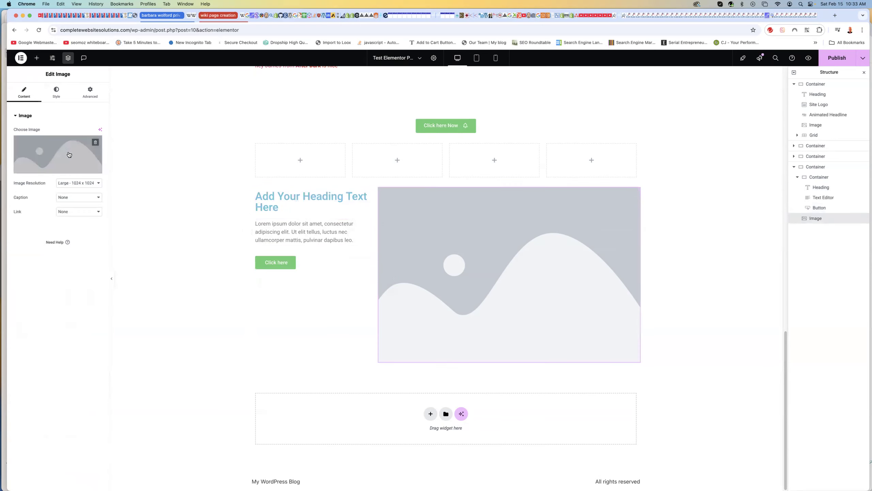
pyautogui.click(50, 148)
pyautogui.click(127, 136)
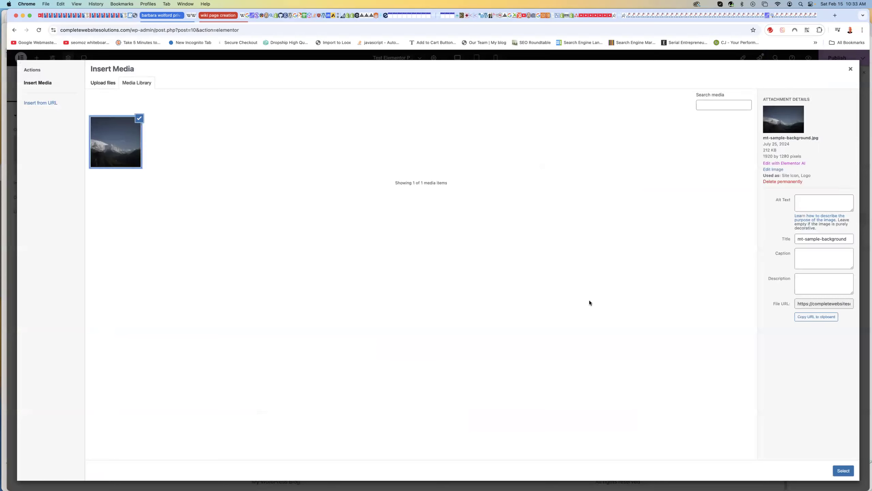
pyautogui.click(844, 471)
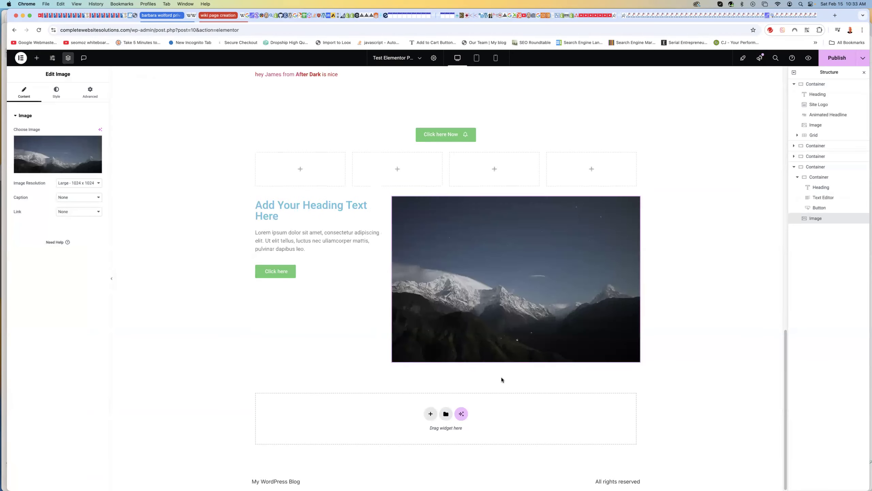
# Step: Try the horizontal row and reversed directions for the text container's items, and return them to a vertical column
pyautogui.click(305, 236)
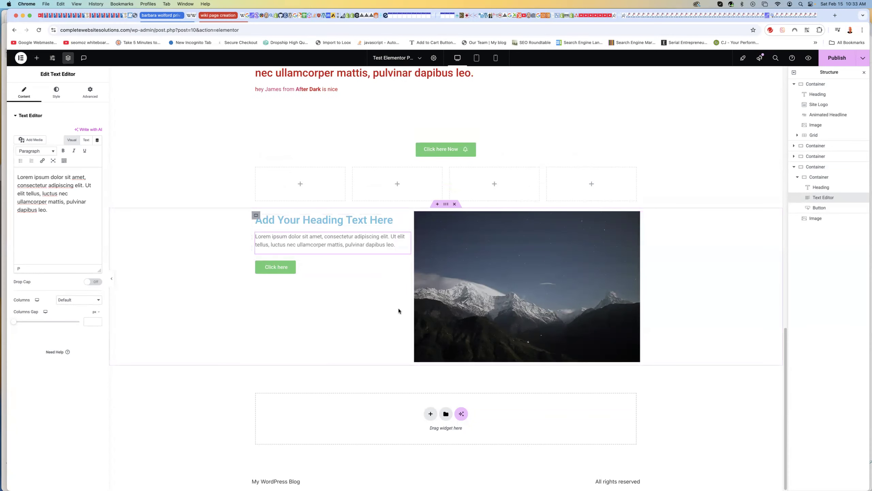
pyautogui.click(57, 92)
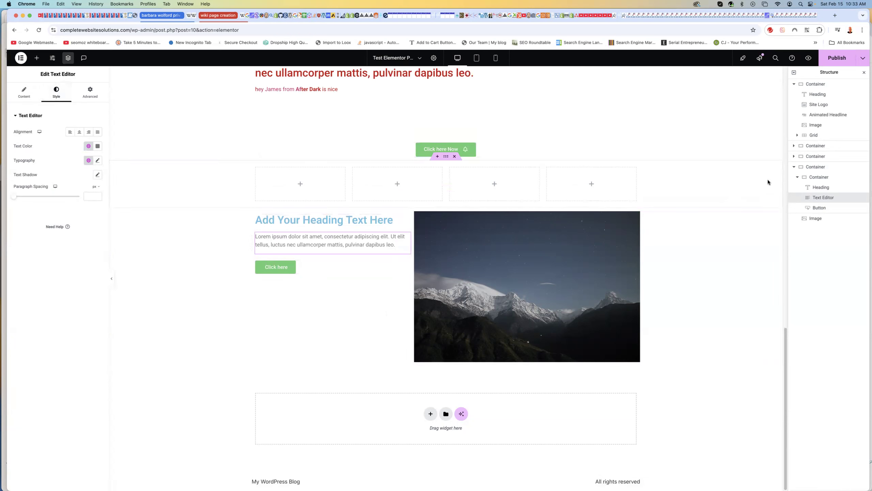
pyautogui.click(826, 178)
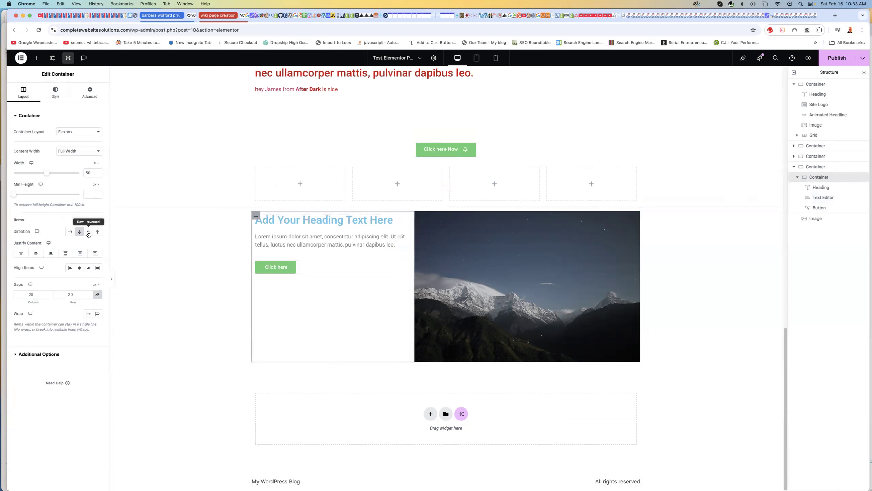
pyautogui.click(70, 232)
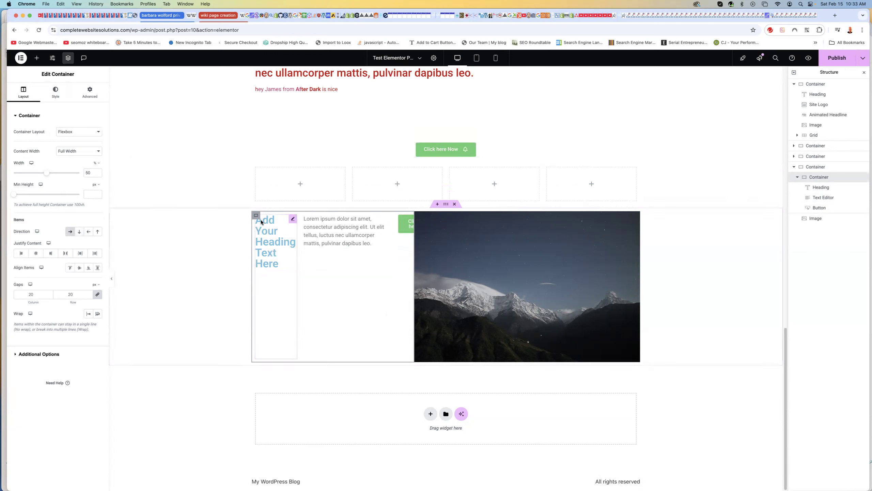
pyautogui.click(79, 232)
pyautogui.click(97, 233)
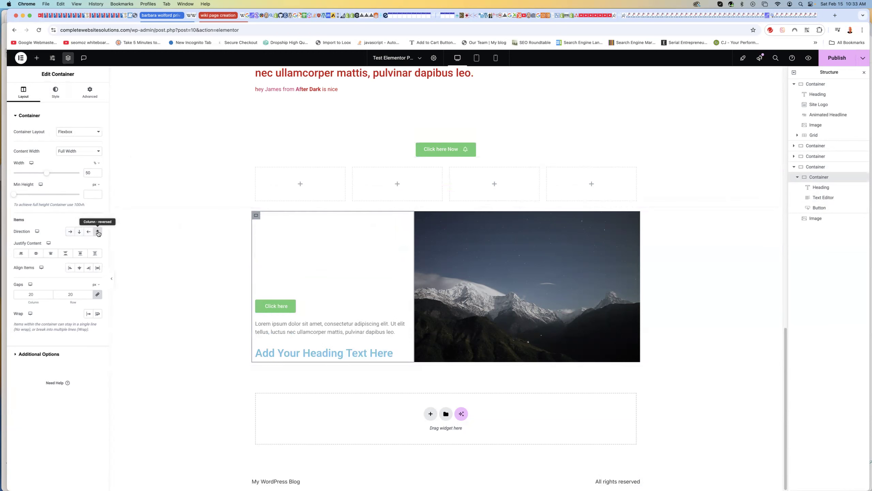
pyautogui.click(86, 234)
pyautogui.click(80, 234)
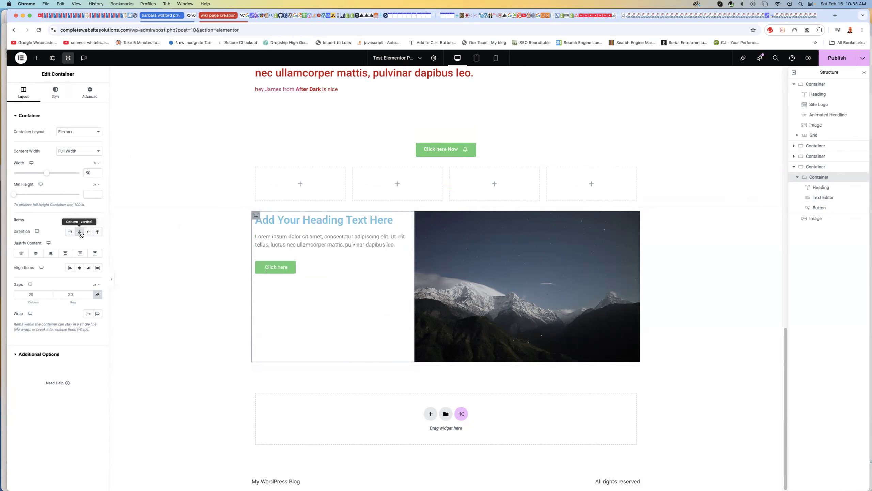
# Step: Centre the items of the text container horizontally and align the container itself to the vertical centre beside the image
pyautogui.click(80, 270)
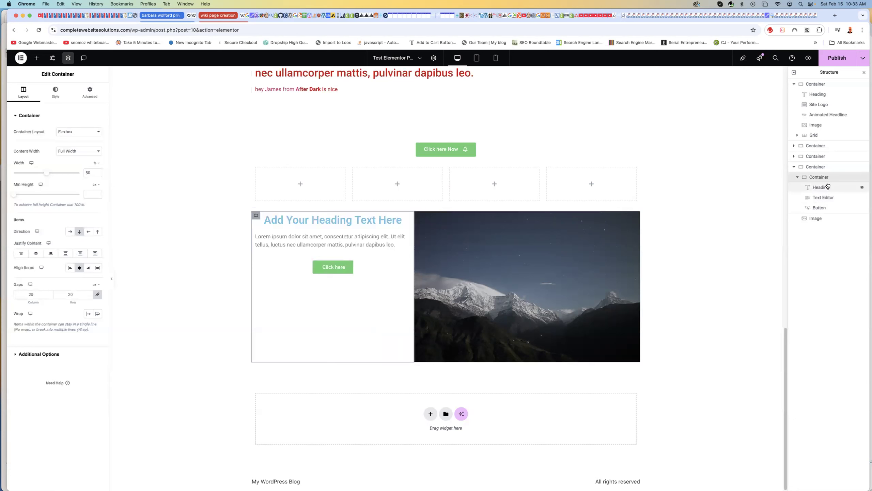
pyautogui.click(57, 98)
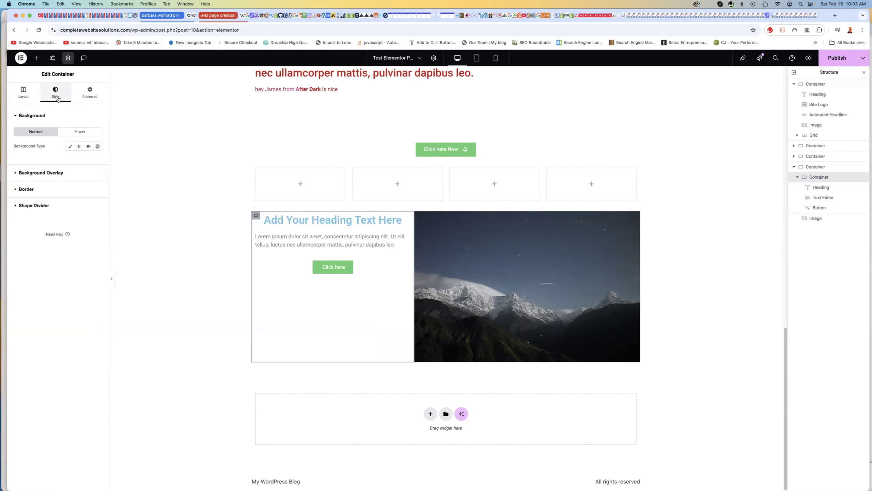
pyautogui.click(97, 95)
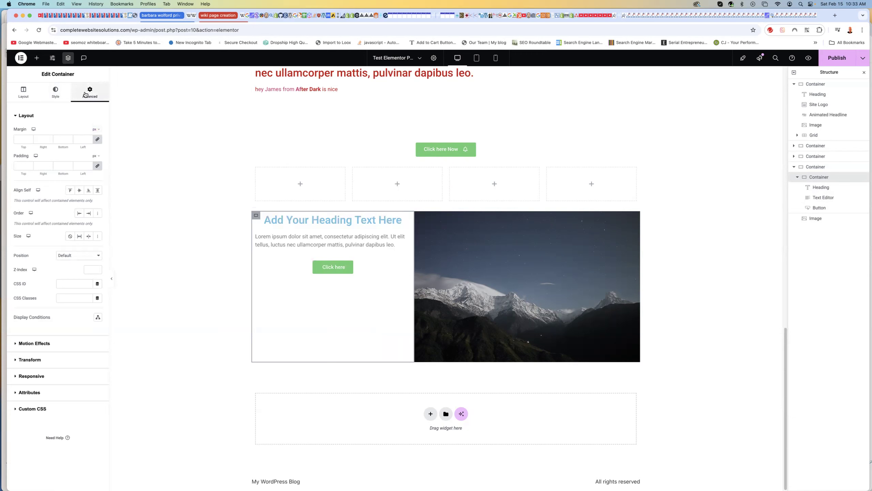
pyautogui.click(80, 191)
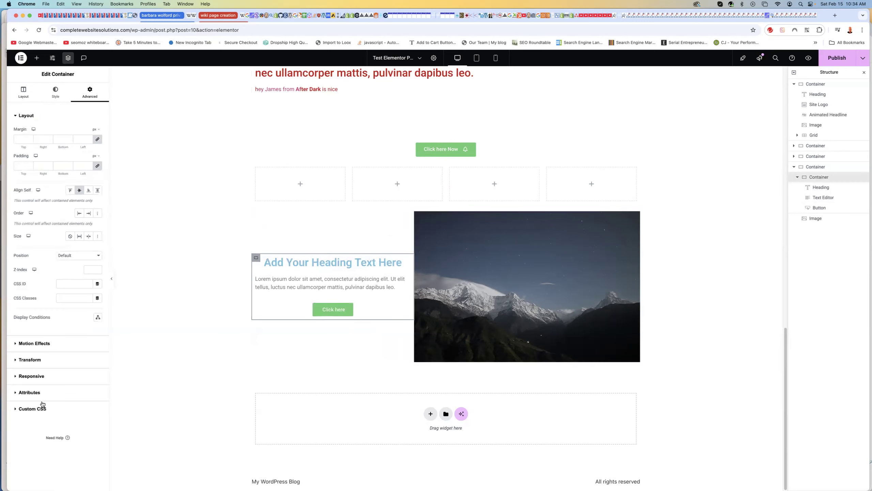
# Step: Try a proportional scale transform on the text container, with 1 for the normal state and 1.3 for hover
pyautogui.click(31, 361)
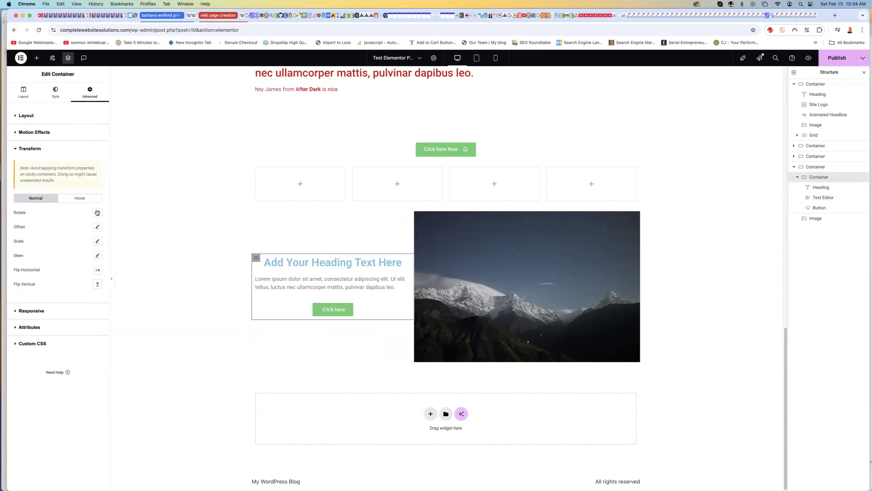
pyautogui.click(97, 242)
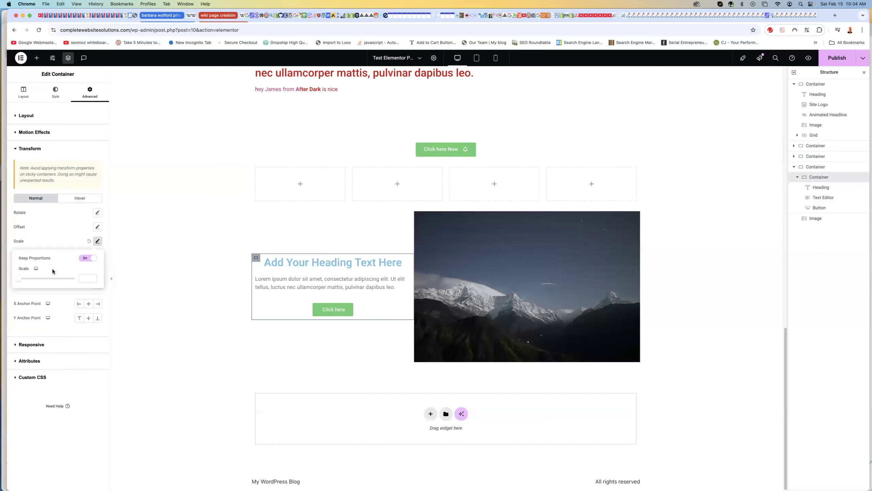
pyautogui.moveTo(22, 281); pyautogui.dragTo(14, 282)
pyautogui.moveTo(26, 281); pyautogui.dragTo(49, 280)
pyautogui.click(80, 198)
pyautogui.click(98, 256)
pyautogui.moveTo(21, 294); pyautogui.dragTo(54, 296)
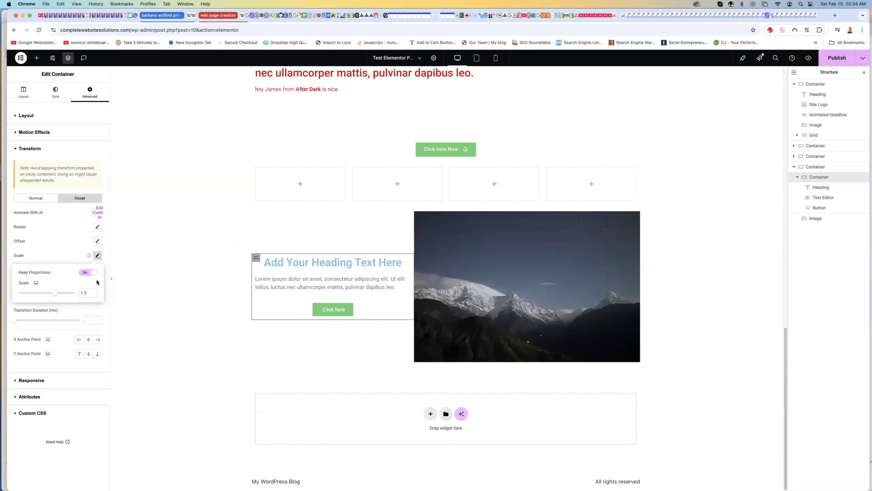
# Step: Clear the text container's normal-state scale, try scaling it down to 0, and reset that scale
pyautogui.click(48, 242)
pyautogui.click(41, 199)
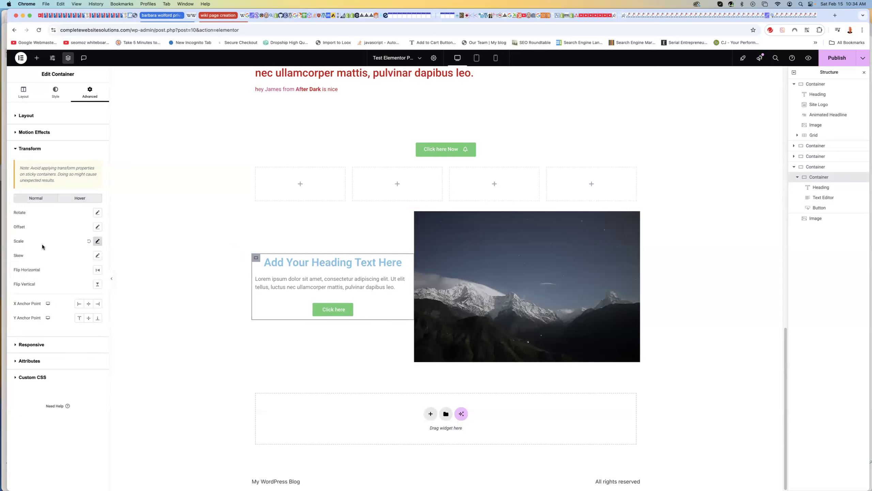
pyautogui.click(87, 241)
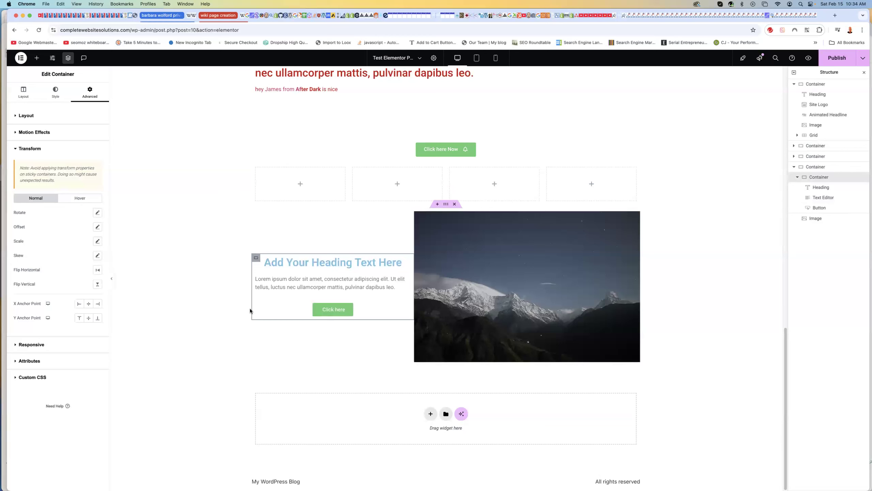
pyautogui.click(98, 241)
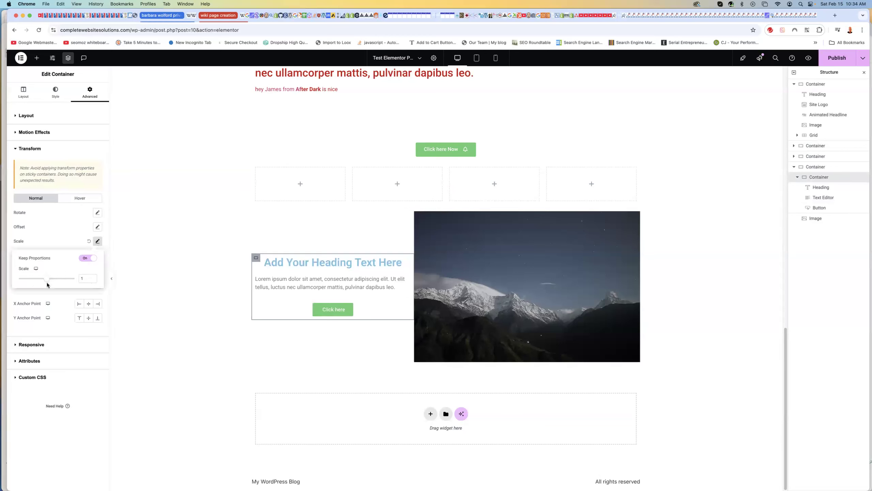
pyautogui.click(9, 274)
pyautogui.click(89, 242)
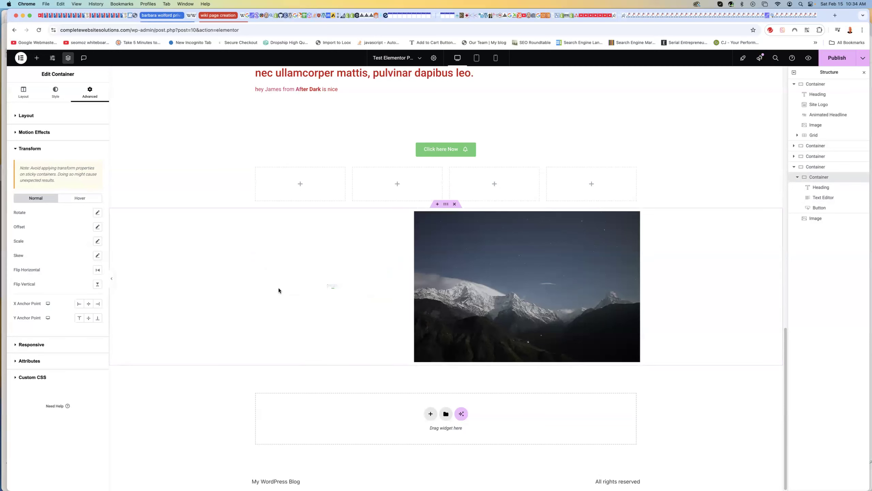
# Step: Try a normal-state scale of 1.3 on the text container, and clear both its normal and hover scales
pyautogui.click(95, 243)
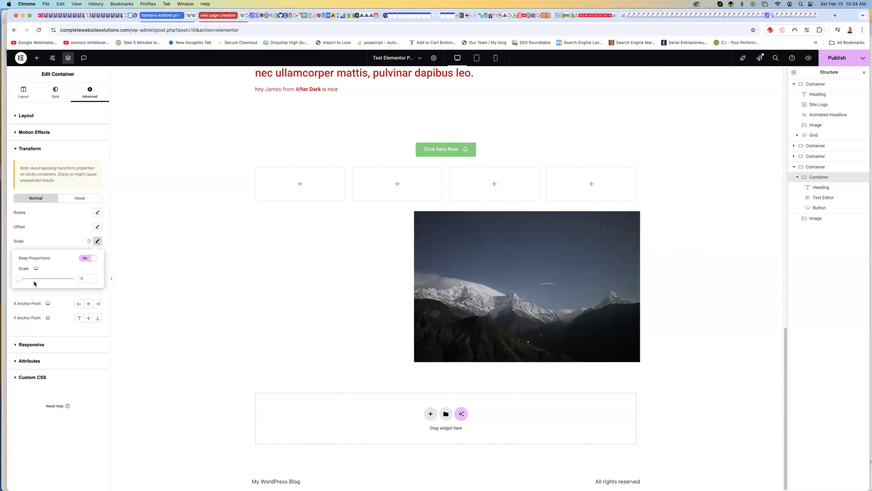
pyautogui.moveTo(21, 280); pyautogui.dragTo(55, 284)
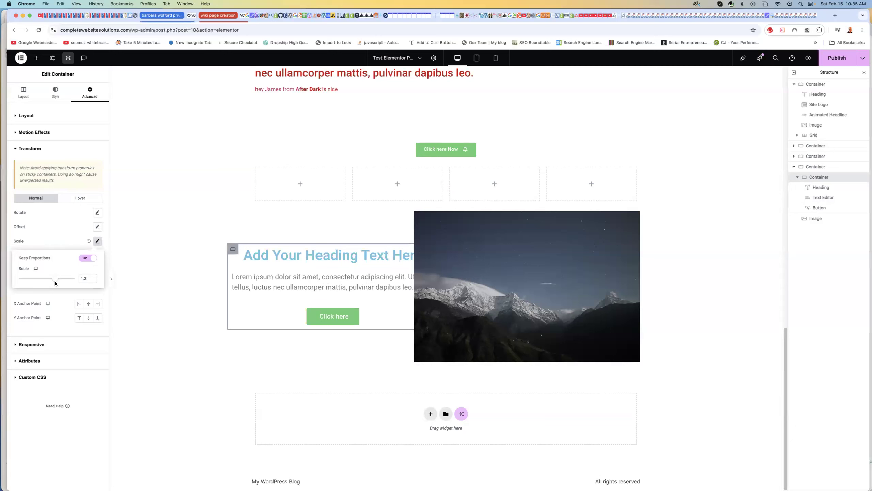
pyautogui.click(70, 238)
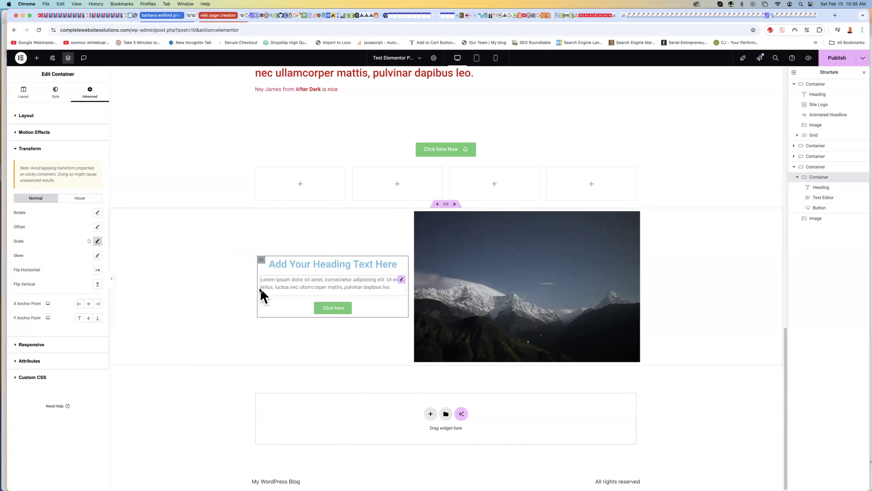
pyautogui.click(89, 242)
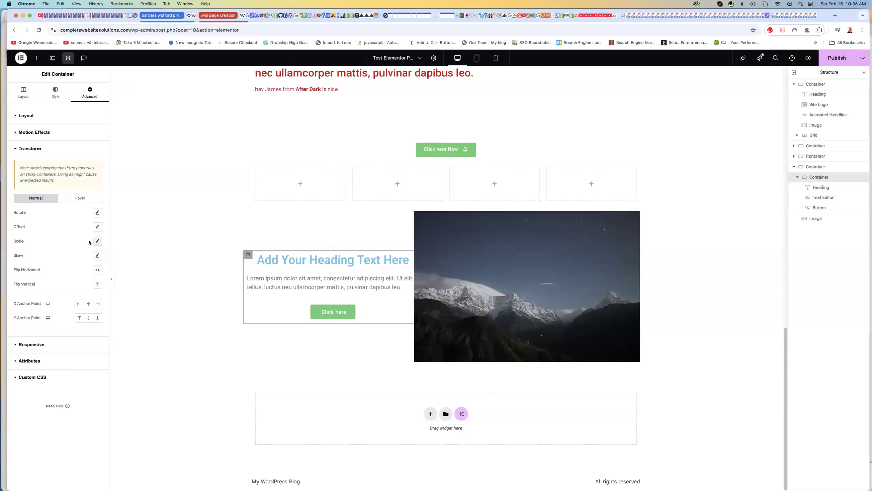
pyautogui.click(80, 198)
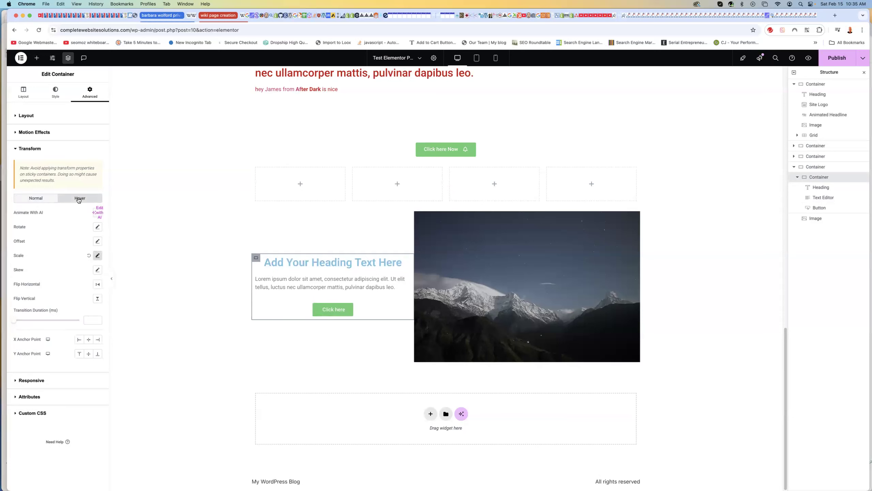
pyautogui.click(88, 256)
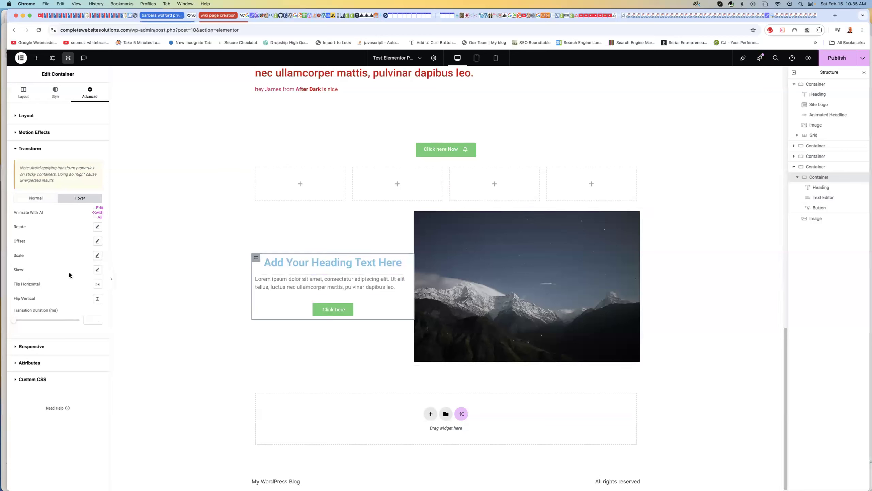
# Step: Try hiding the text container on mobile portrait, check it in the tablet and mobile previews, and restore its visibility in desktop view
pyautogui.click(36, 345)
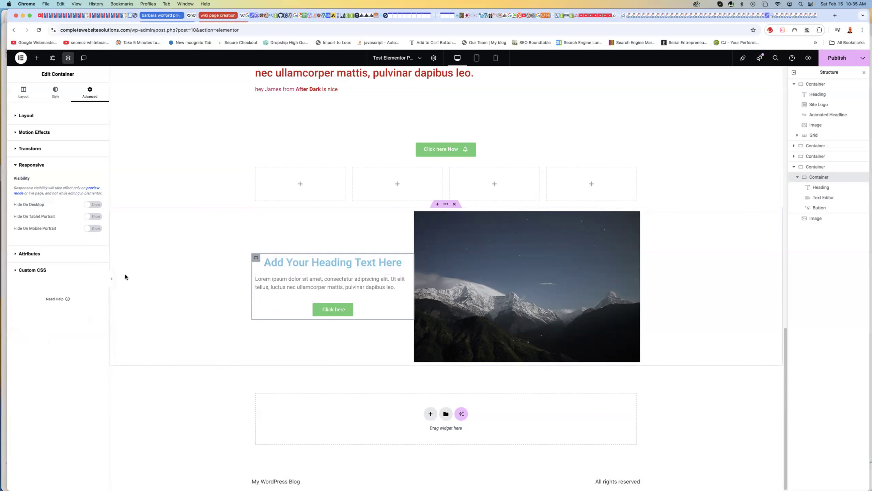
pyautogui.click(95, 229)
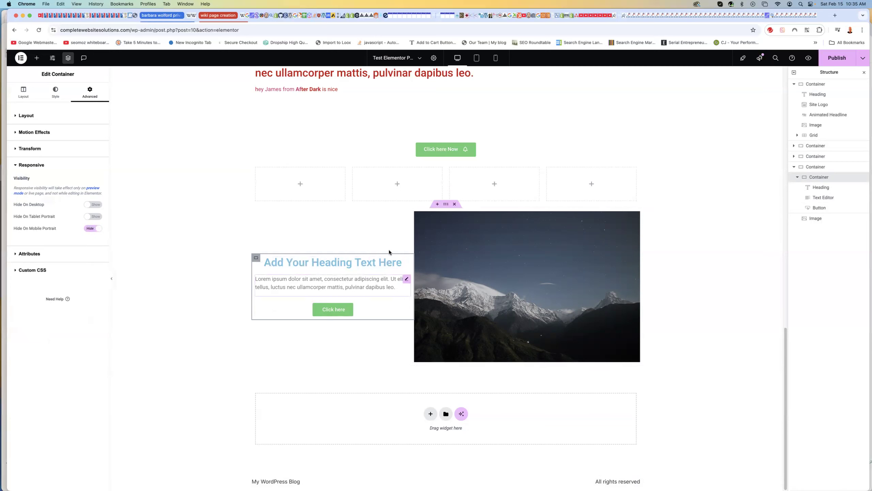
pyautogui.click(476, 58)
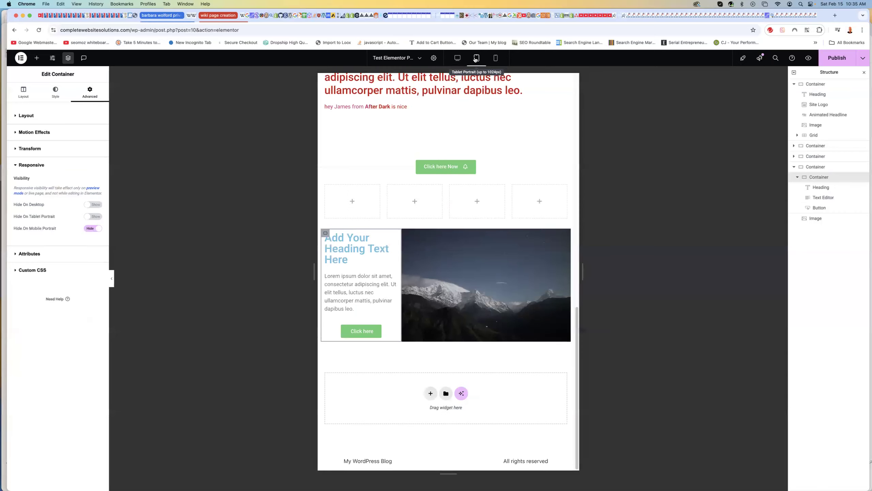
pyautogui.click(501, 59)
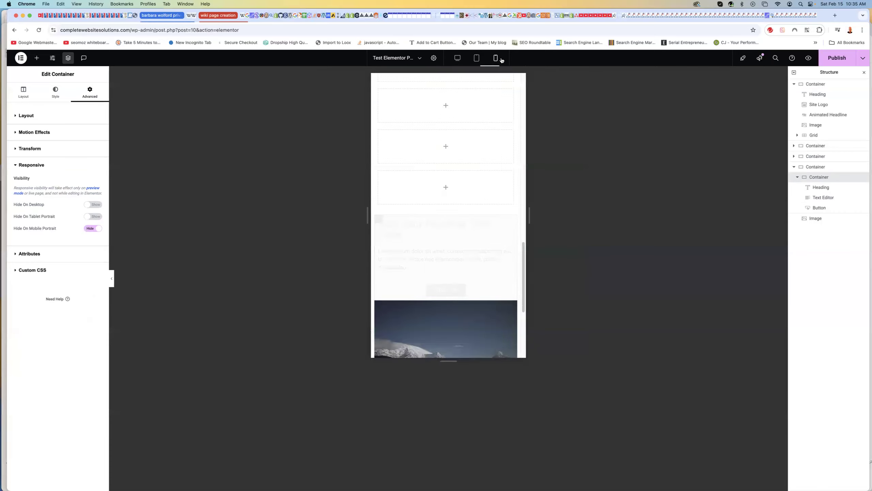
pyautogui.scroll(-5, 450, 259)
pyautogui.scroll(4, 447, 271)
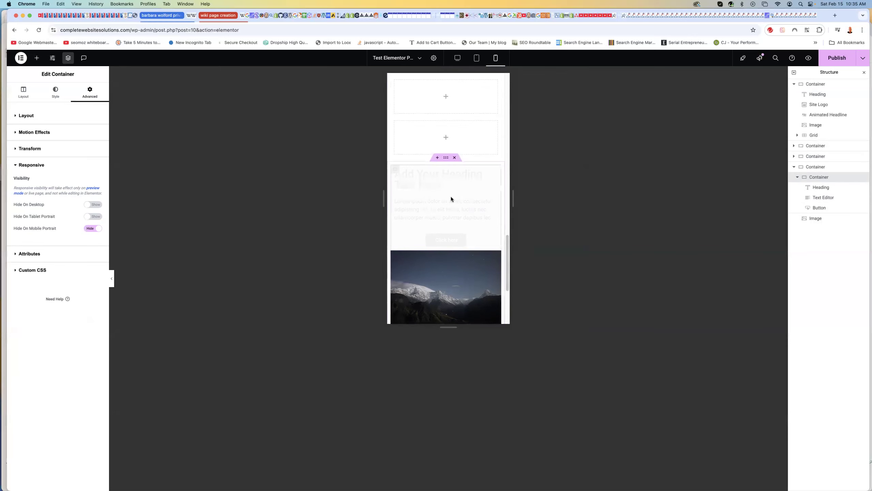
pyautogui.scroll(1, 450, 210)
pyautogui.scroll(2, 449, 207)
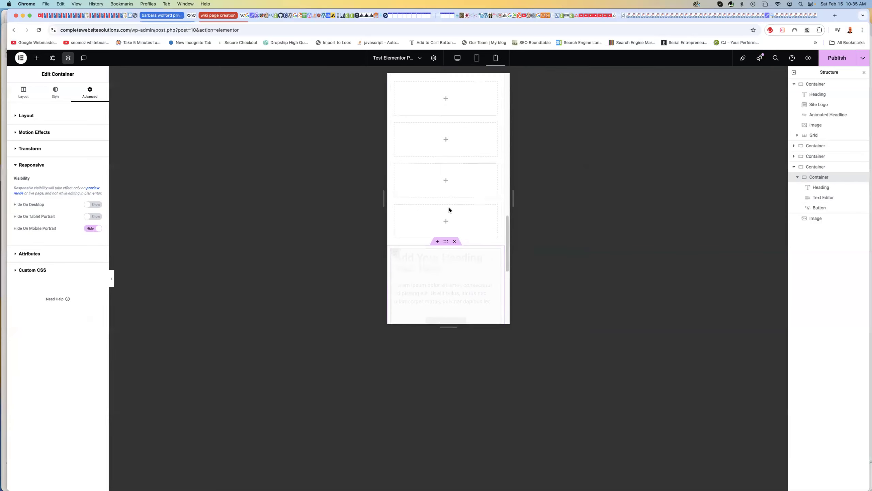
pyautogui.scroll(-4, 449, 207)
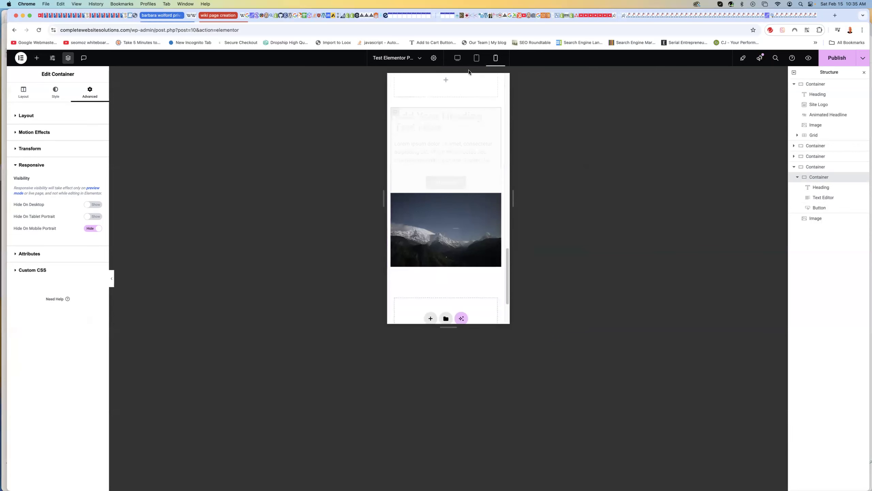
pyautogui.click(457, 58)
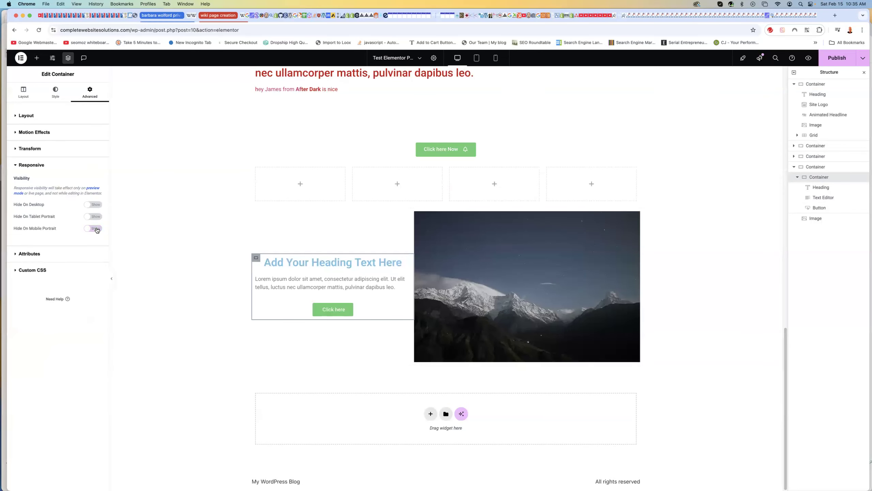
# Step: Try hiding the mountain image on desktop, check it in the tablet and mobile previews, and restore its desktop visibility
pyautogui.click(451, 290)
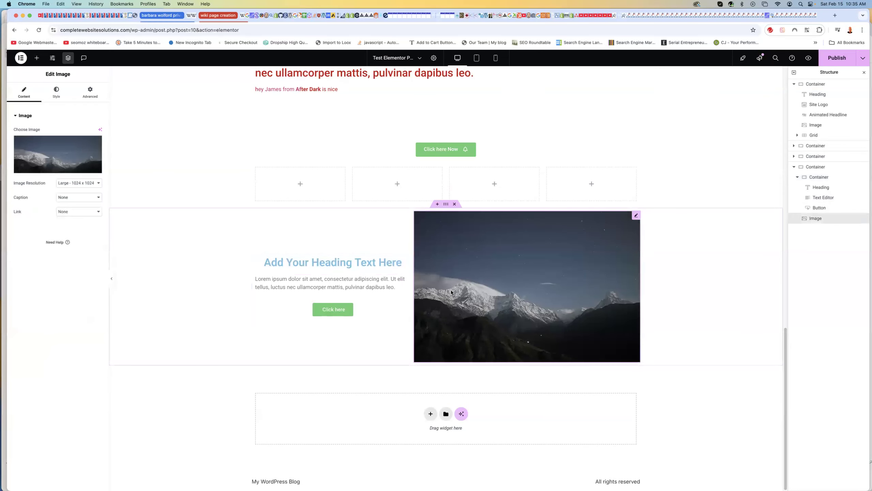
pyautogui.click(95, 94)
pyautogui.scroll(-2, 66, 422)
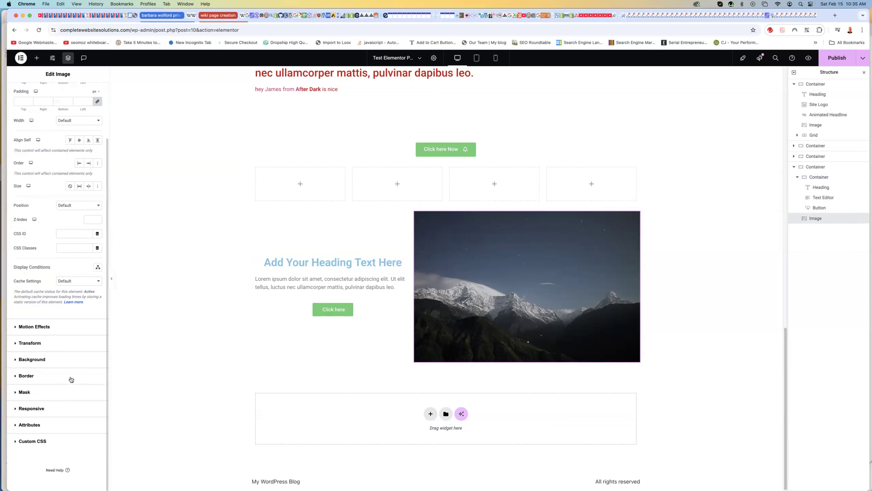
pyautogui.click(61, 414)
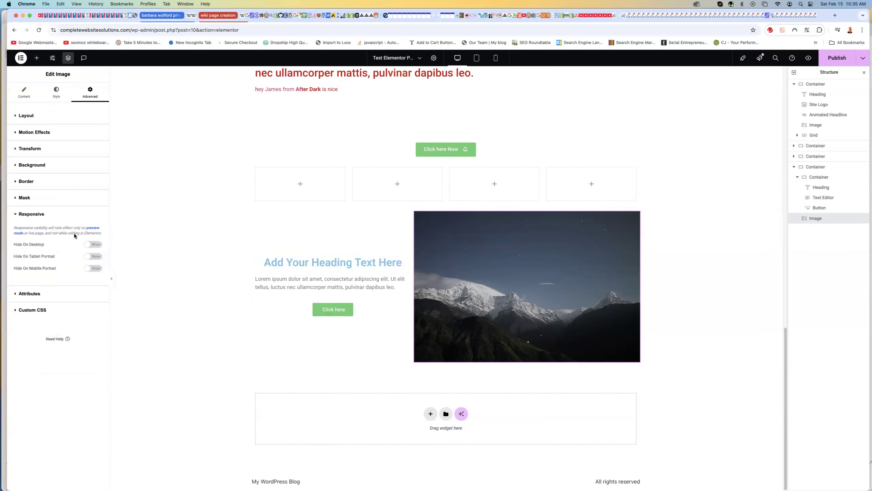
pyautogui.click(94, 244)
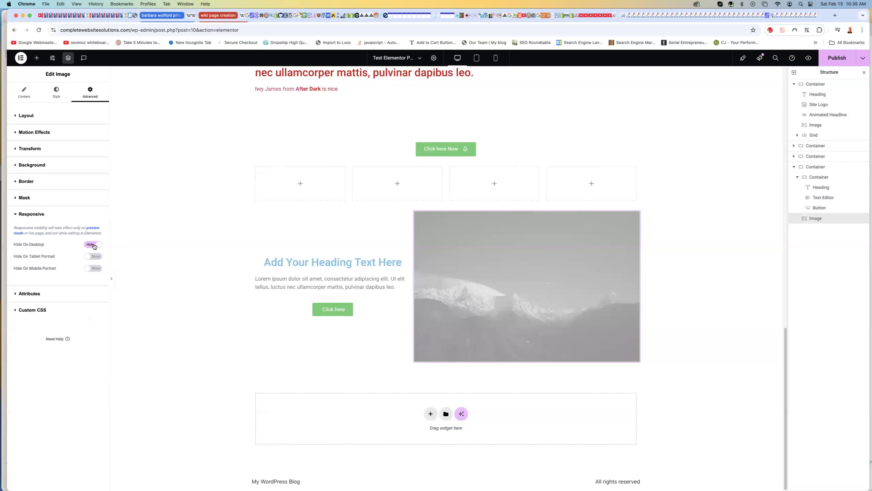
pyautogui.click(476, 58)
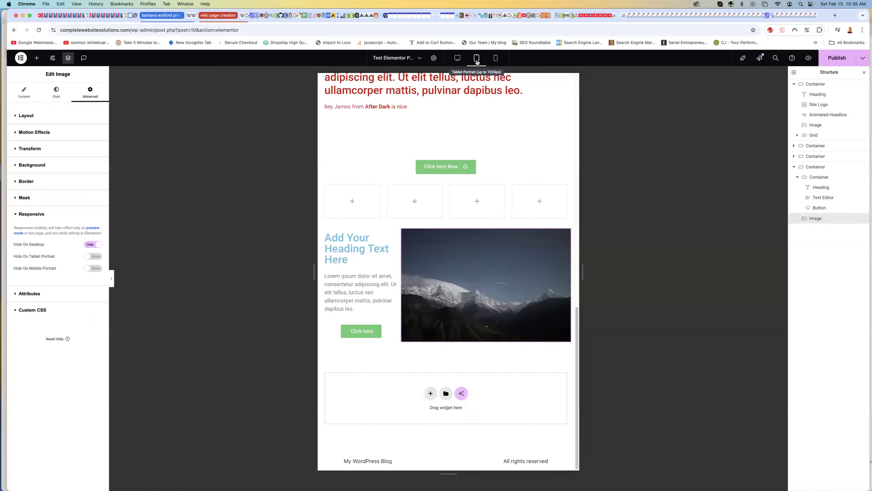
pyautogui.click(495, 57)
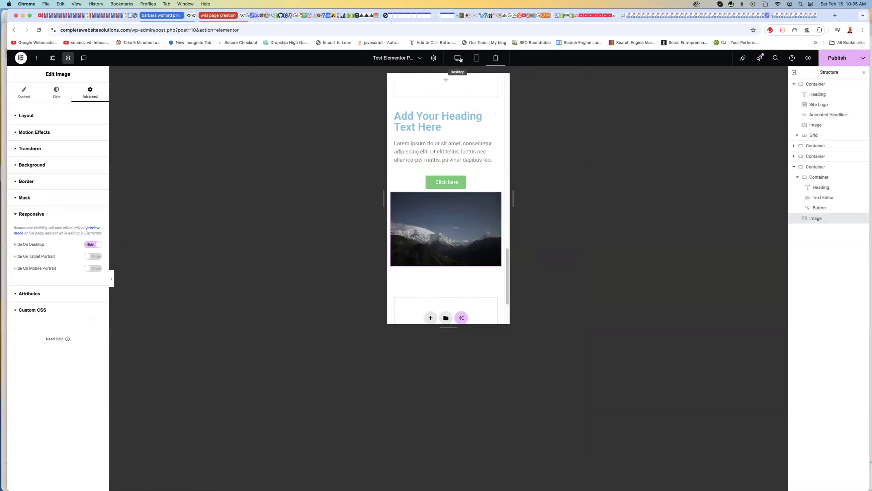
pyautogui.click(458, 58)
pyautogui.click(94, 245)
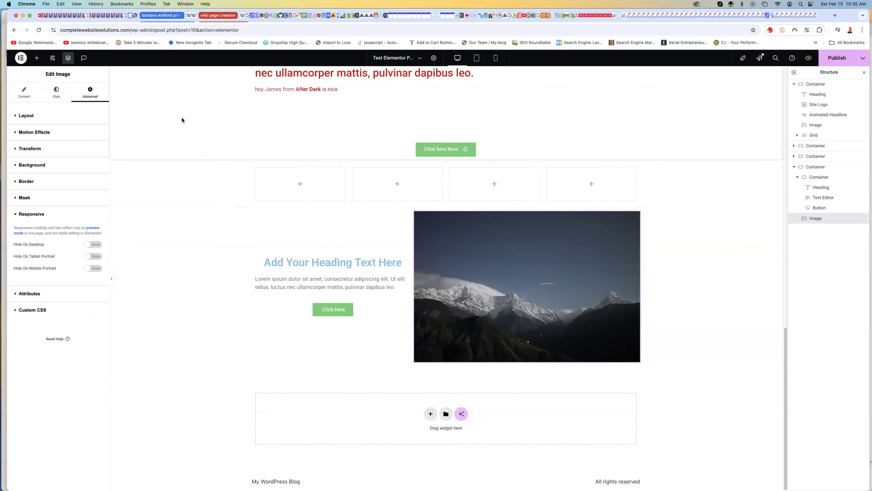
# Step: Exit the page editor to WordPress without publishing and bring up the list of all pages
pyautogui.click(21, 57)
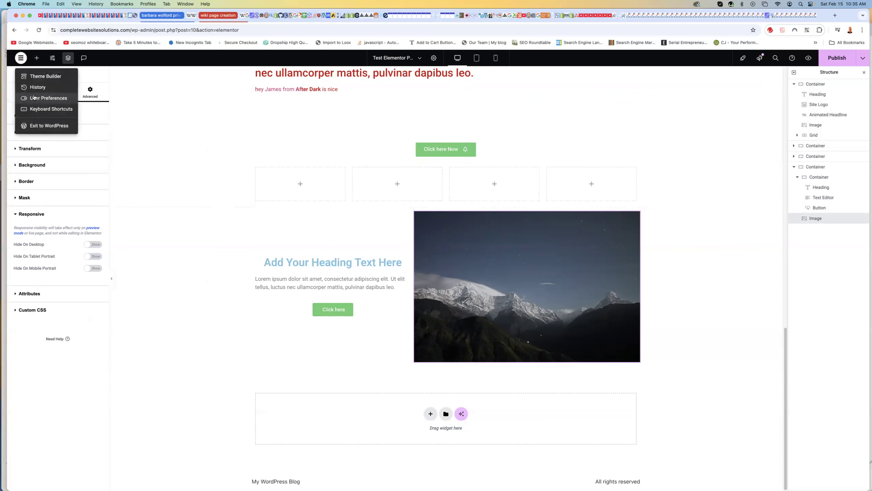
pyautogui.click(39, 127)
pyautogui.click(453, 171)
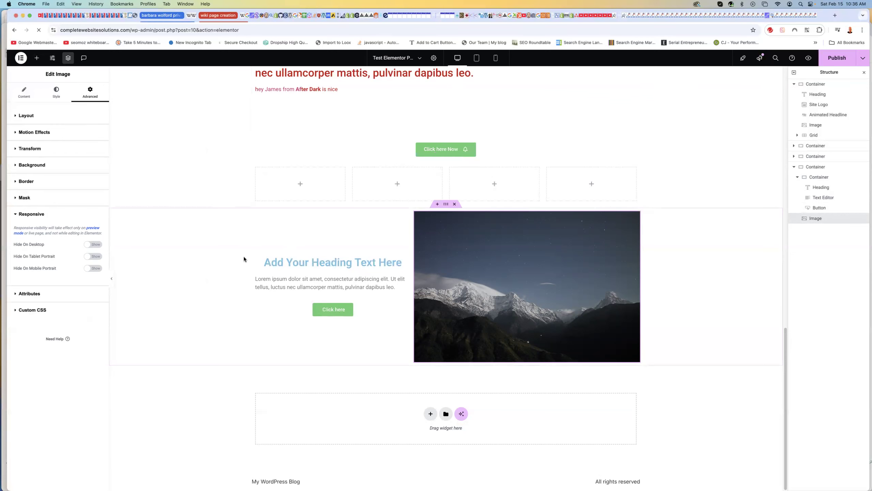
pyautogui.click(31, 109)
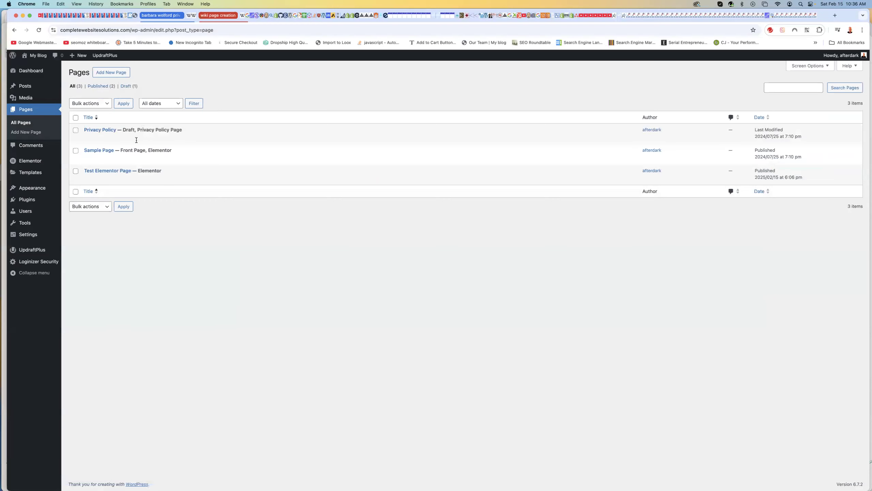
# Step: Open Sample Page for editing, try returning it to the default WordPress editor, and cancel the switch
pyautogui.click(99, 150)
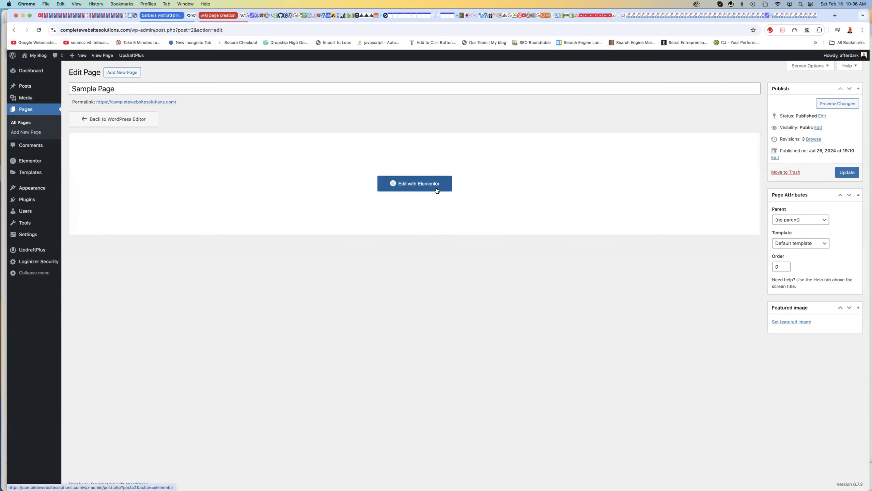
pyautogui.click(126, 119)
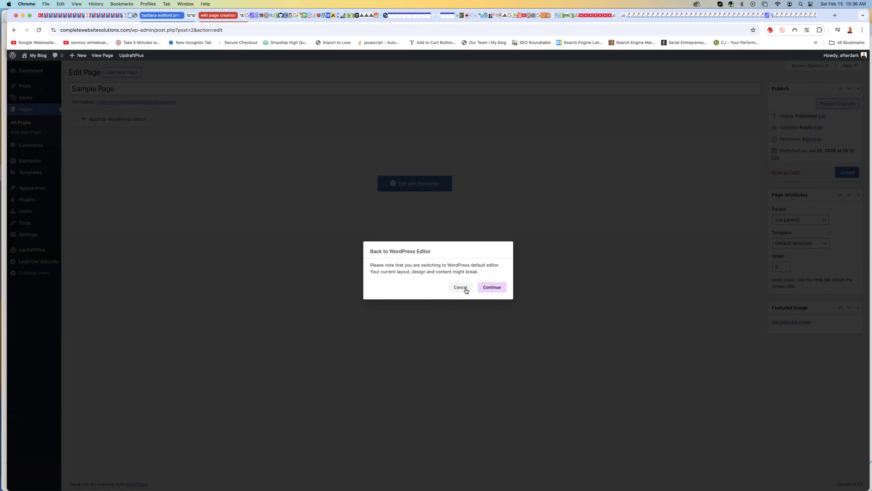
pyautogui.click(367, 327)
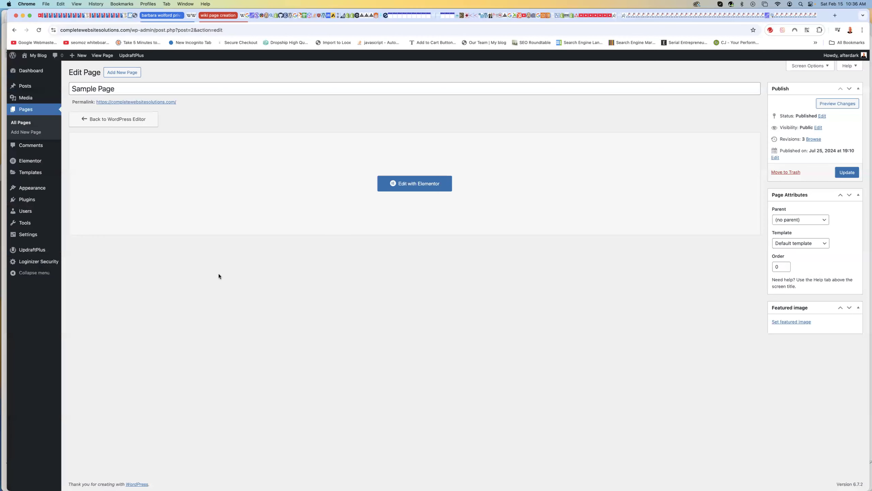
# Step: Open the UpdraftPlus backup and restore page
pyautogui.click(34, 250)
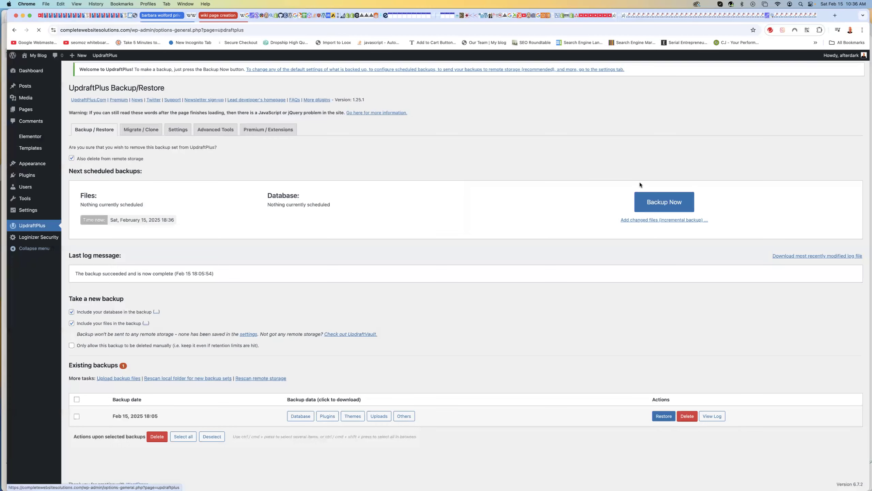